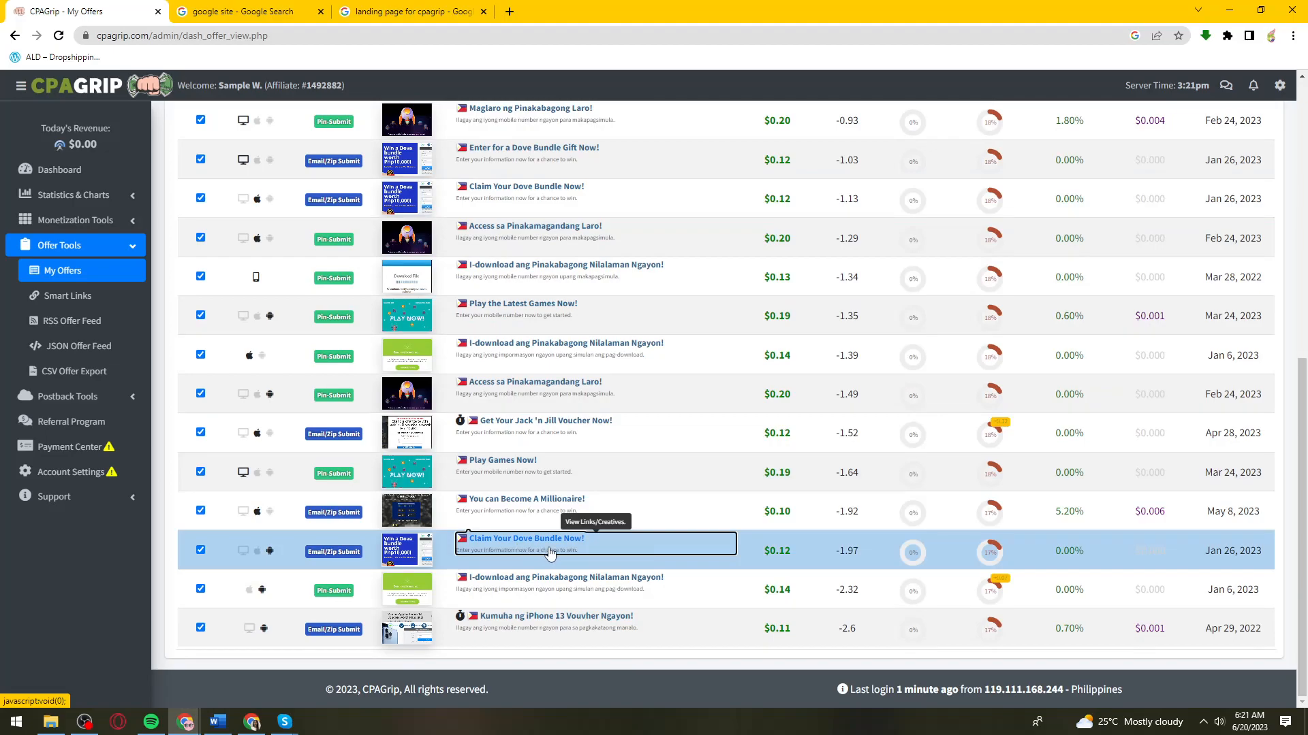
Open the details of the Philippines "Claim Your Dove Bundle Now!" offer for Android, and load Google Sites in the second browser tab.
click(513, 549)
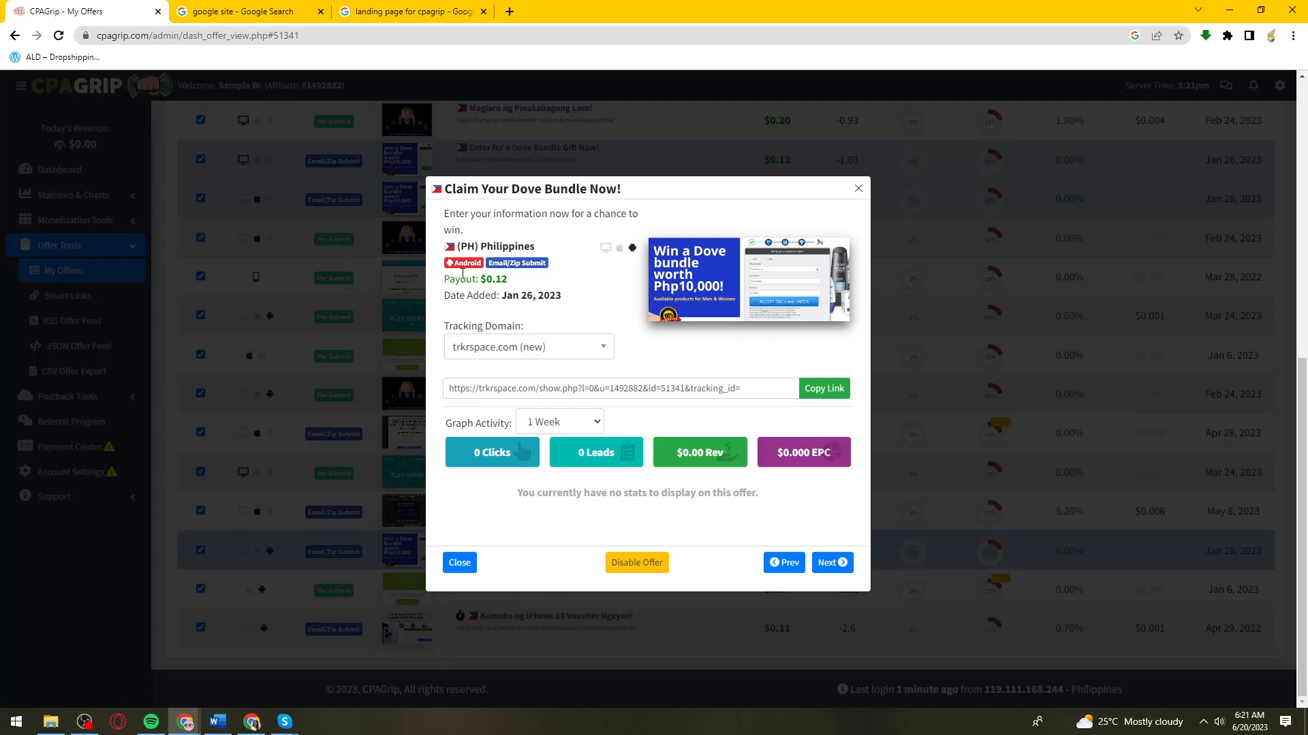
click(279, 7)
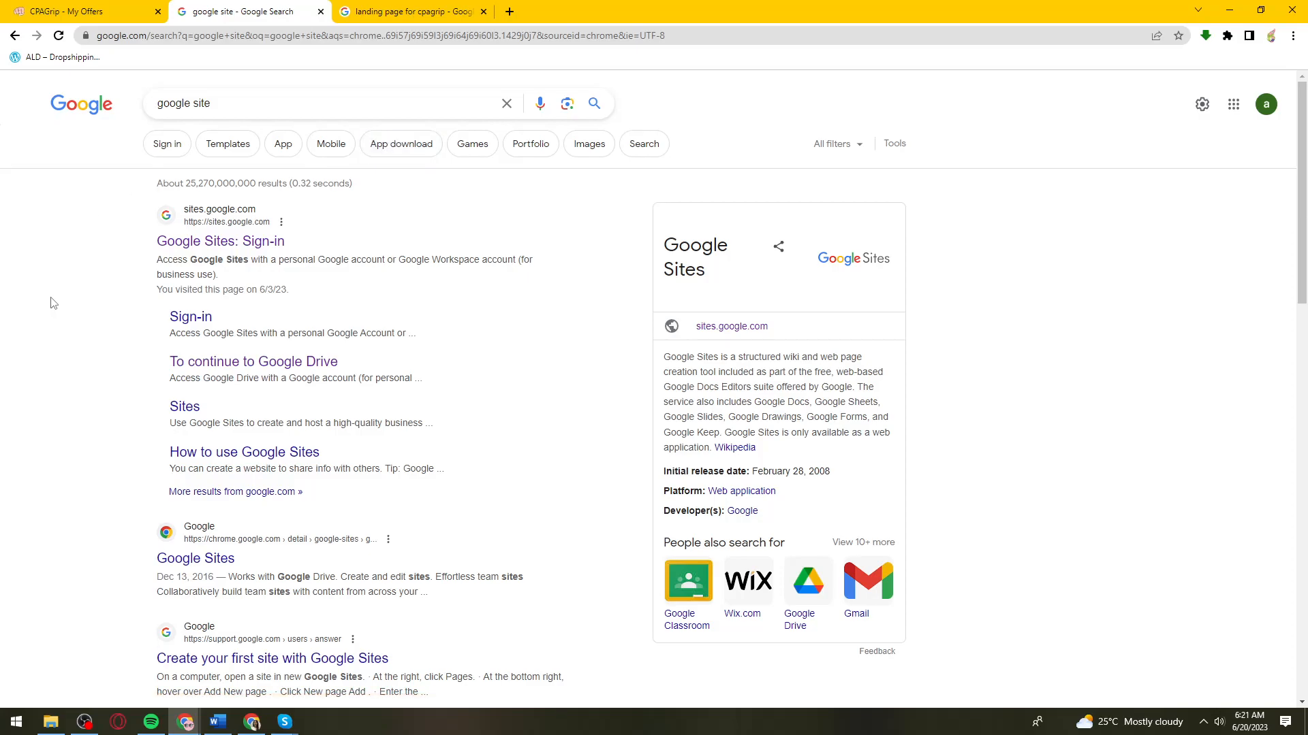
click(171, 252)
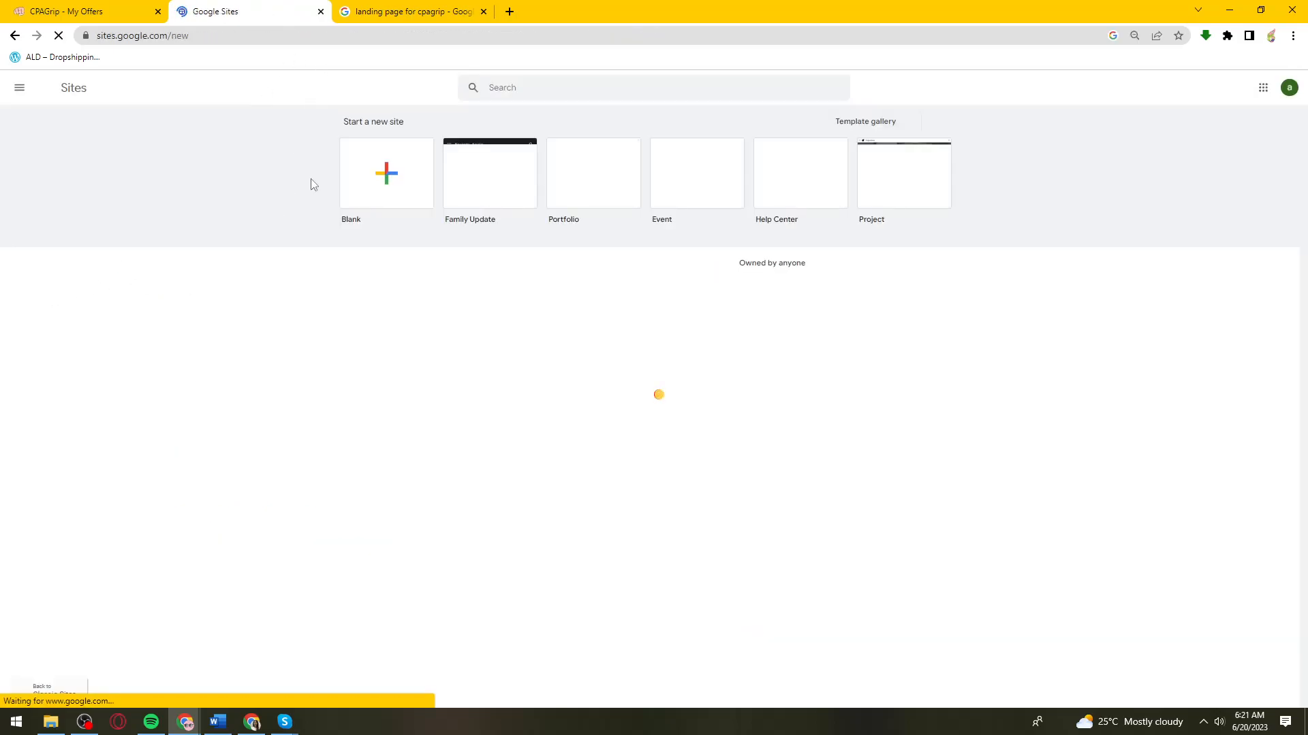
Examine the image results for "landing page for cpagrip" for design ideas, previewing the Canva landing page tutorial image.
click(408, 11)
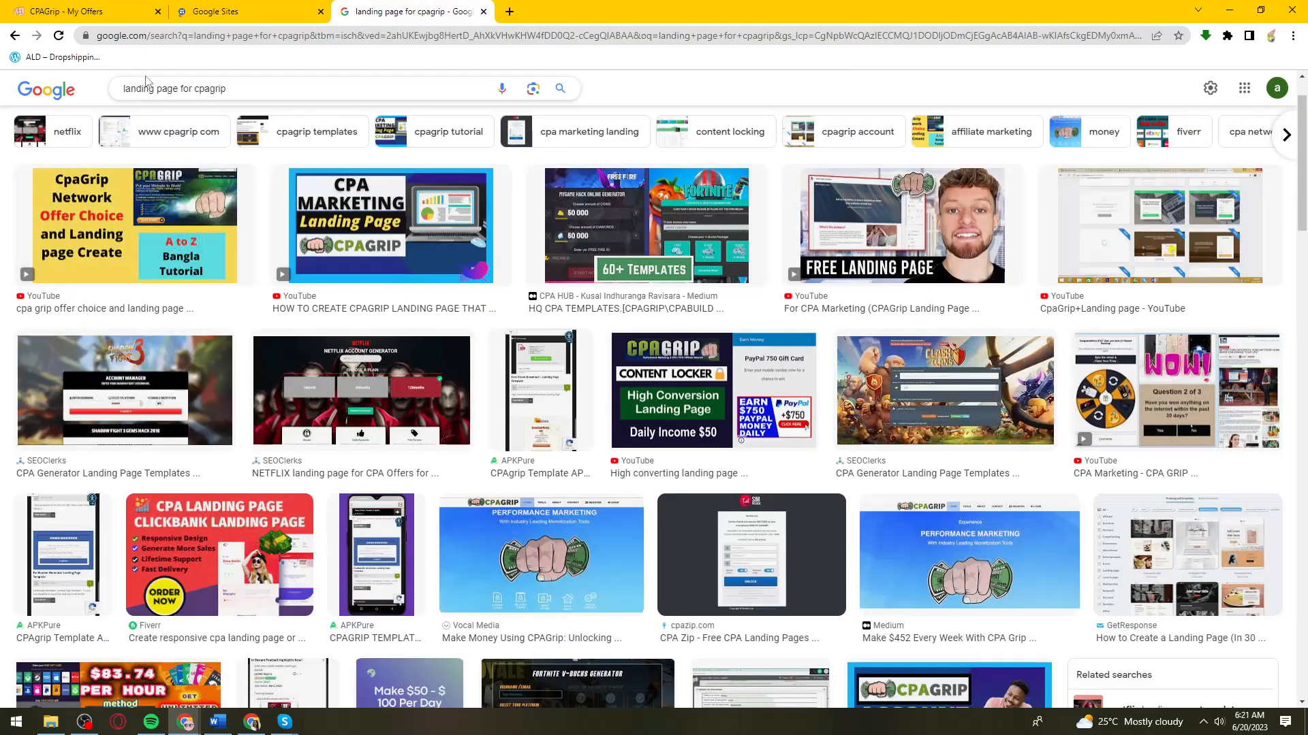
scroll(458, 227, down, 3)
scroll(458, 227, down, 20)
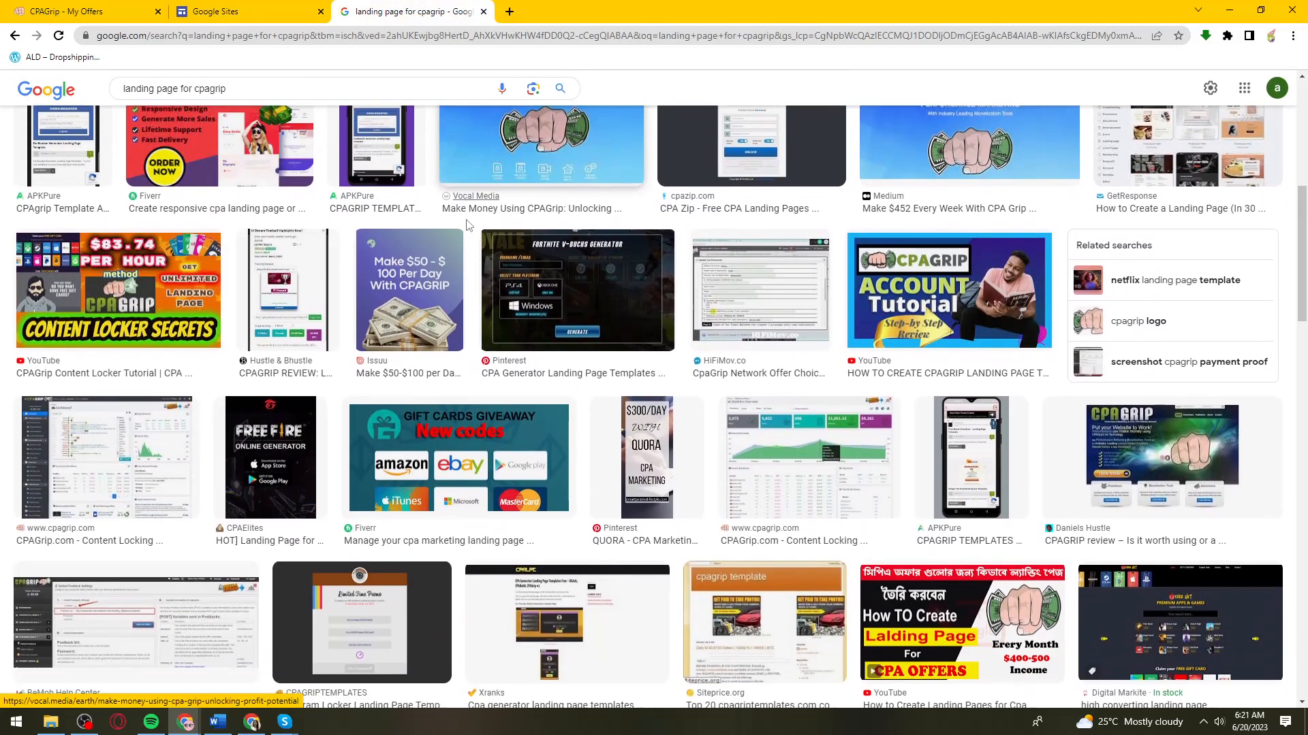
scroll(460, 243, down, 20)
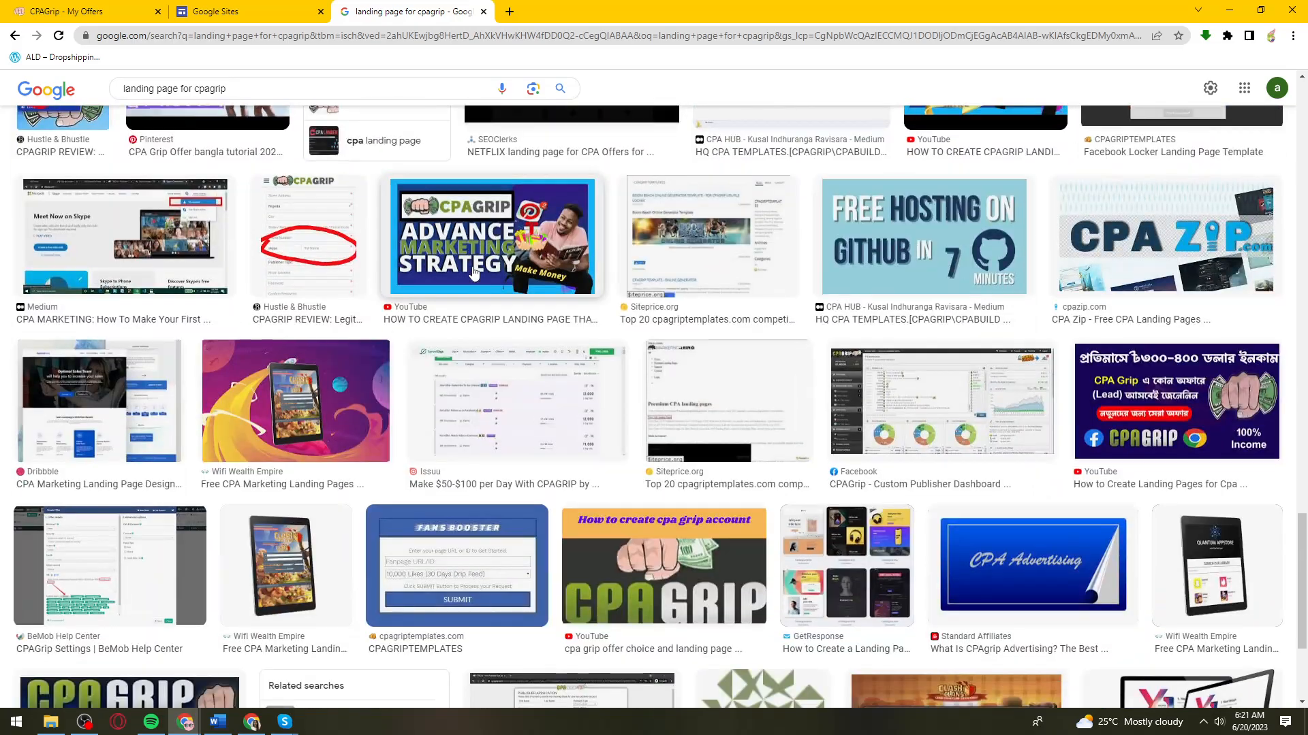
scroll(471, 273, down, 3)
scroll(476, 279, up, 10)
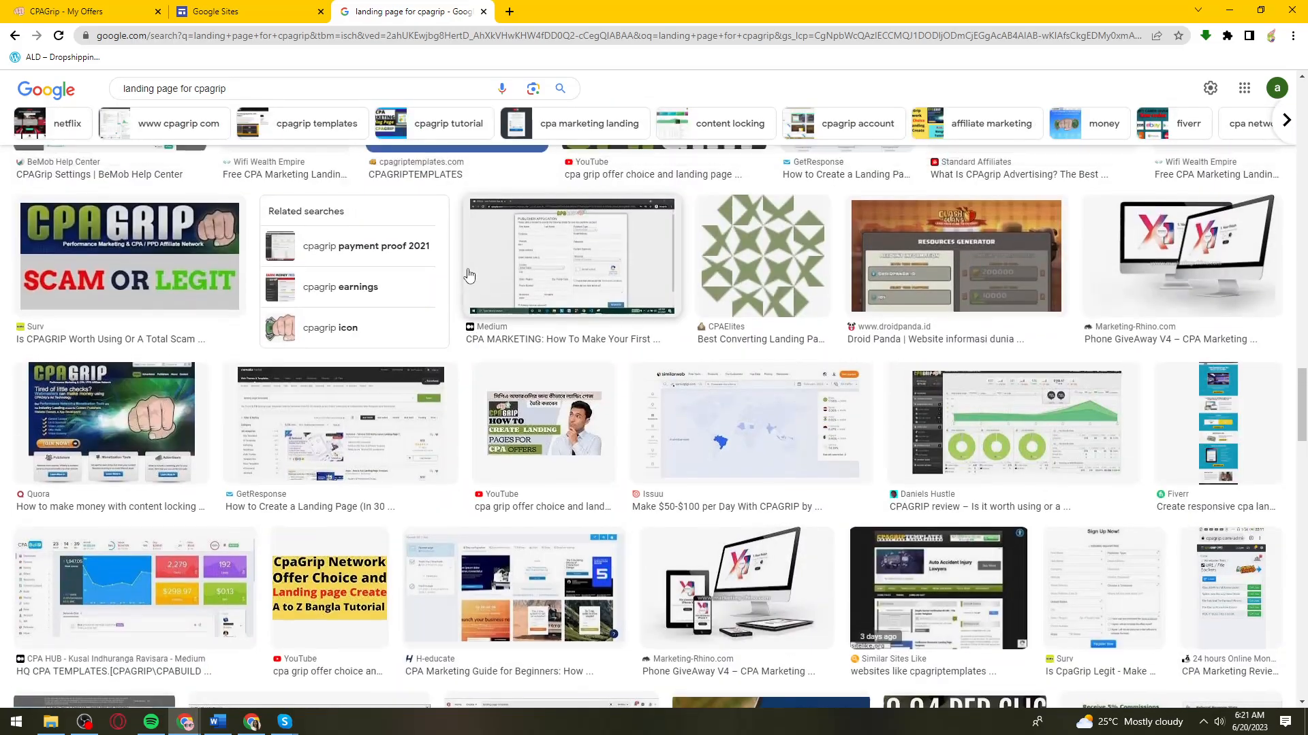
scroll(498, 302, down, 15)
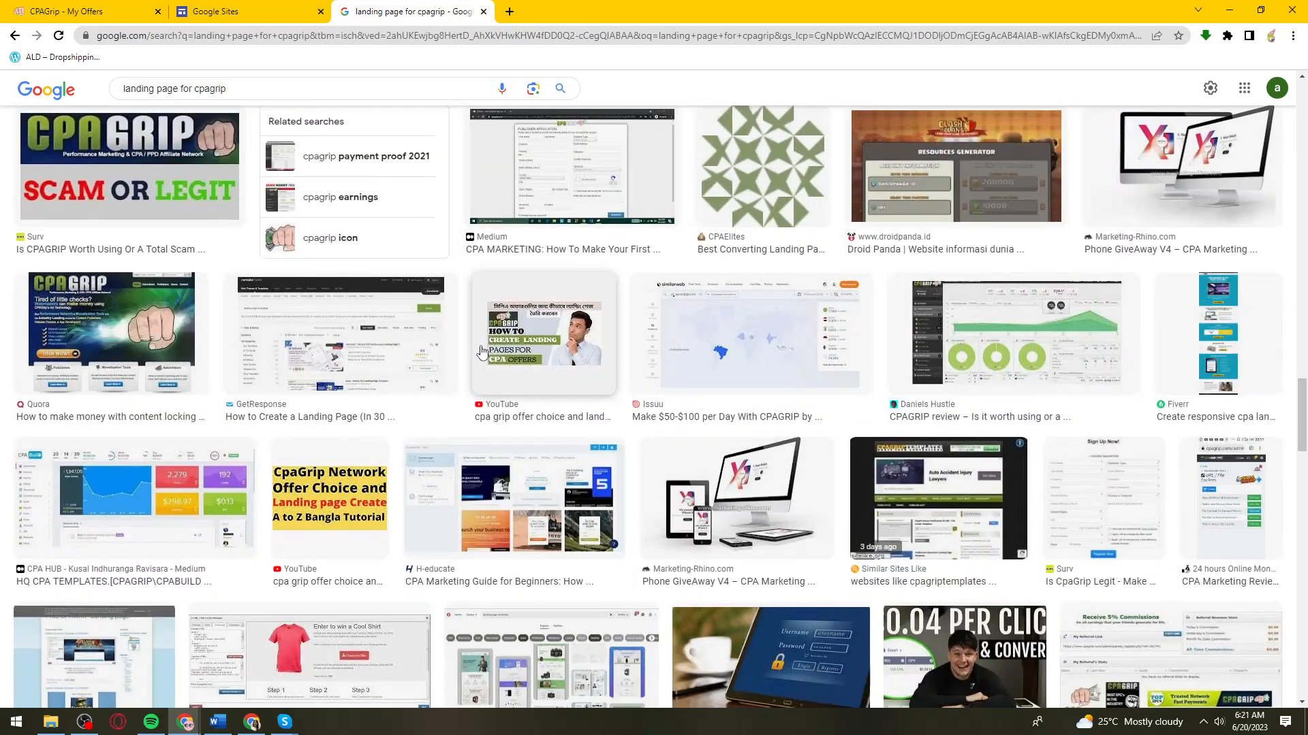
scroll(497, 338, down, 5)
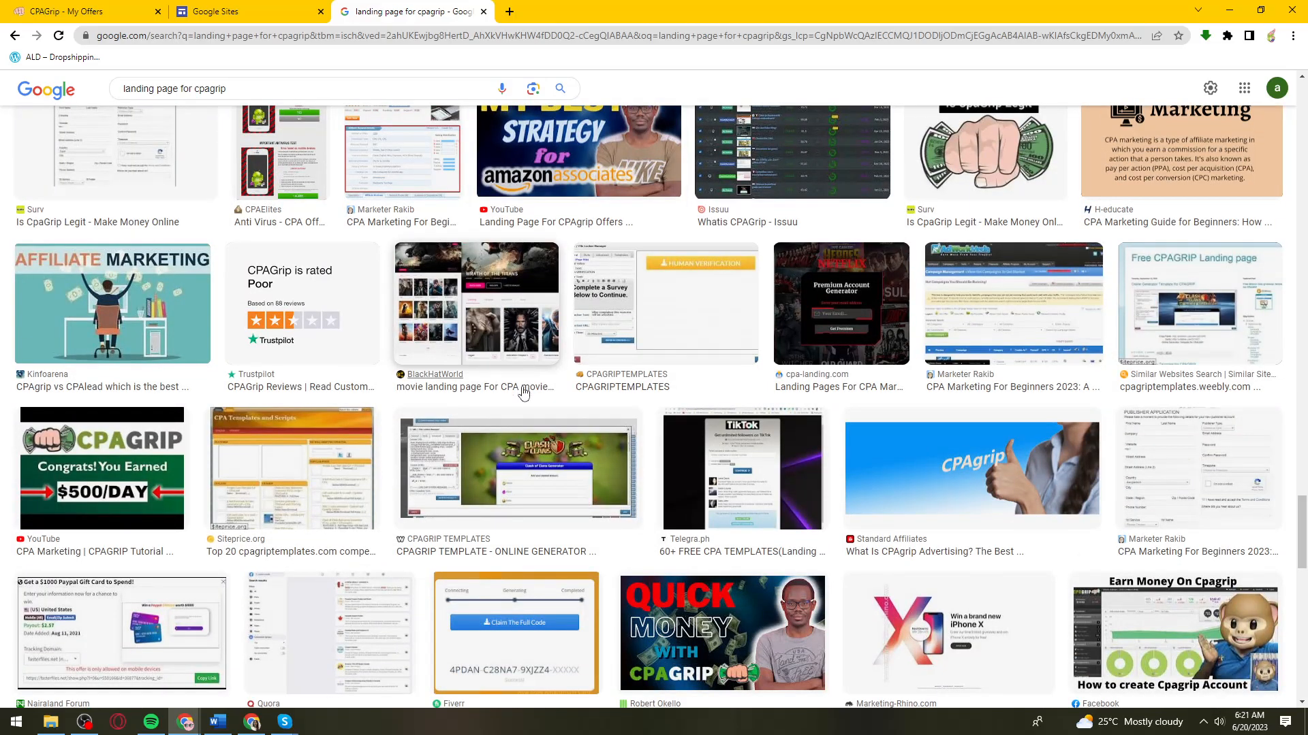
scroll(523, 398, down, 7)
scroll(523, 402, up, 7)
scroll(611, 444, down, 7)
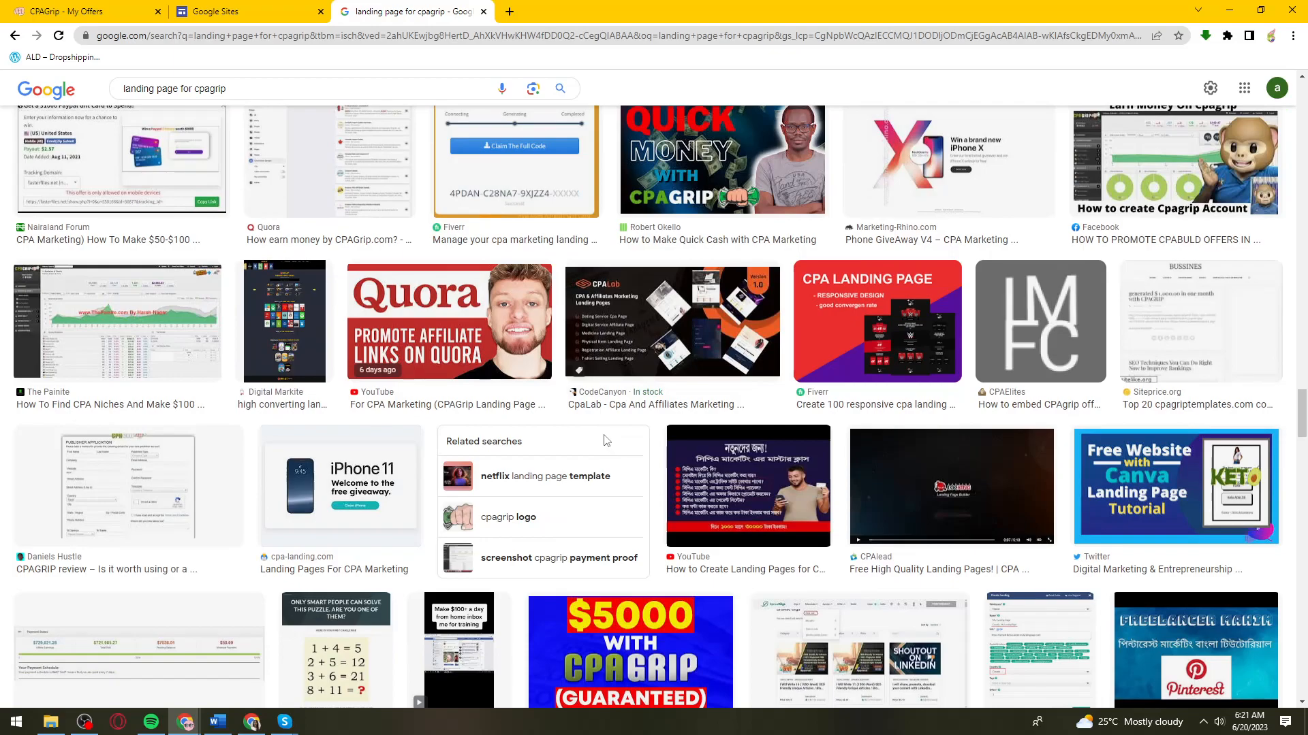
click(1150, 431)
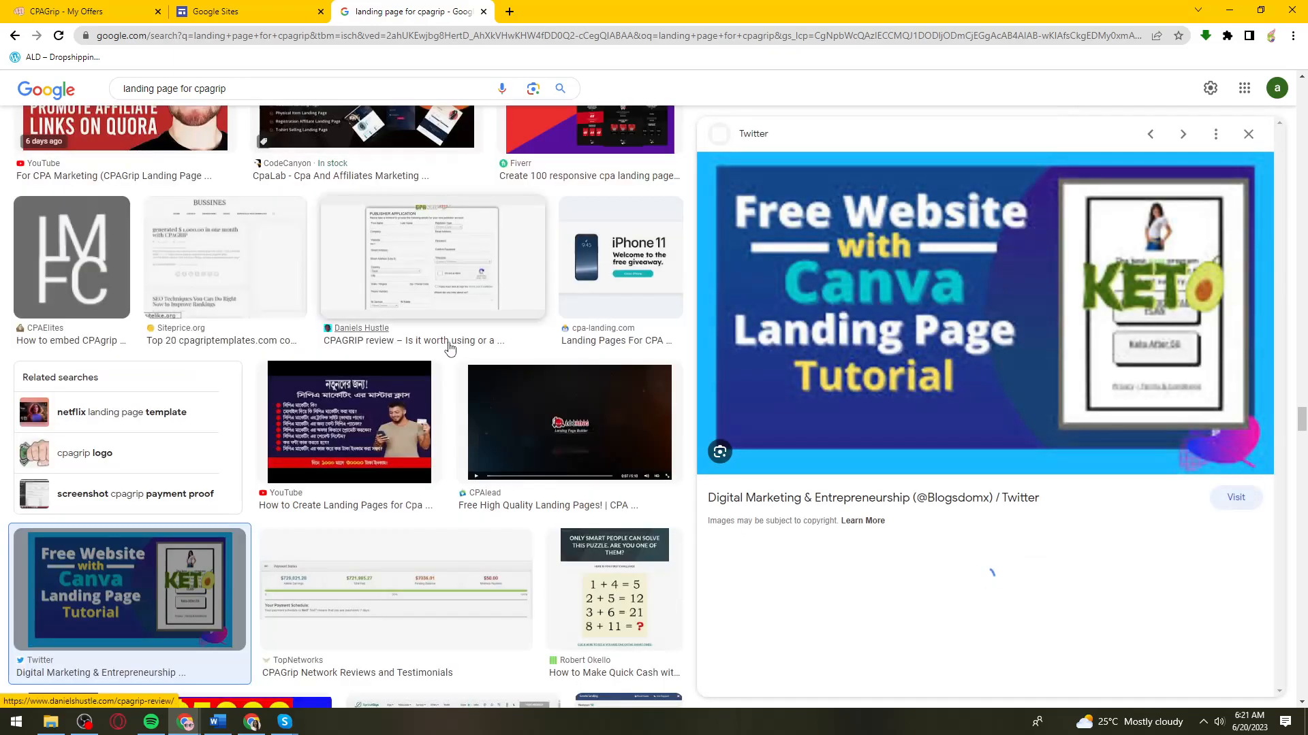
scroll(439, 353, down, 5)
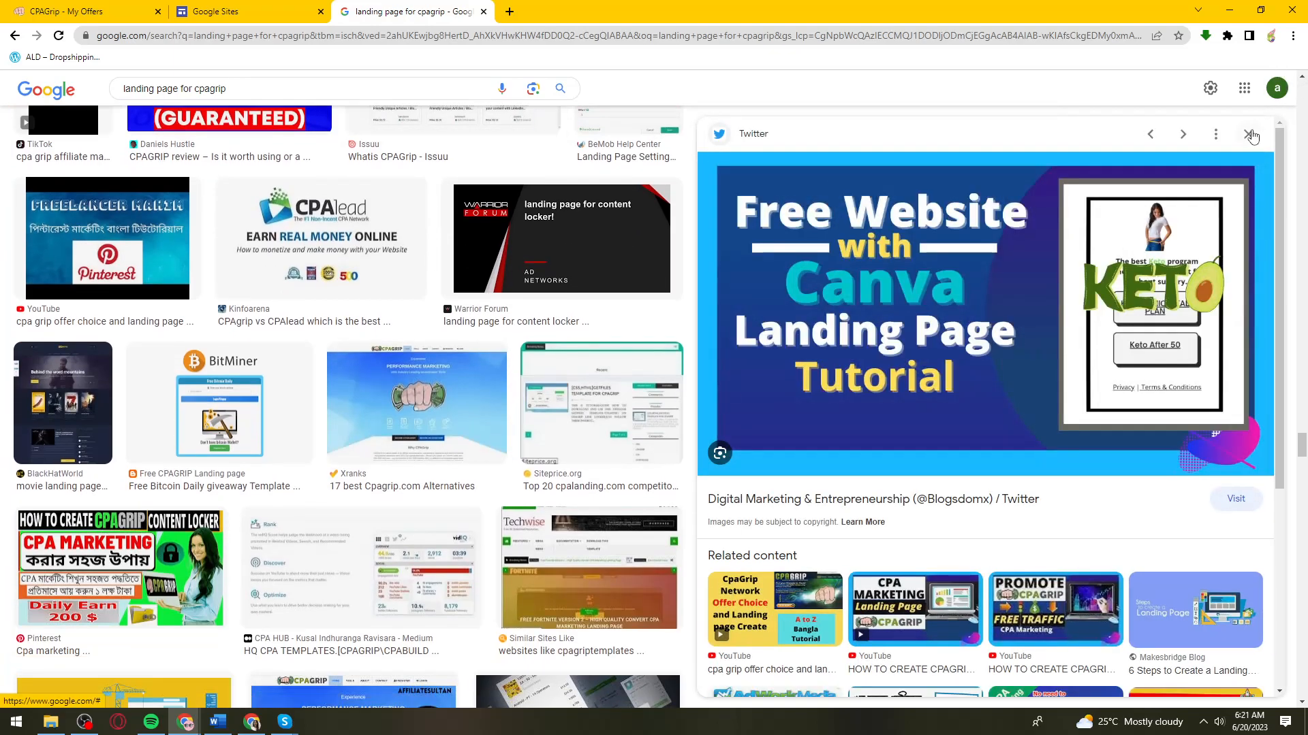
scroll(436, 354, down, 7)
scroll(436, 354, up, 5)
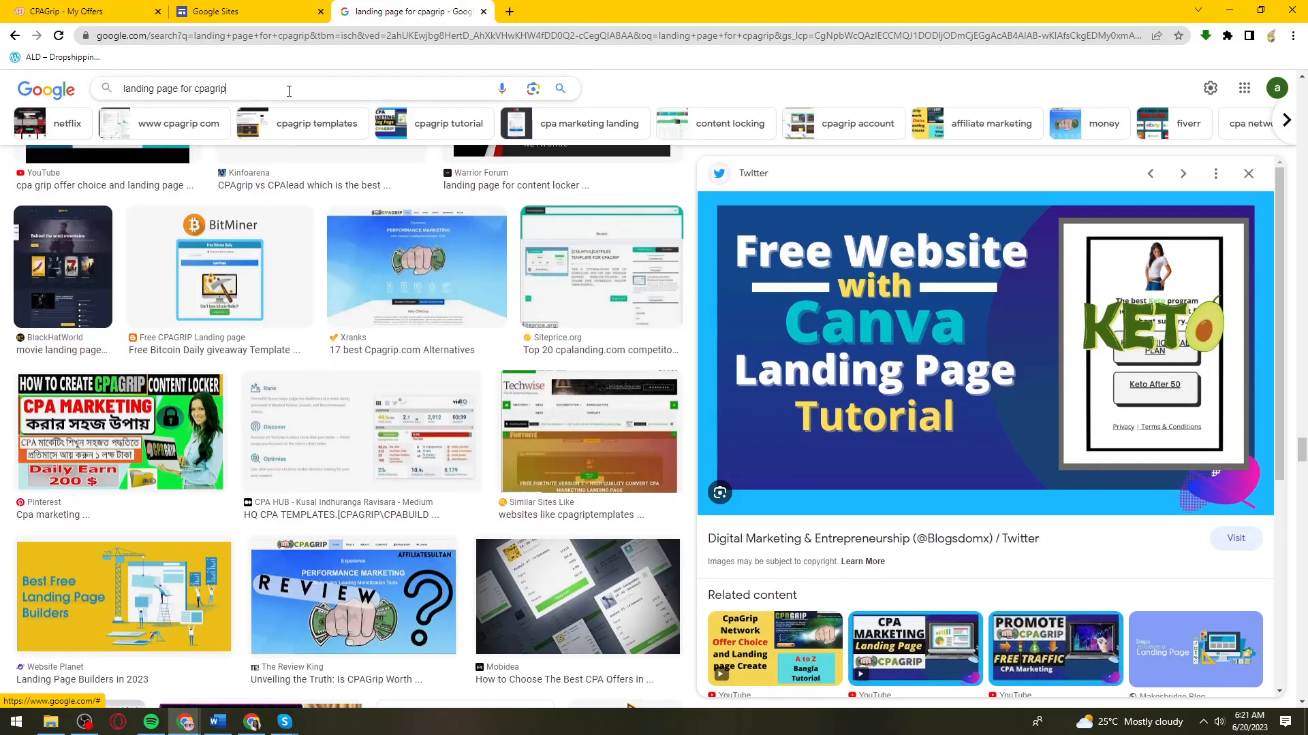
Change the image search to "landing page samples".
drag(226, 90, 186, 93)
key(BackSpace)
text(samples)
key(Return)
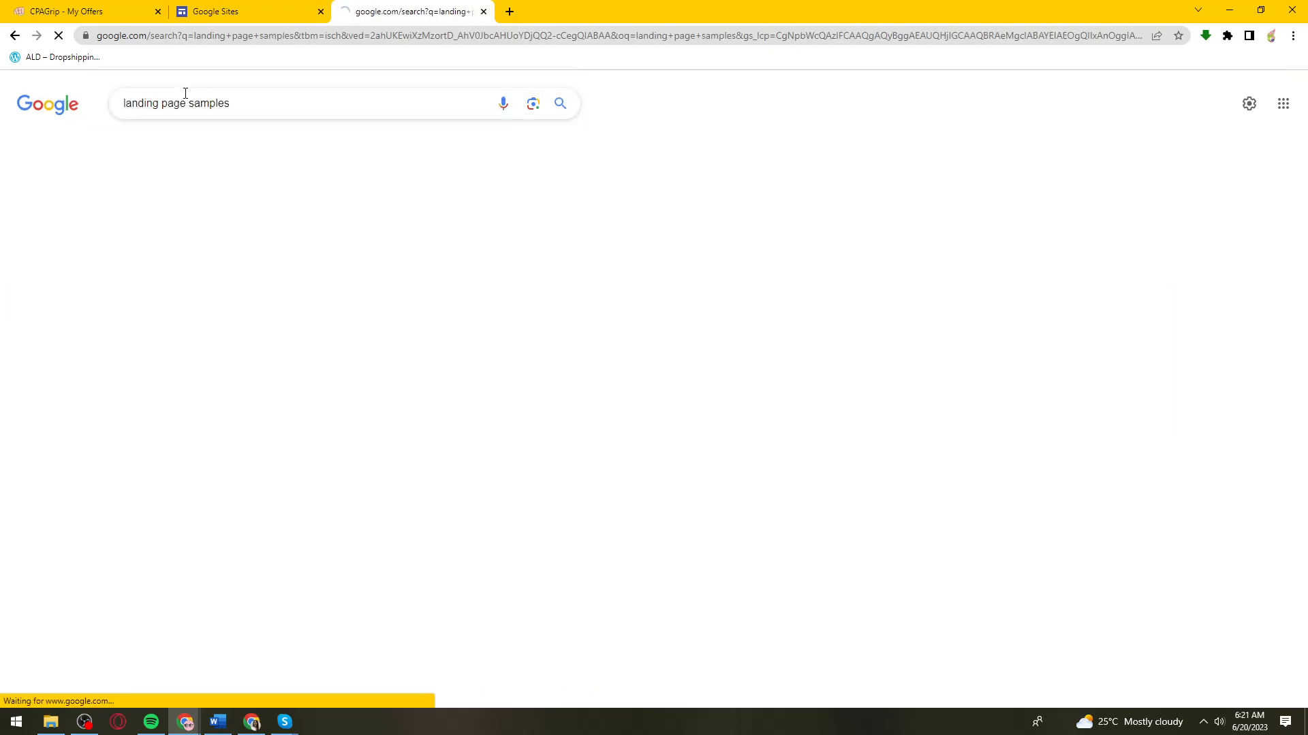
Create a blank site in Google Sites and look through its theme, page and insert options.
click(273, 7)
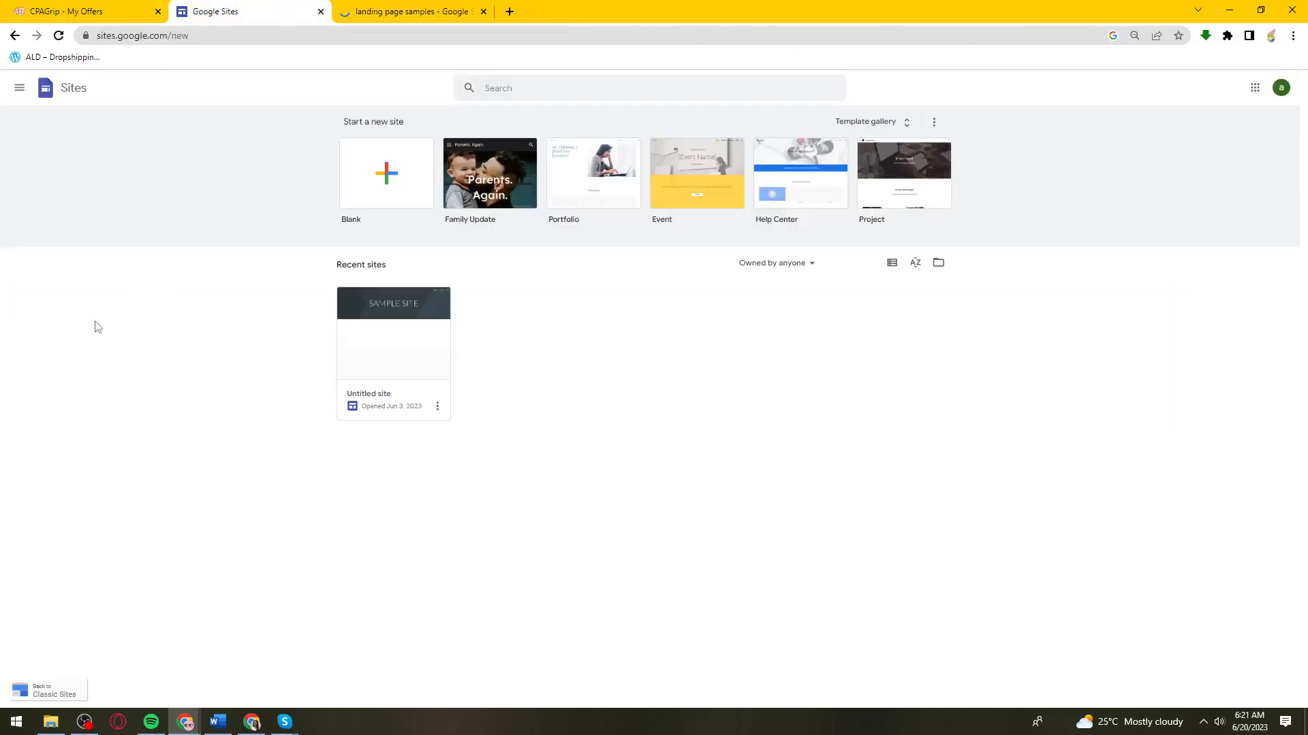
click(392, 184)
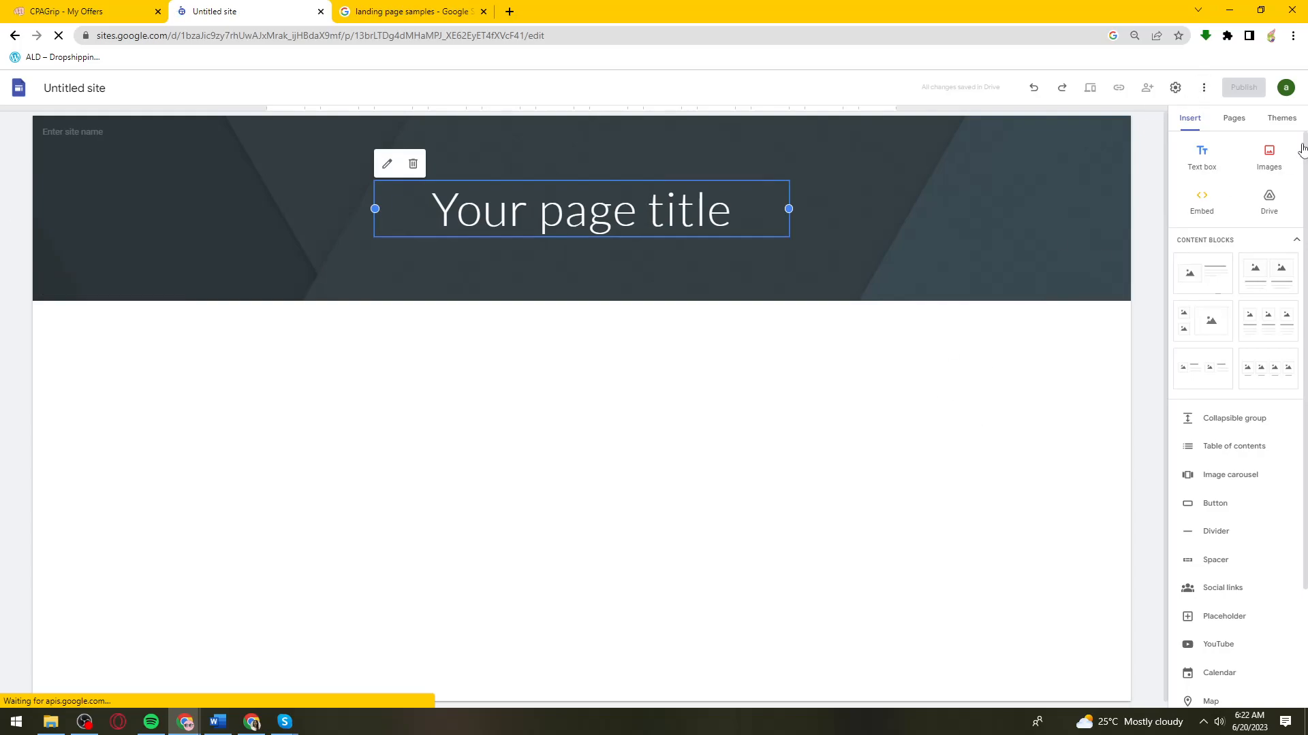
click(1261, 120)
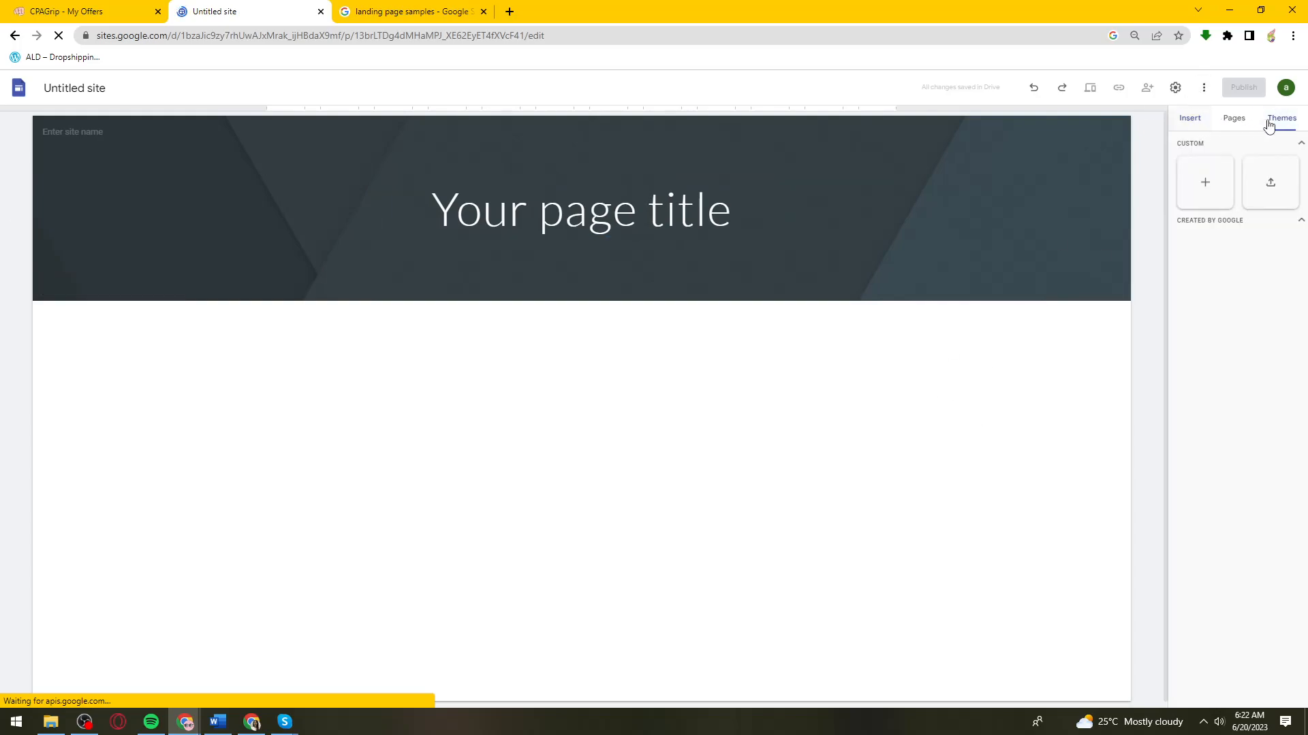
scroll(1225, 408, down, 1)
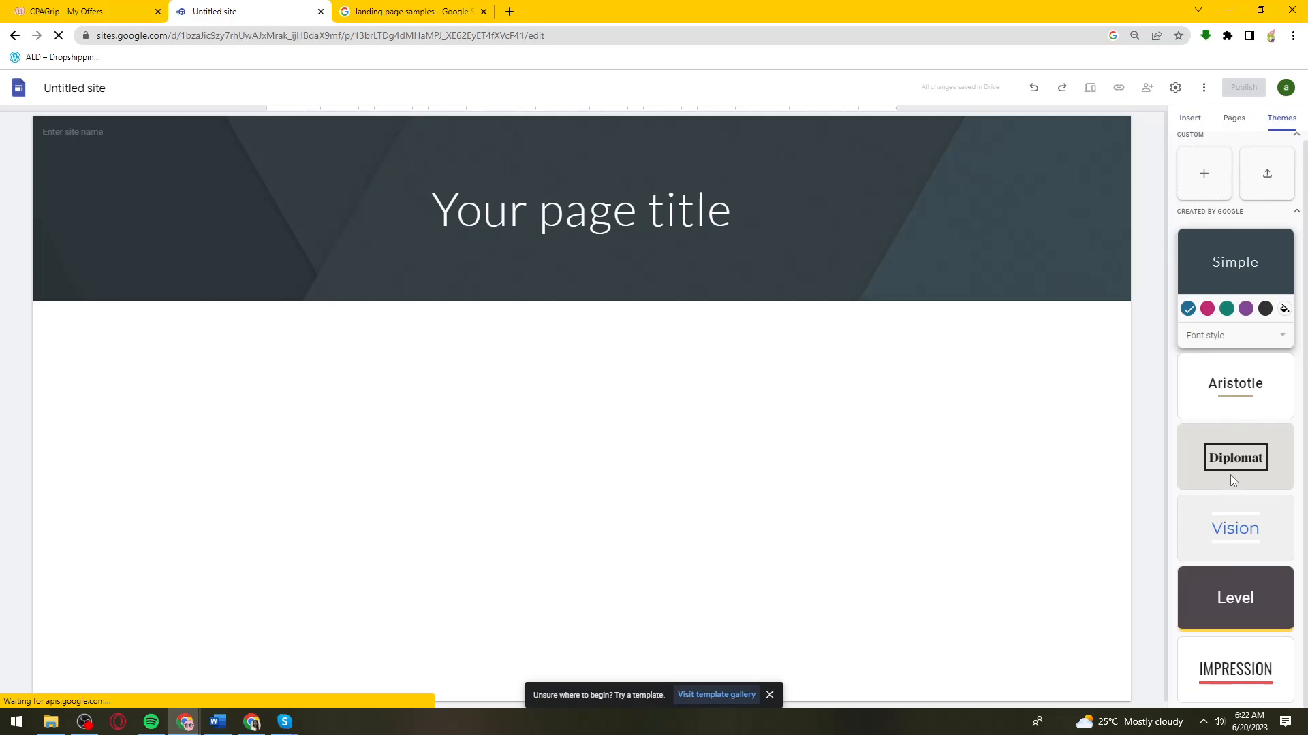
click(1236, 120)
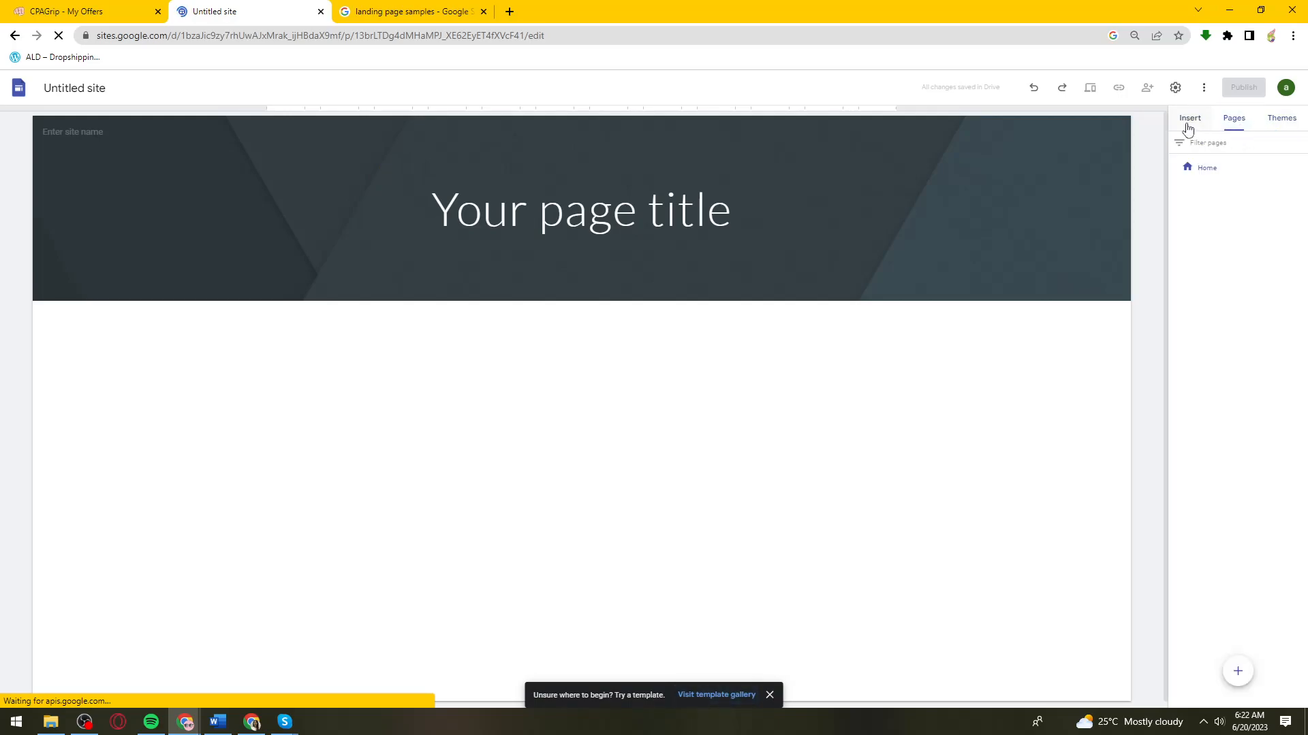
click(1188, 121)
Compare the Aristotle, Simple, Diplomat and Impression themes and apply Diplomat to the site.
click(1270, 123)
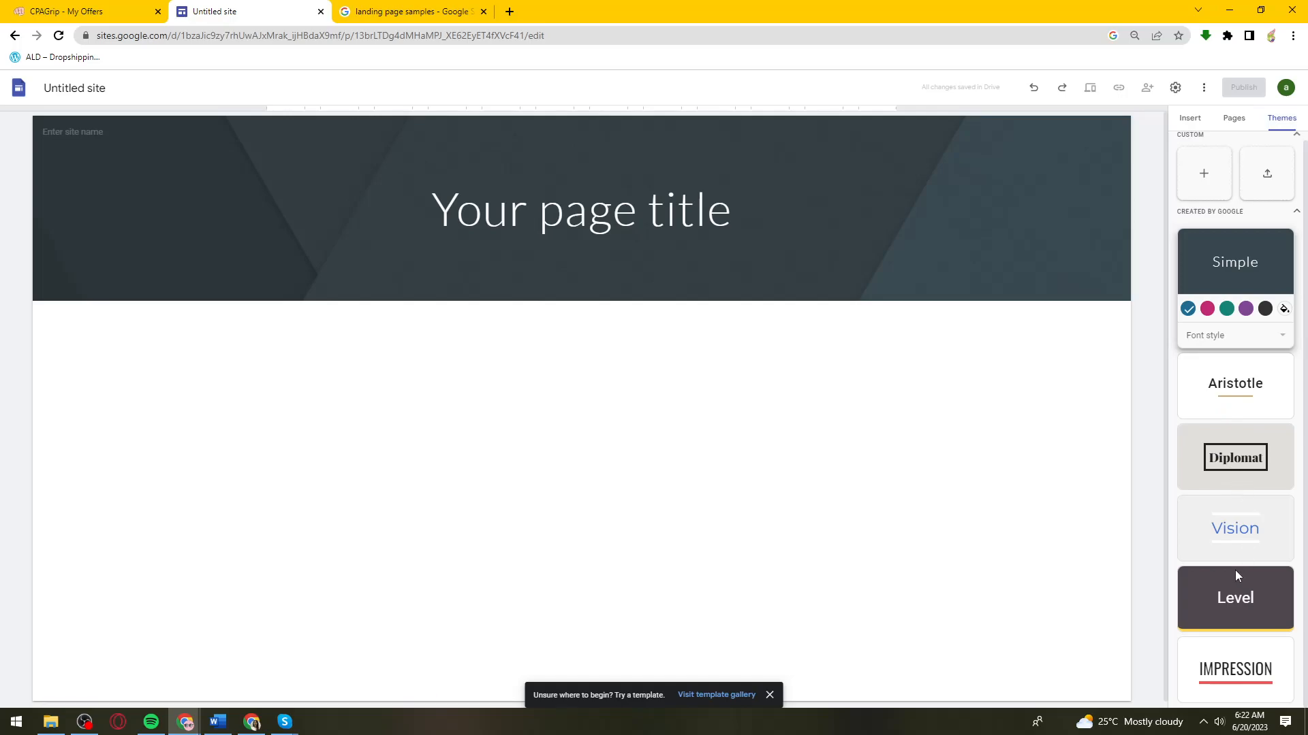
click(1243, 398)
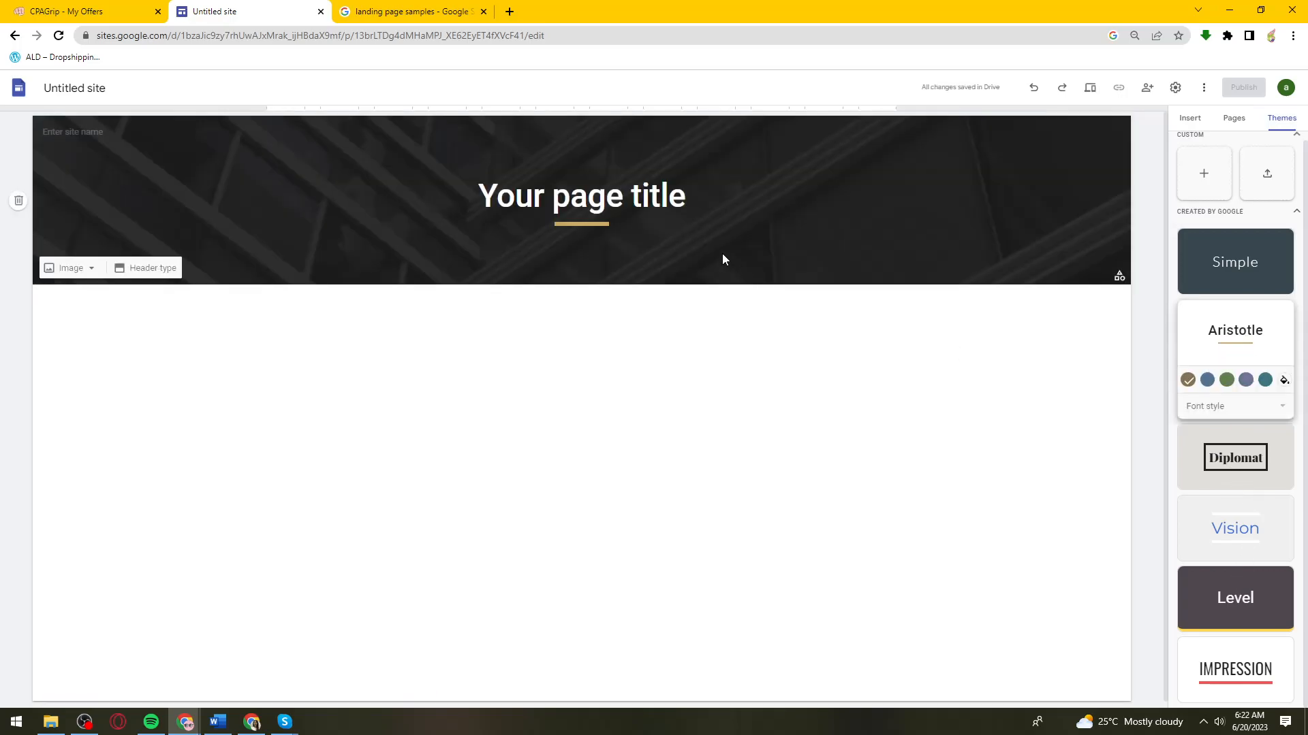
click(1253, 263)
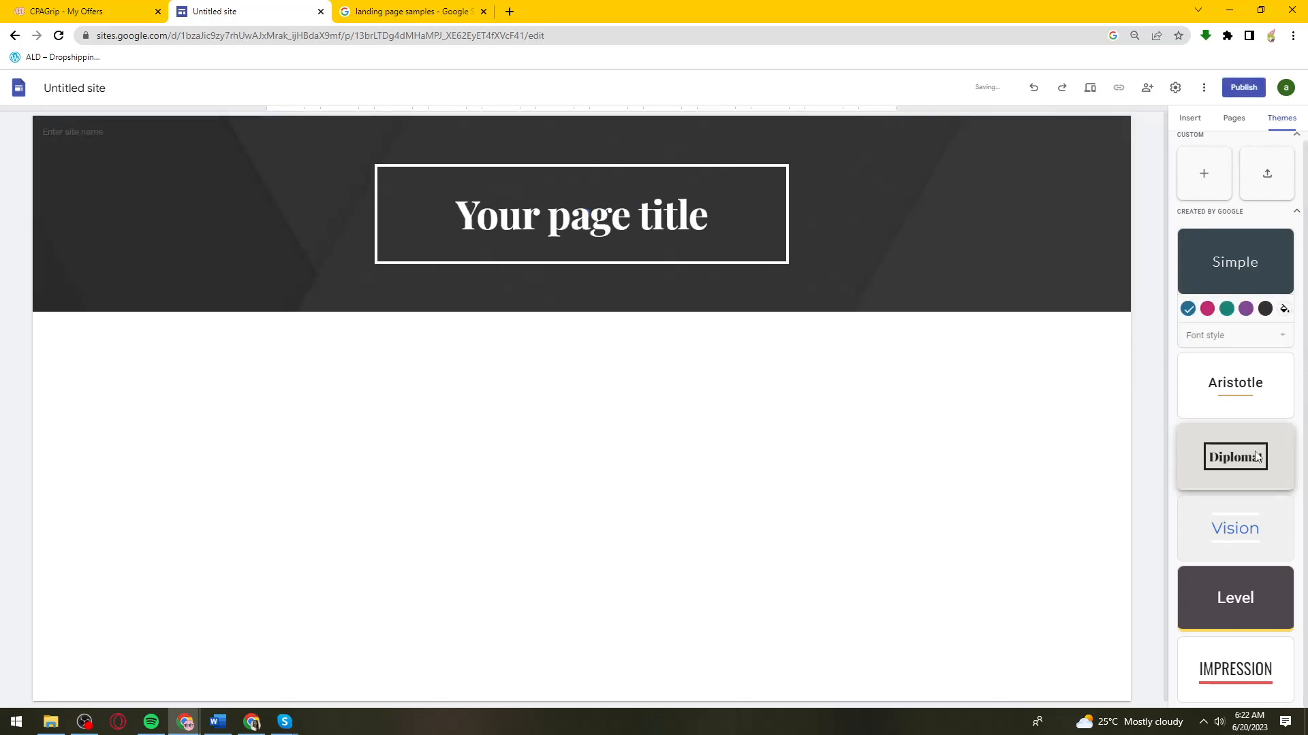
click(1256, 457)
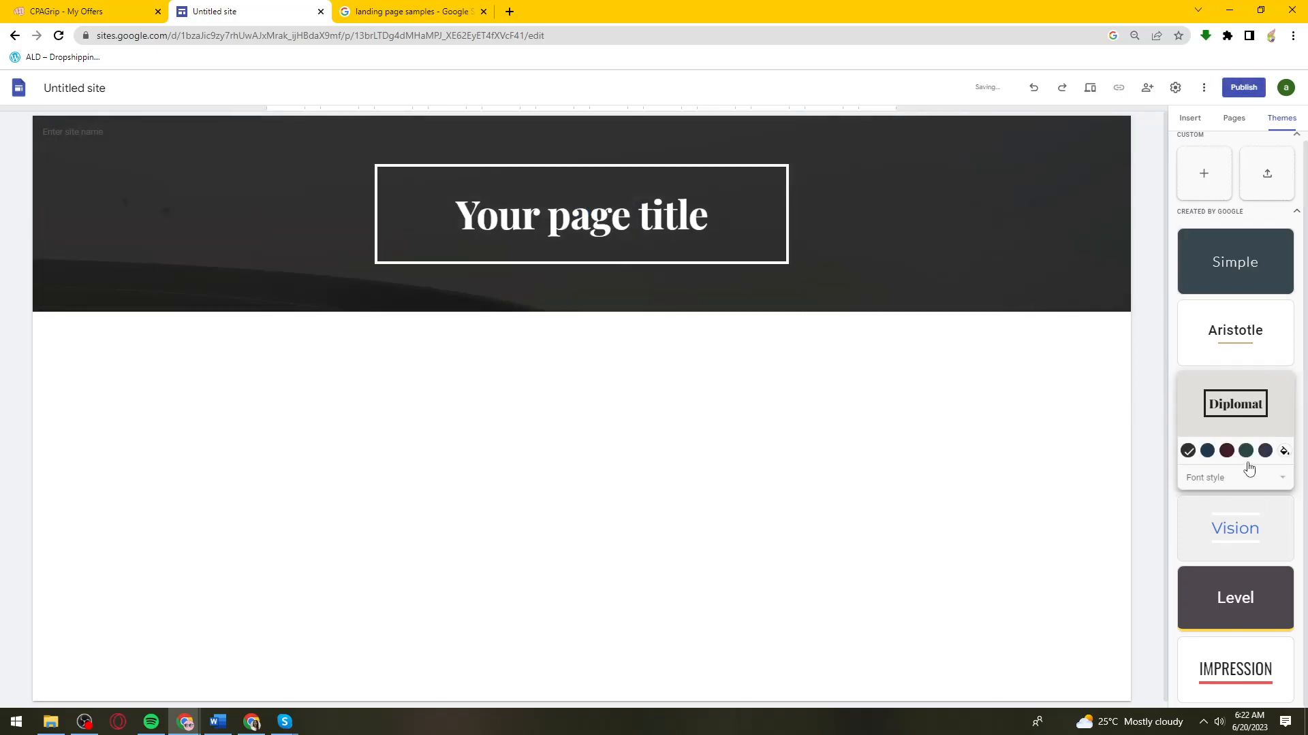
click(1239, 671)
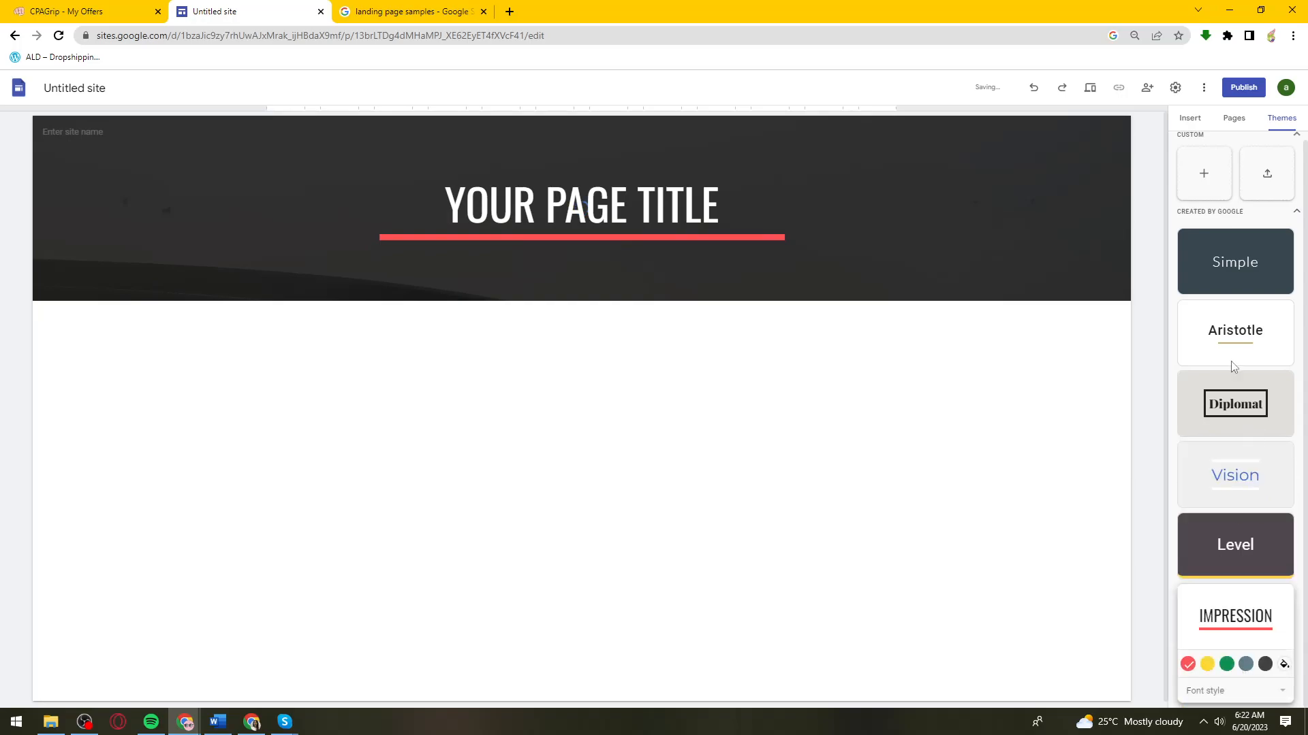
click(1233, 397)
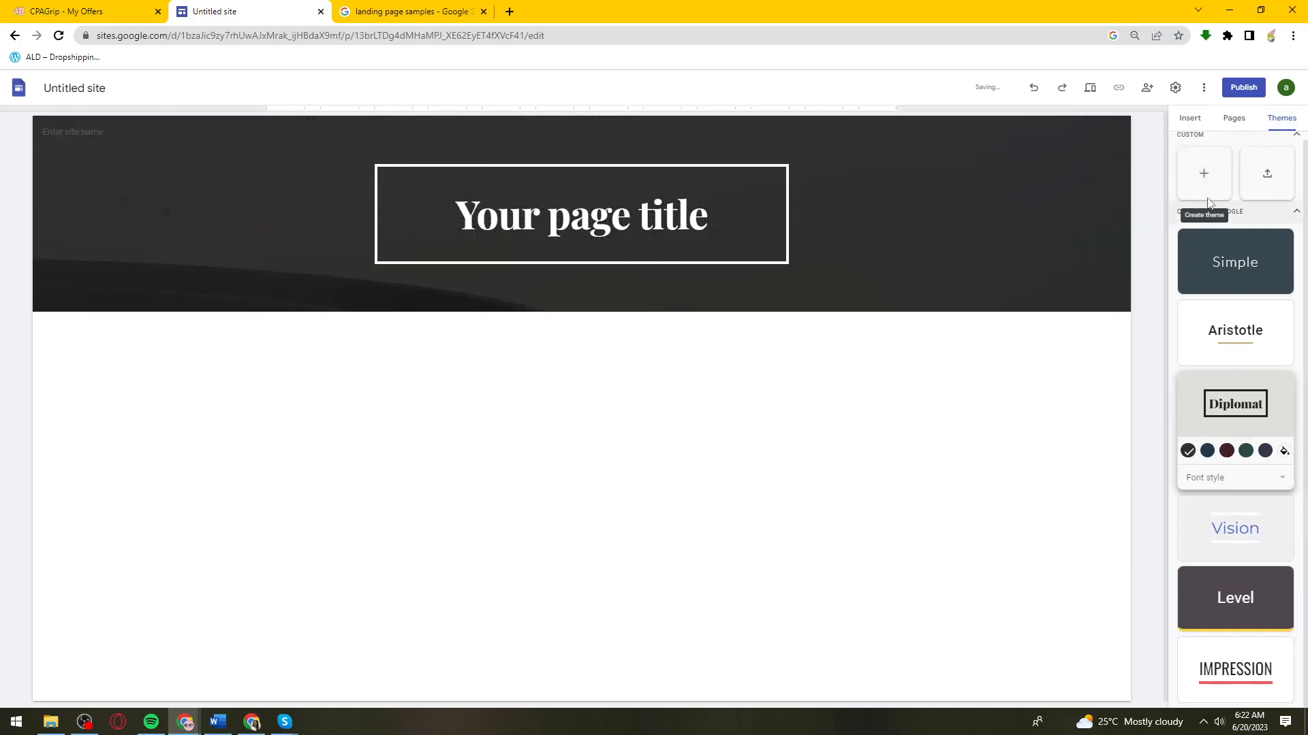
scroll(1212, 208, up, 1)
click(1211, 172)
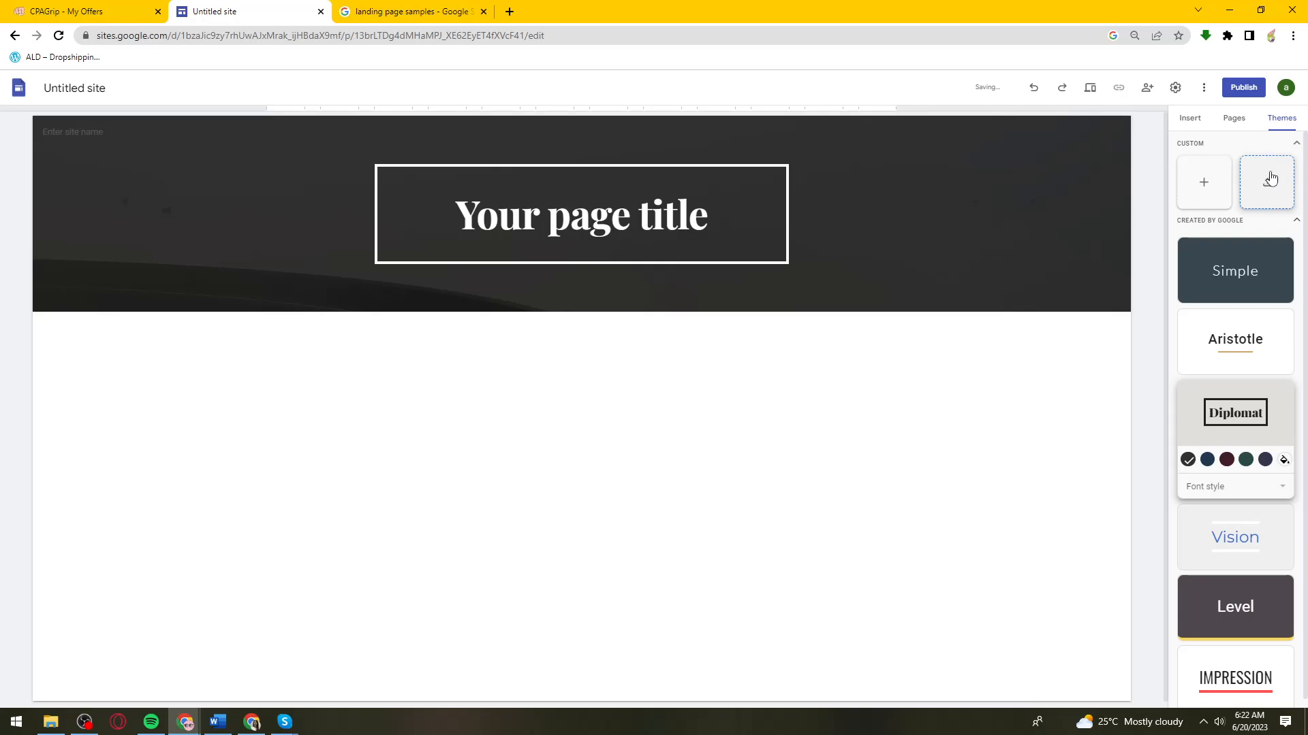
Delete the placeholder text from the page title in the header.
click(1191, 119)
click(610, 212)
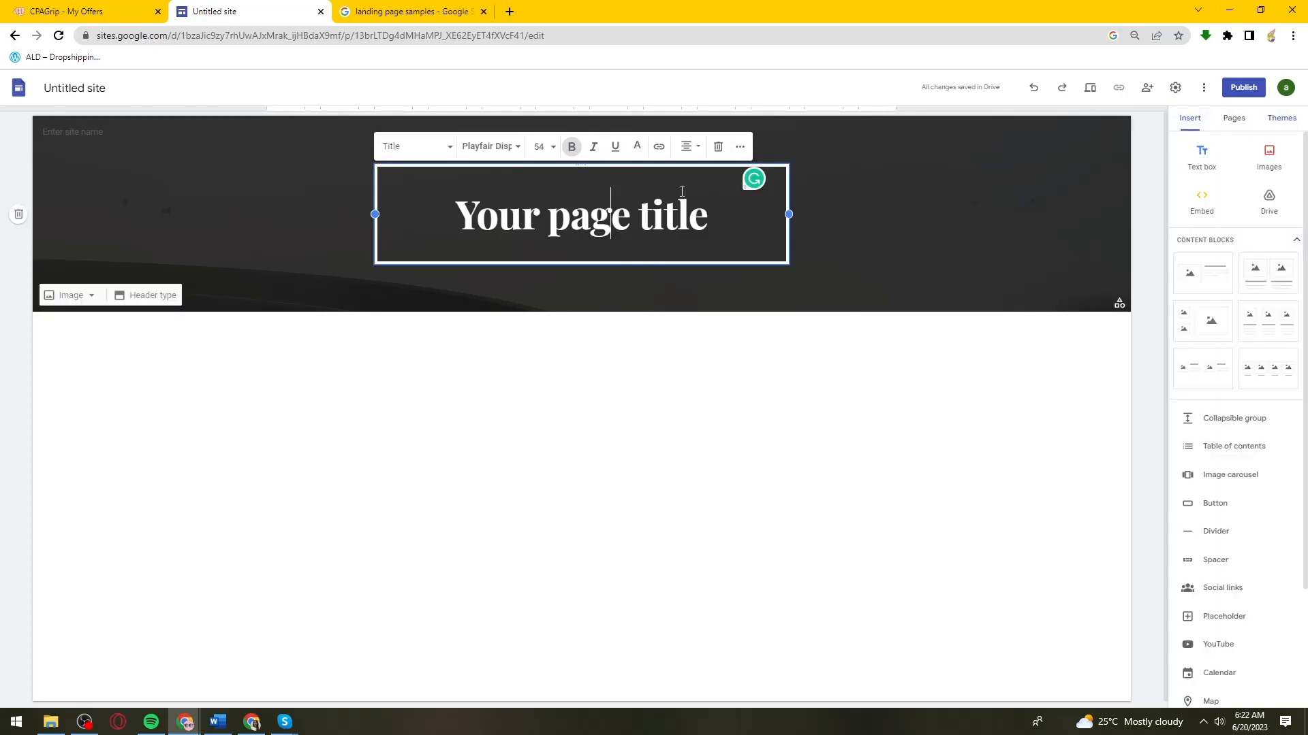
drag(718, 221, 471, 240)
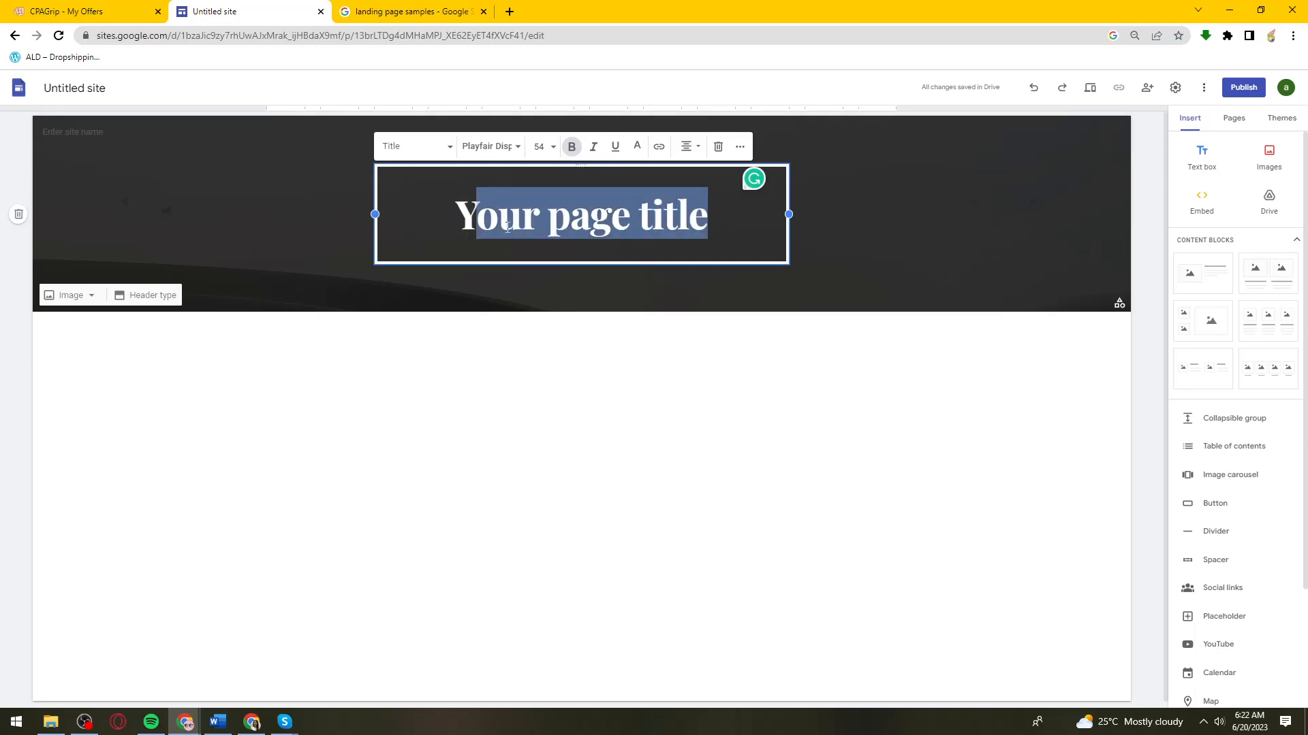
key(BackSpace)
key(BackSpace)
Look up the offer's headline in the CPAGrip tab and enter "CLAIM YOUR DOVE BUNDLE NOW!" as the site's page title.
key(ctrl+shift+Tab)
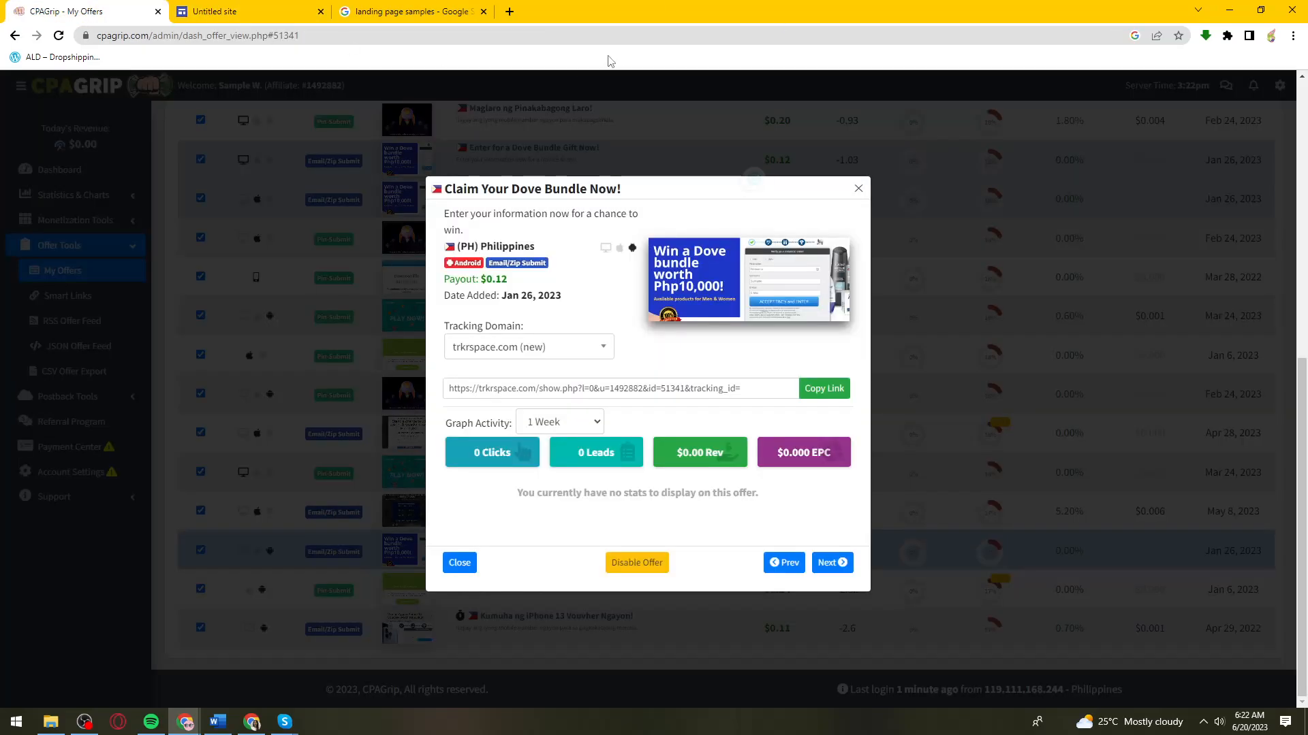
click(246, 9)
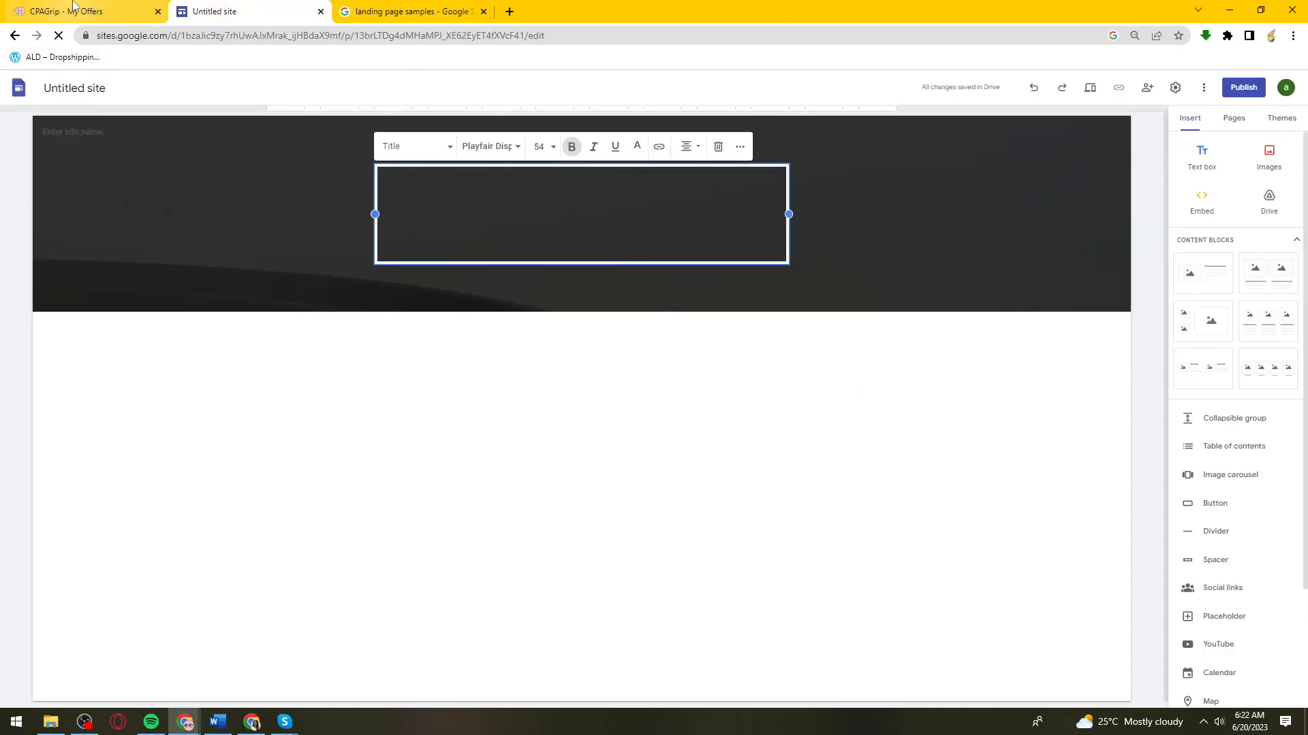
click(73, 7)
drag(604, 191, 429, 185)
drag(622, 193, 434, 202)
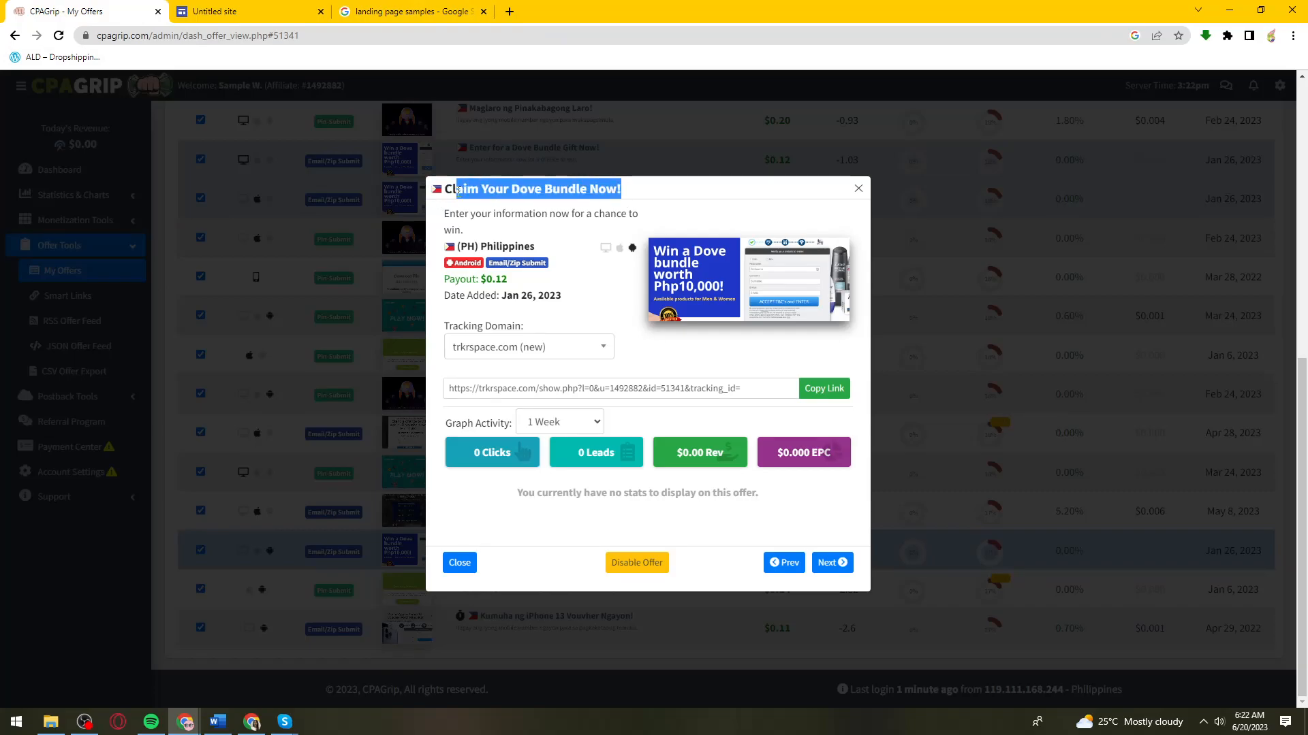
click(221, 10)
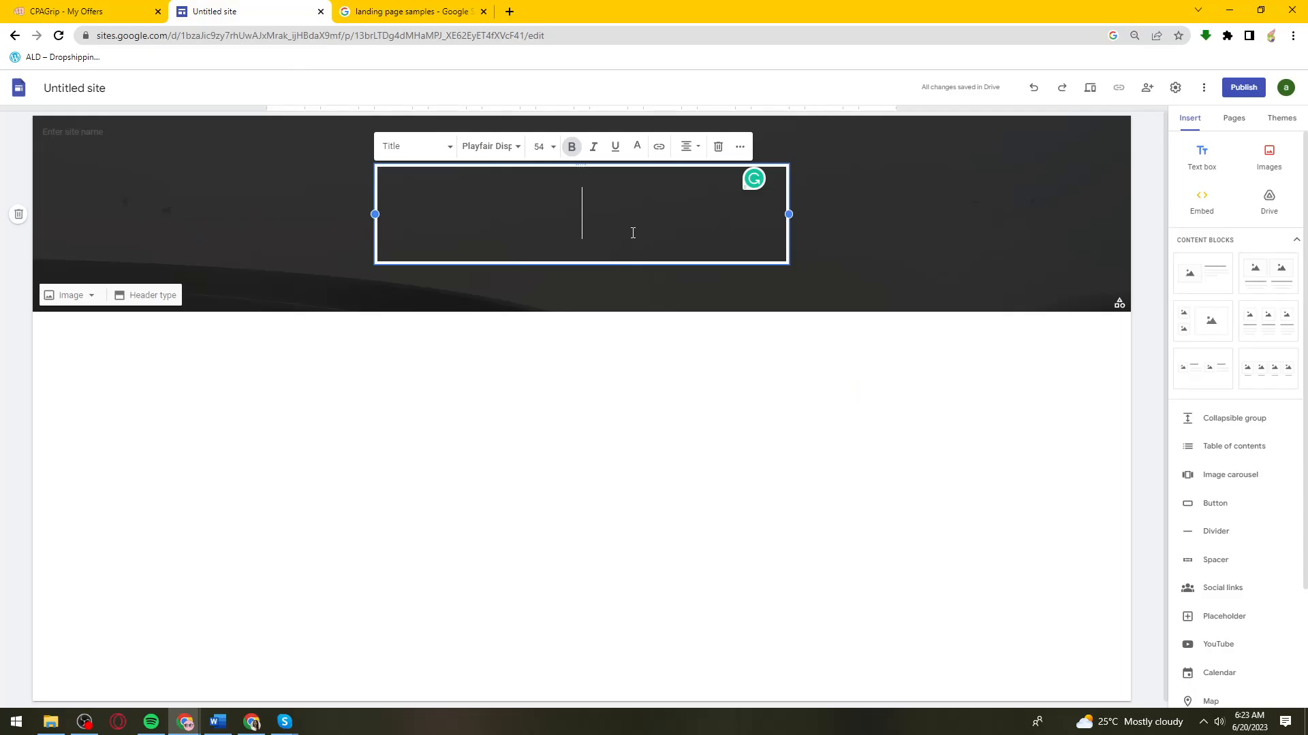
text(CLAIM)
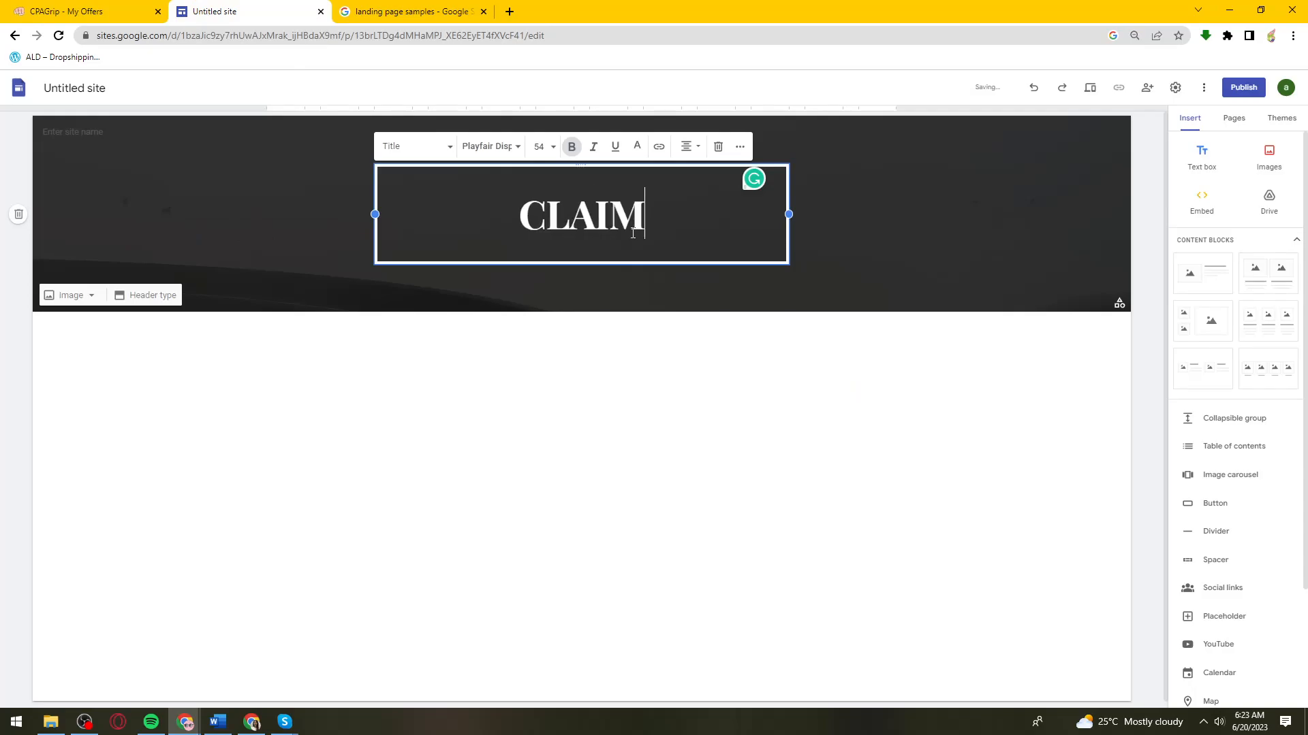
text( YOUR DOV)
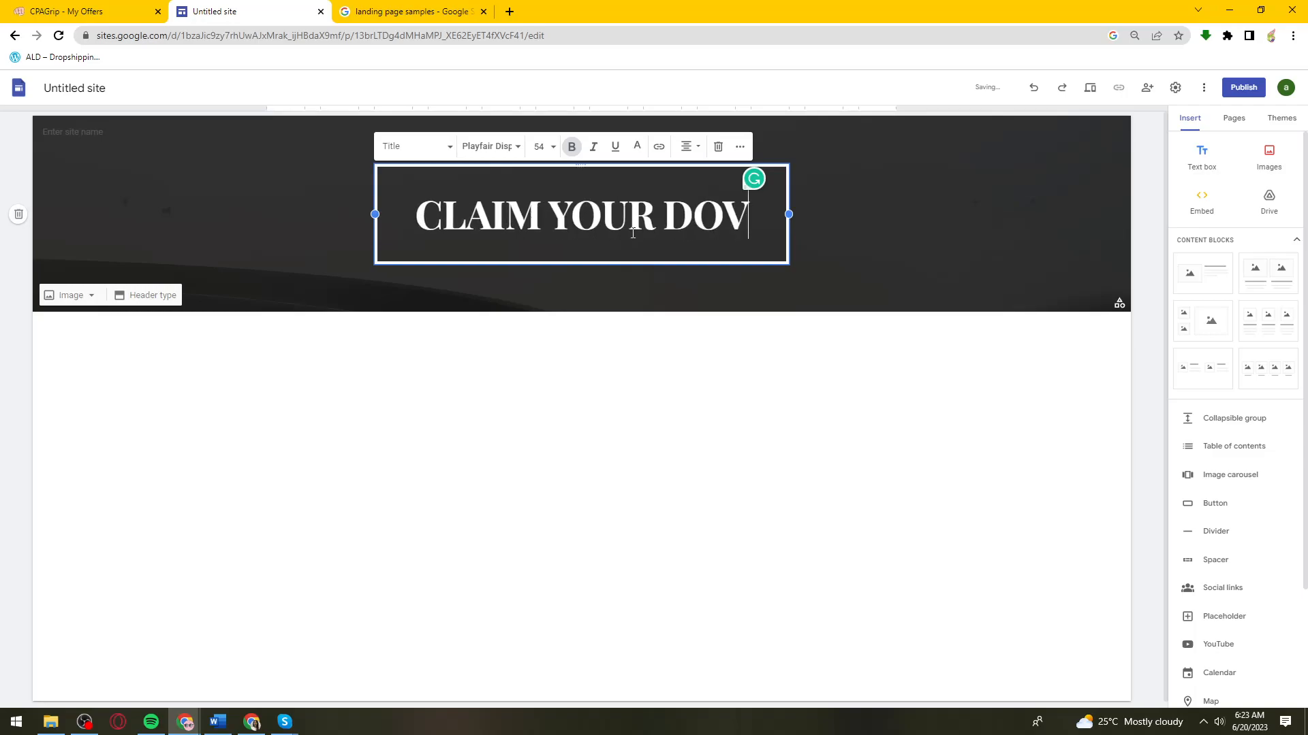
text(E BUNDLE NOW!)
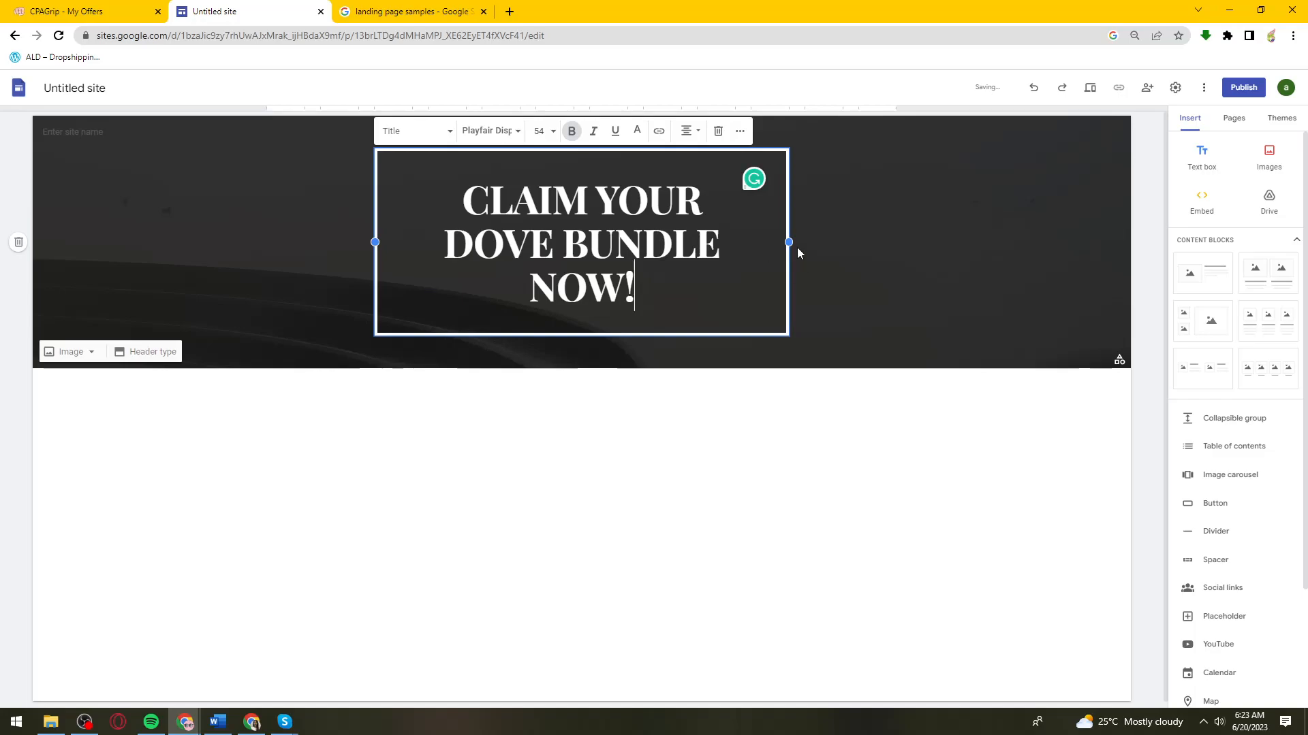
Widen the page title's text box in the header so the headline fits on two lines.
drag(788, 241, 1069, 246)
drag(373, 219, 267, 219)
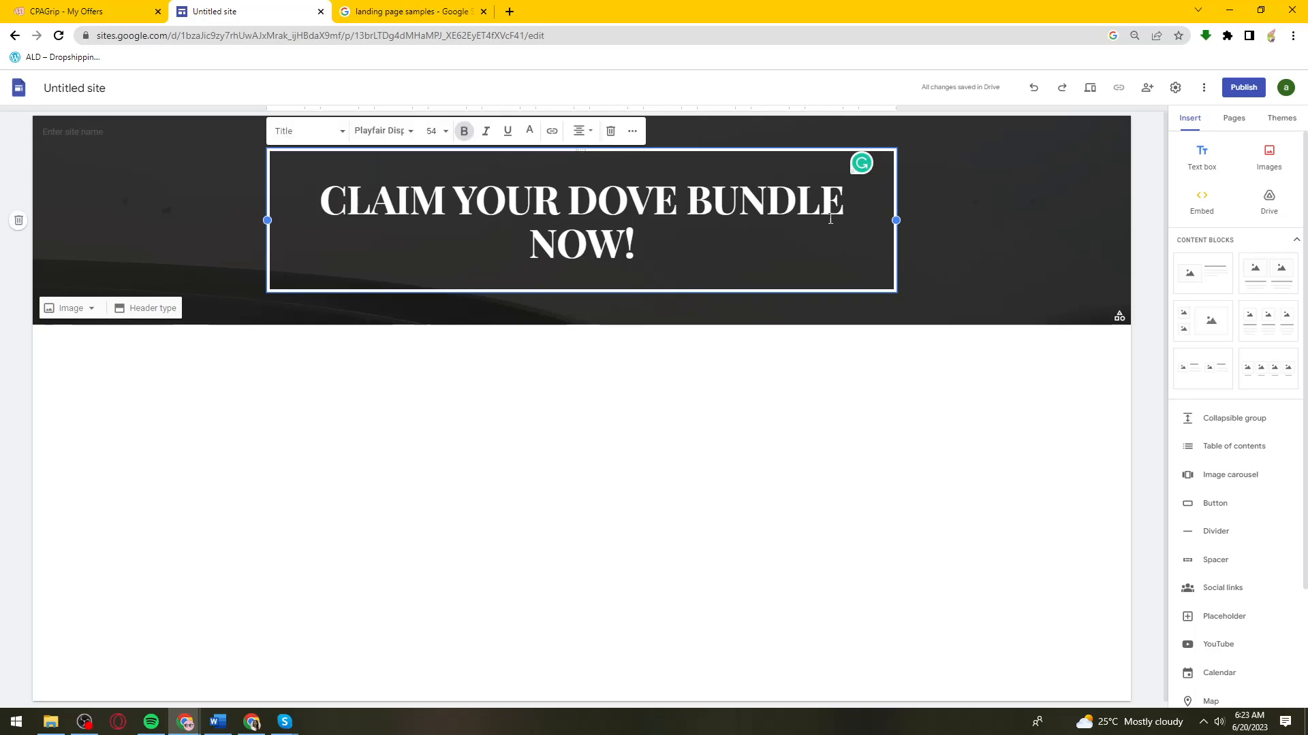
drag(894, 227, 939, 222)
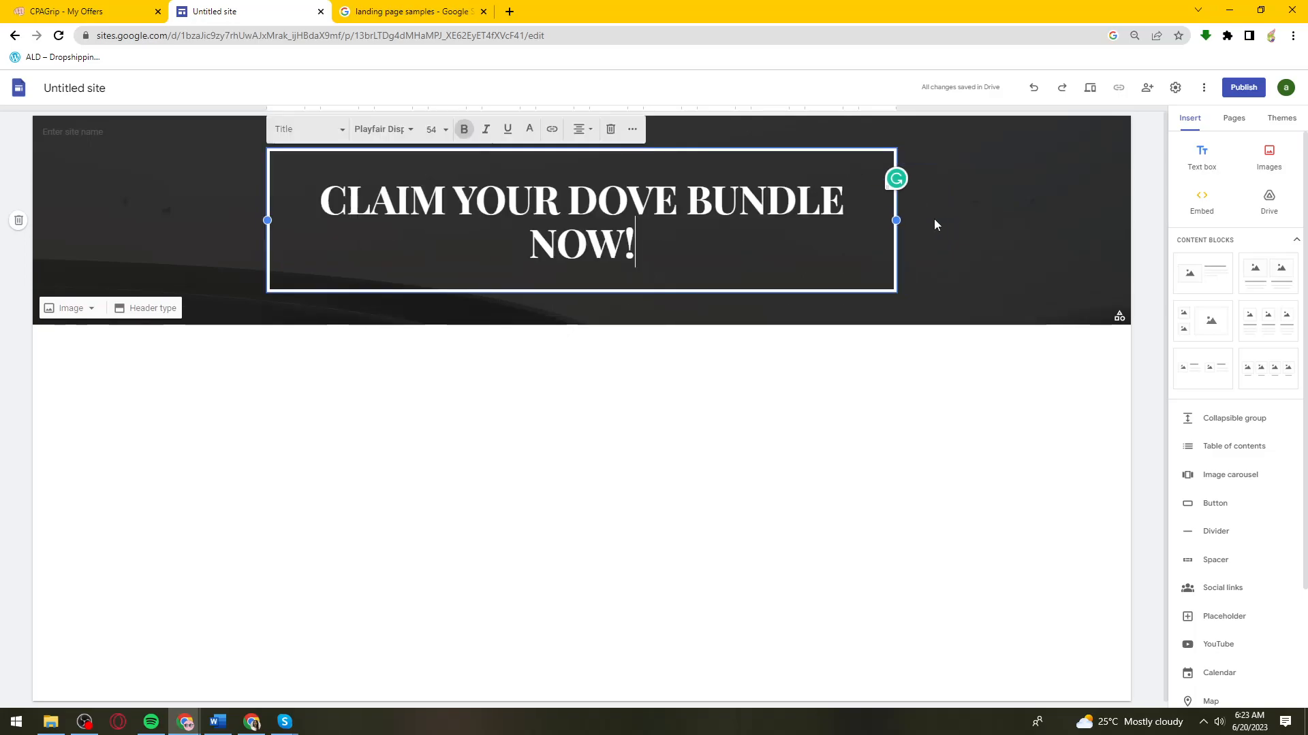
click(708, 415)
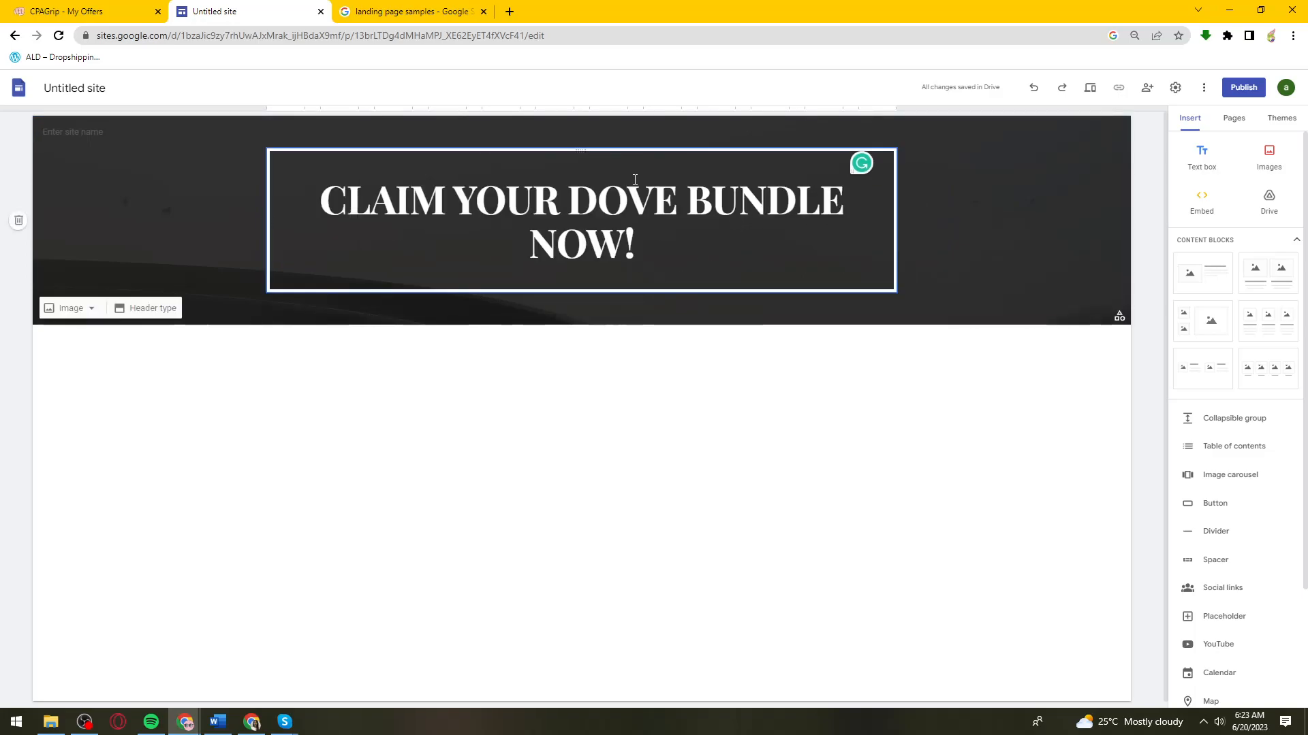
Try underline and italic formatting on the whole page title.
click(650, 244)
drag(650, 244, 298, 195)
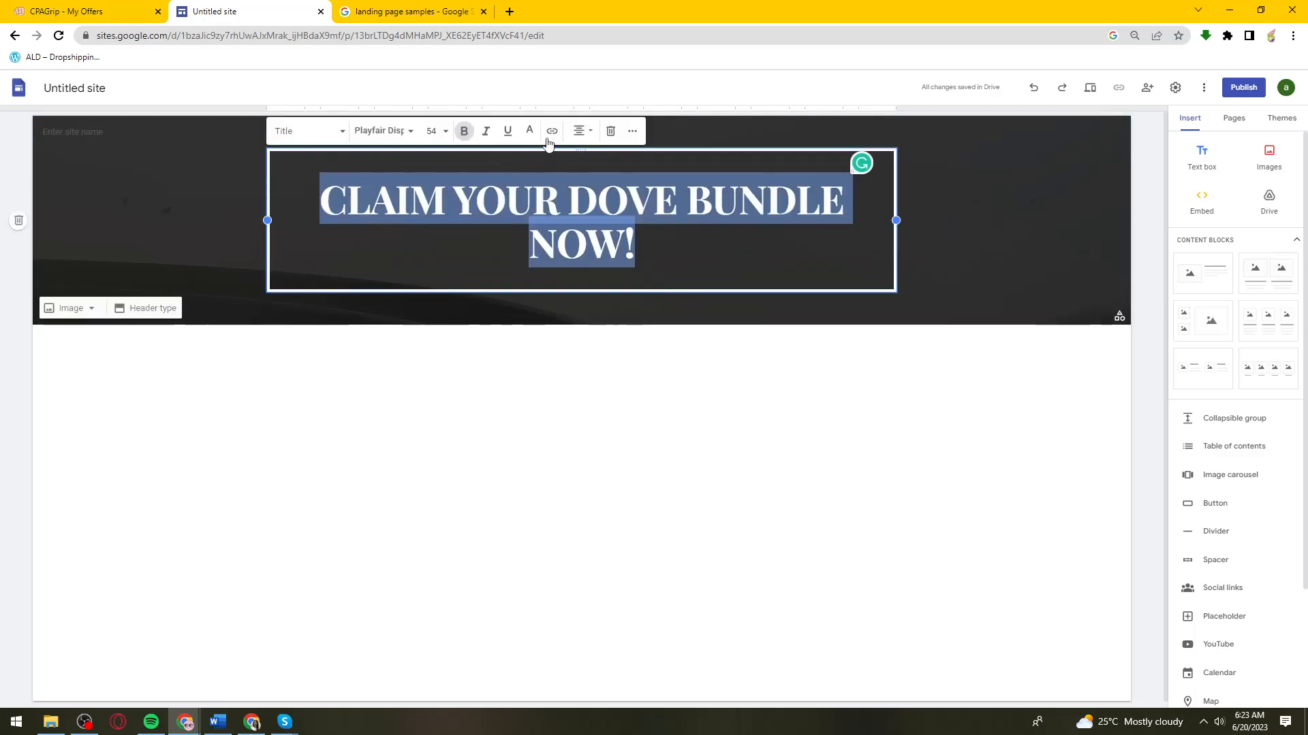
click(507, 131)
click(507, 132)
click(507, 131)
click(509, 132)
click(488, 133)
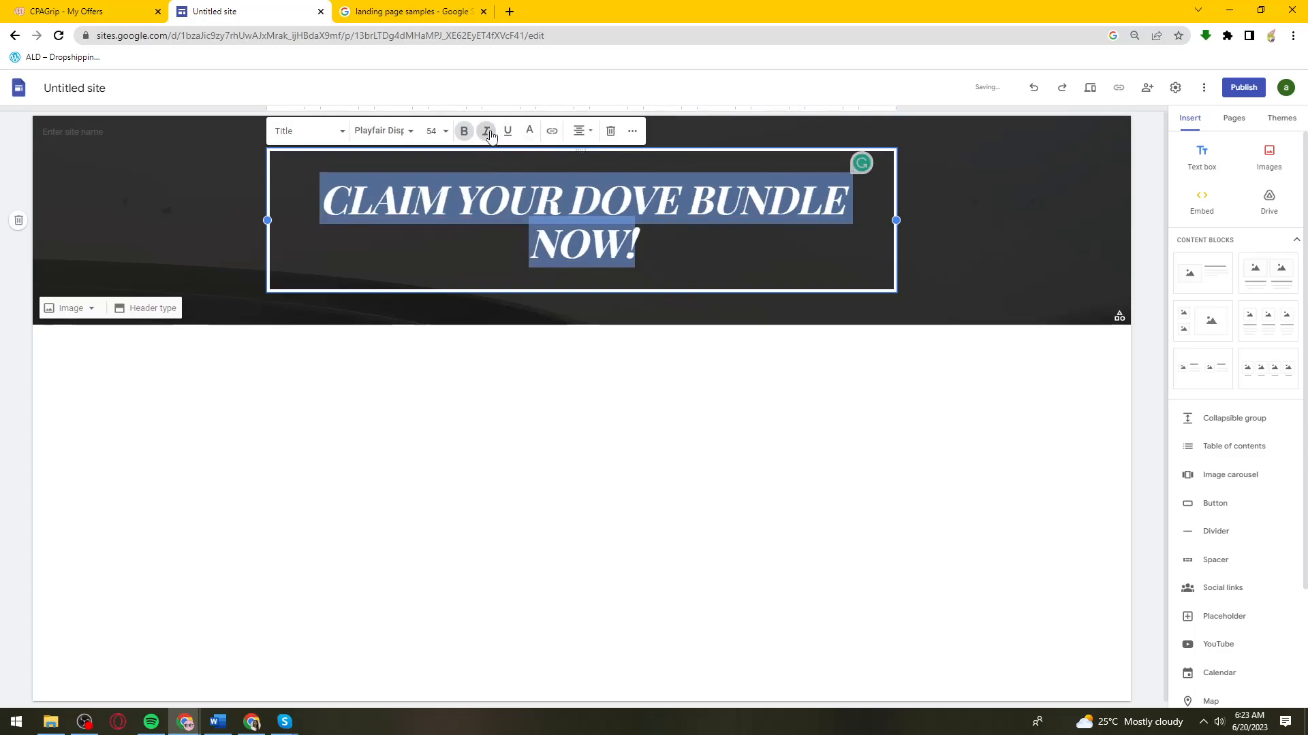
click(488, 133)
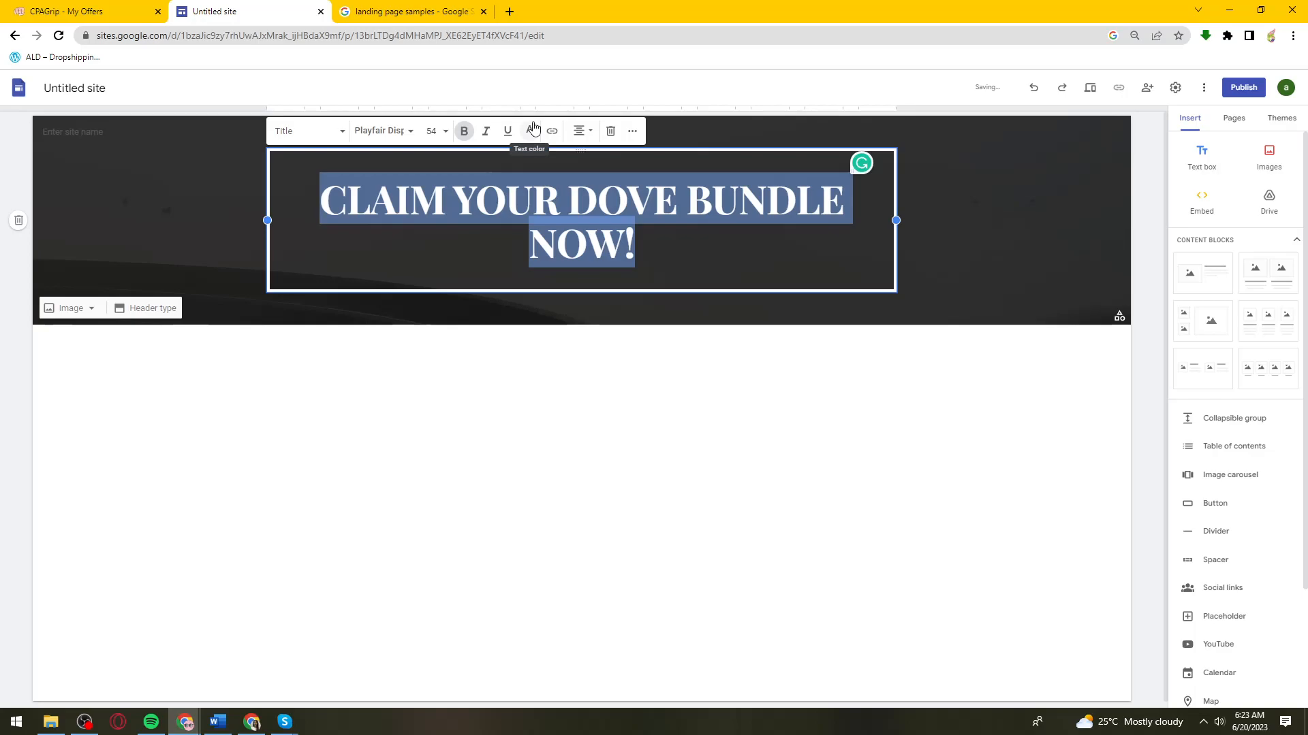
Try orange and black as the page title's text color and set it back to white.
click(531, 130)
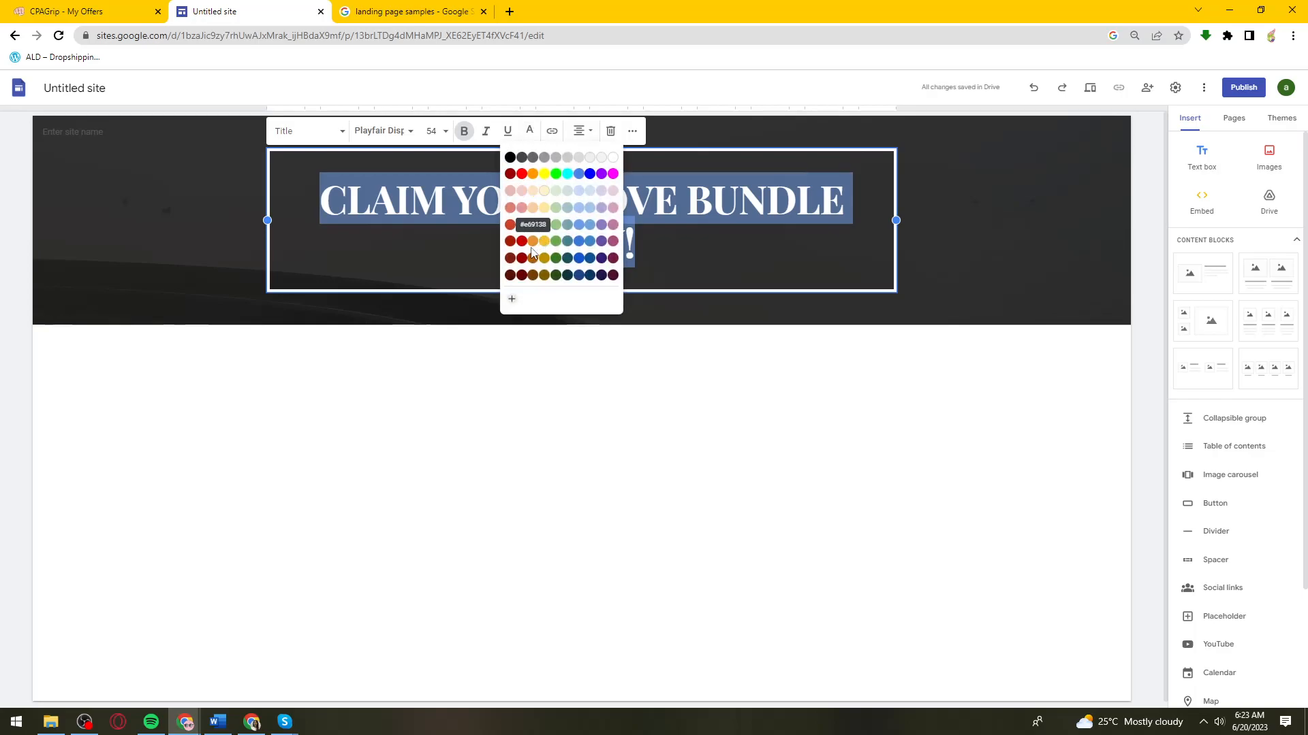
click(534, 176)
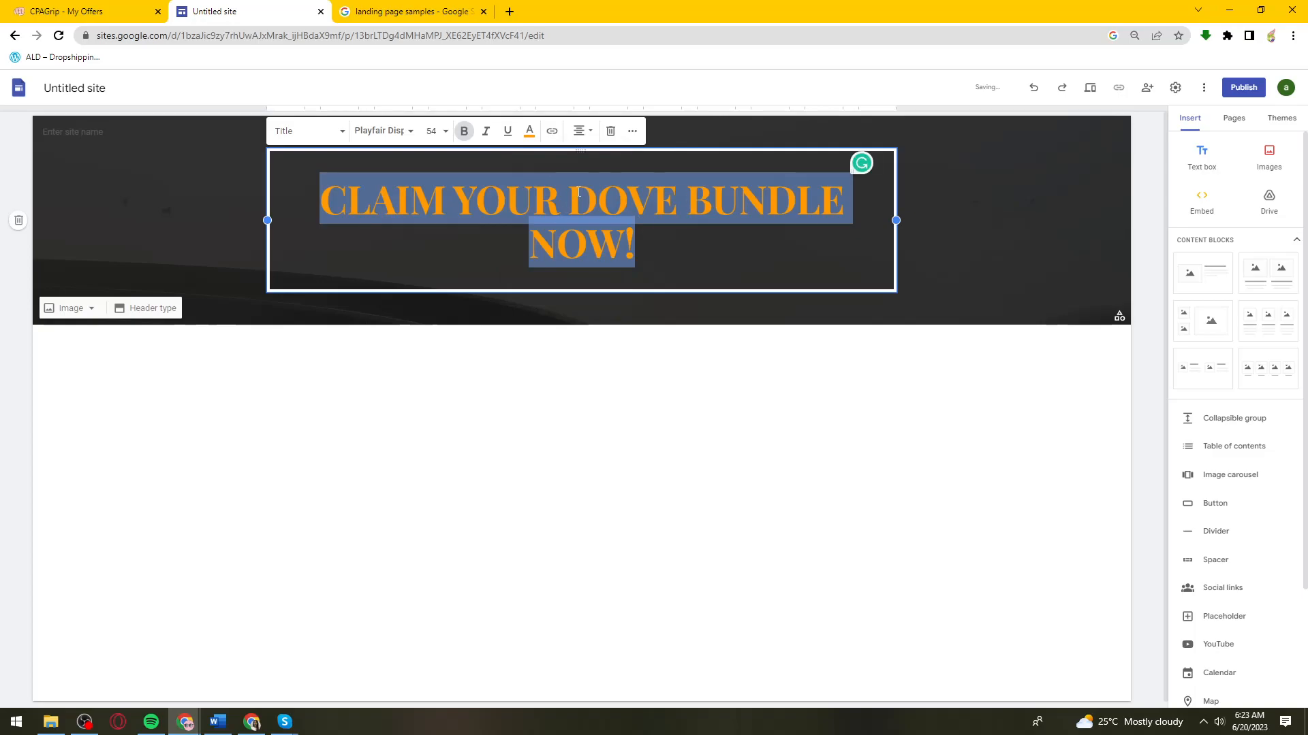
click(531, 133)
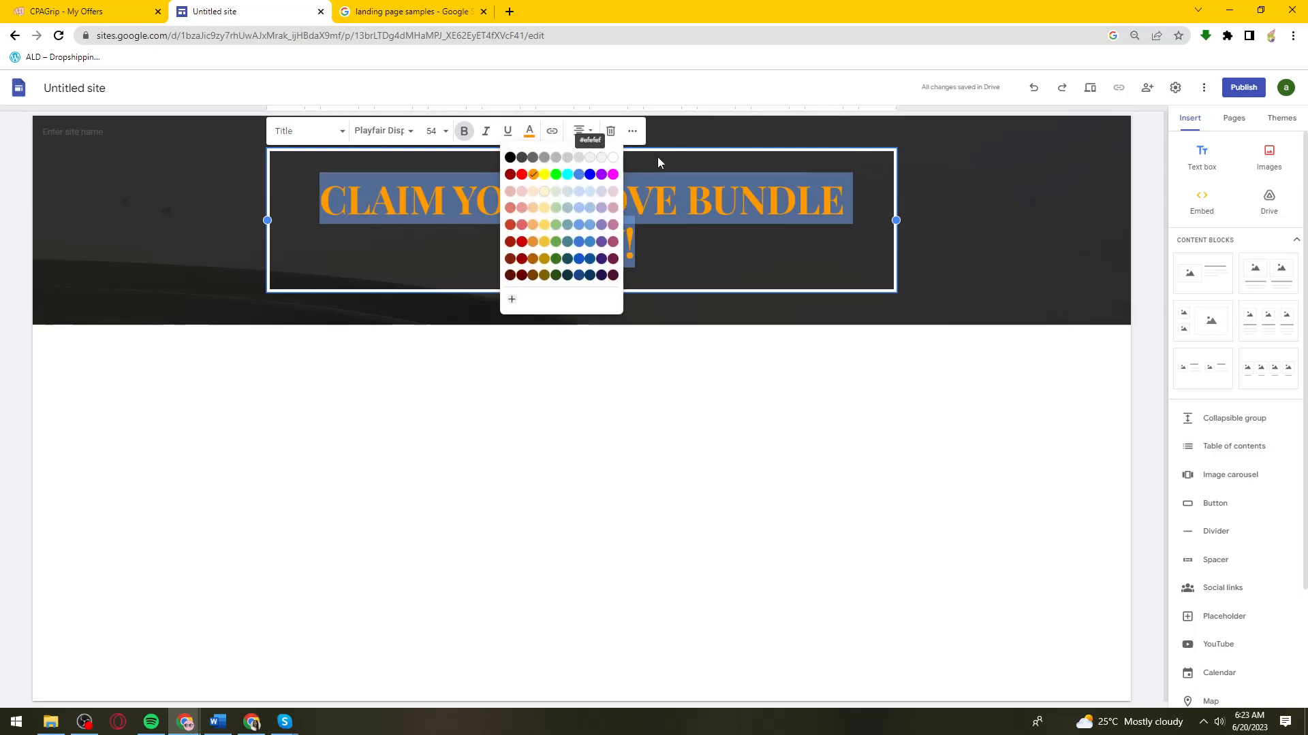
click(510, 157)
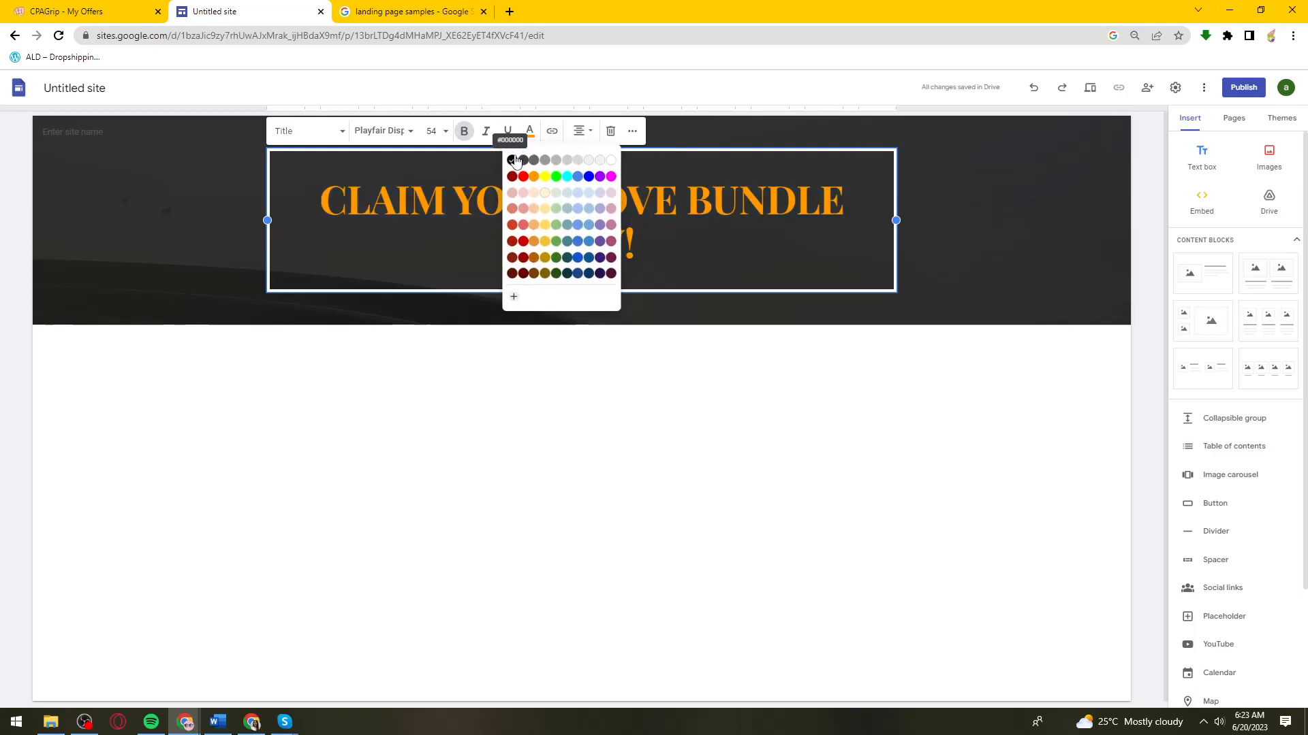
click(663, 235)
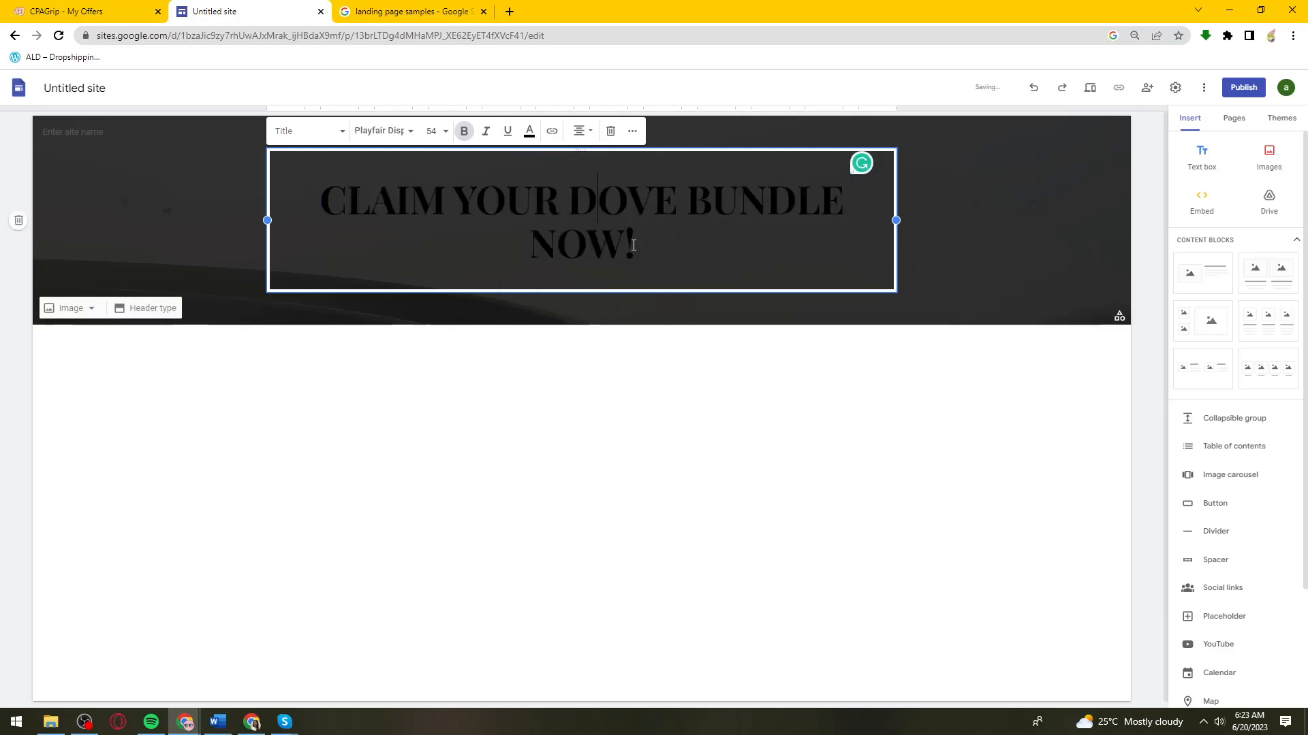
drag(630, 242, 300, 198)
click(530, 130)
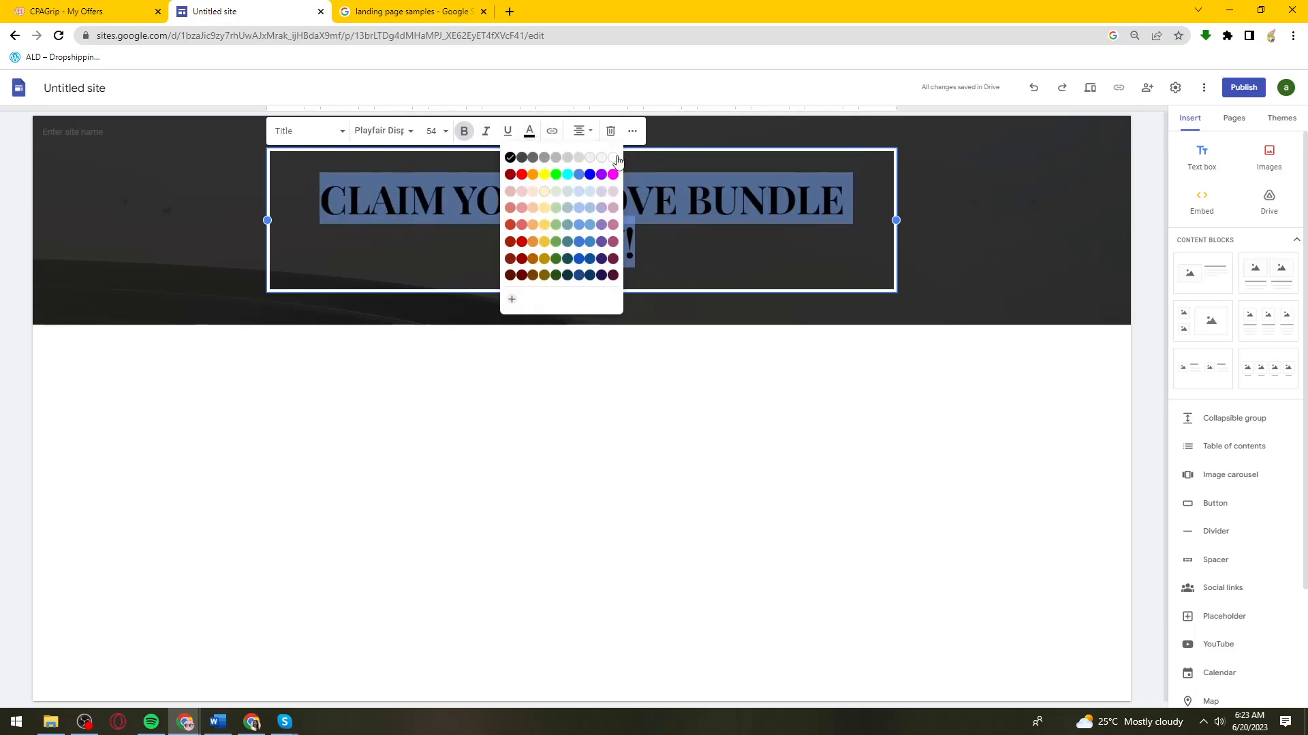
click(611, 157)
click(720, 259)
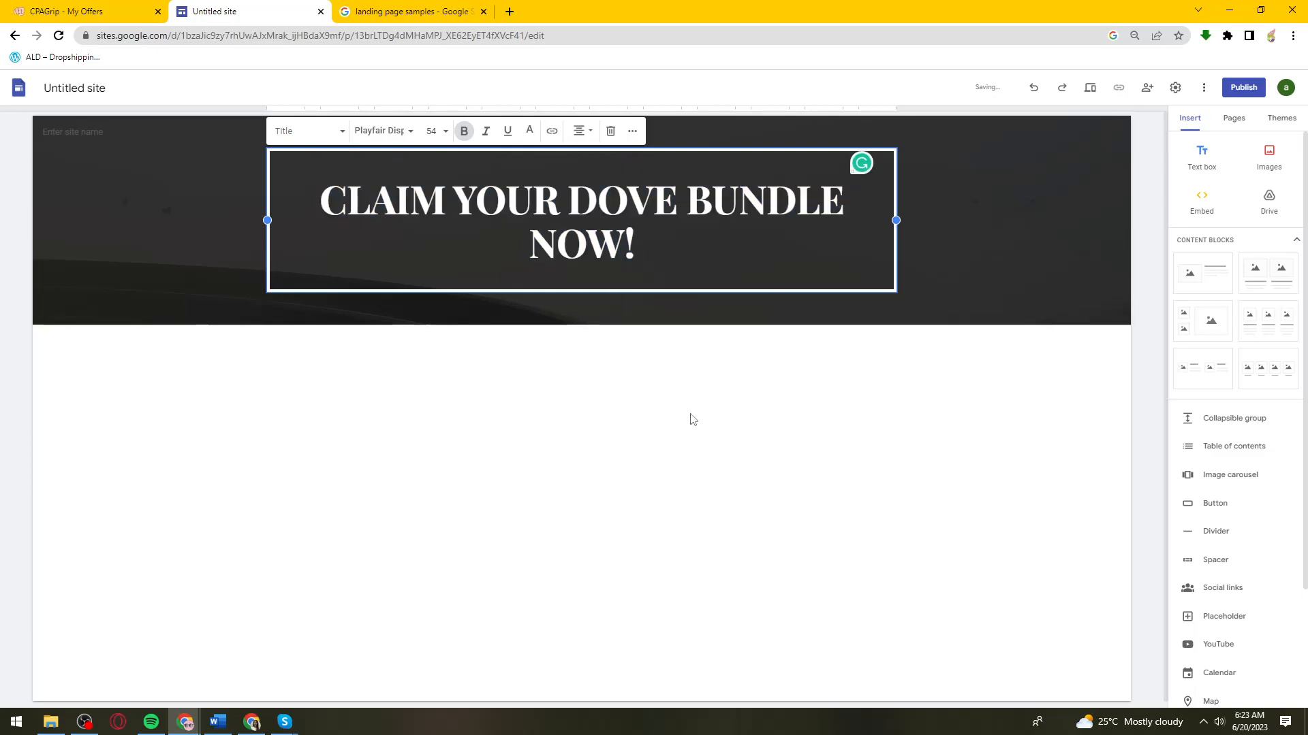
click(633, 423)
click(760, 294)
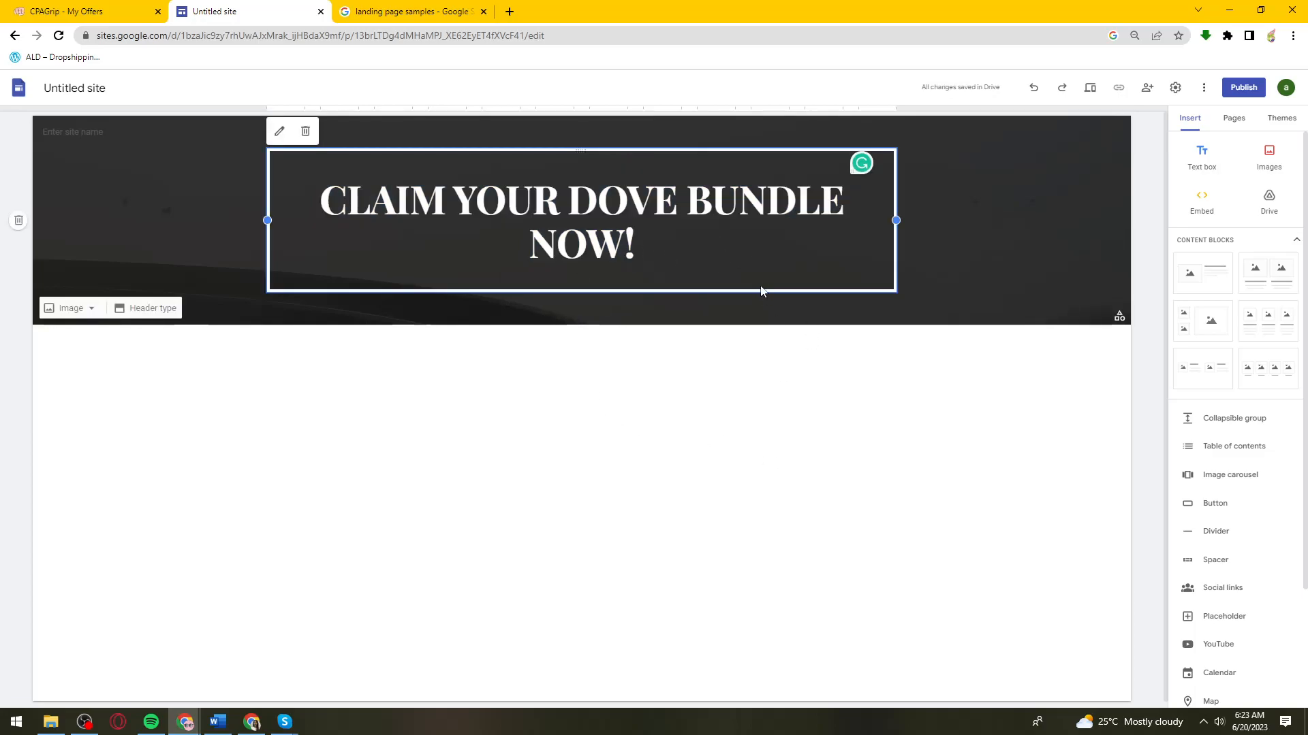
Upload the SpongeBob picture as the site's logo in the brand images settings.
scroll(1174, 355, down, 3)
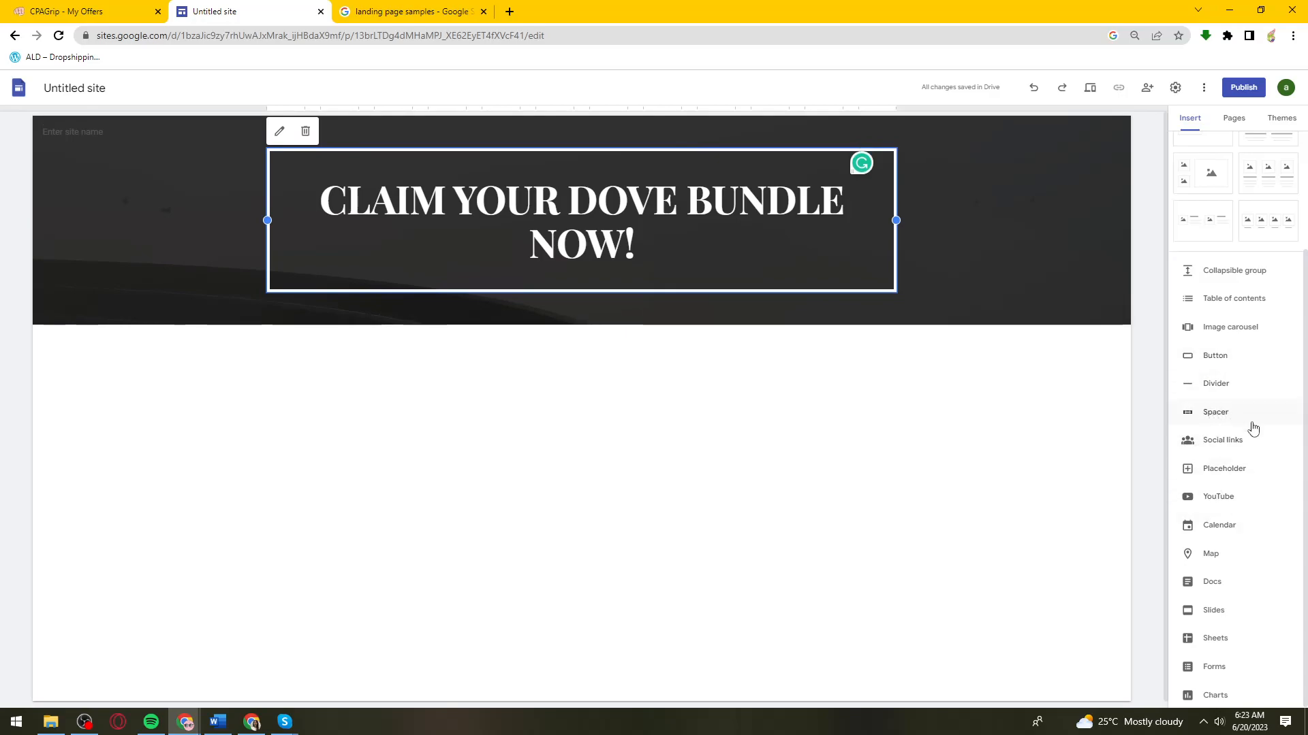
click(443, 369)
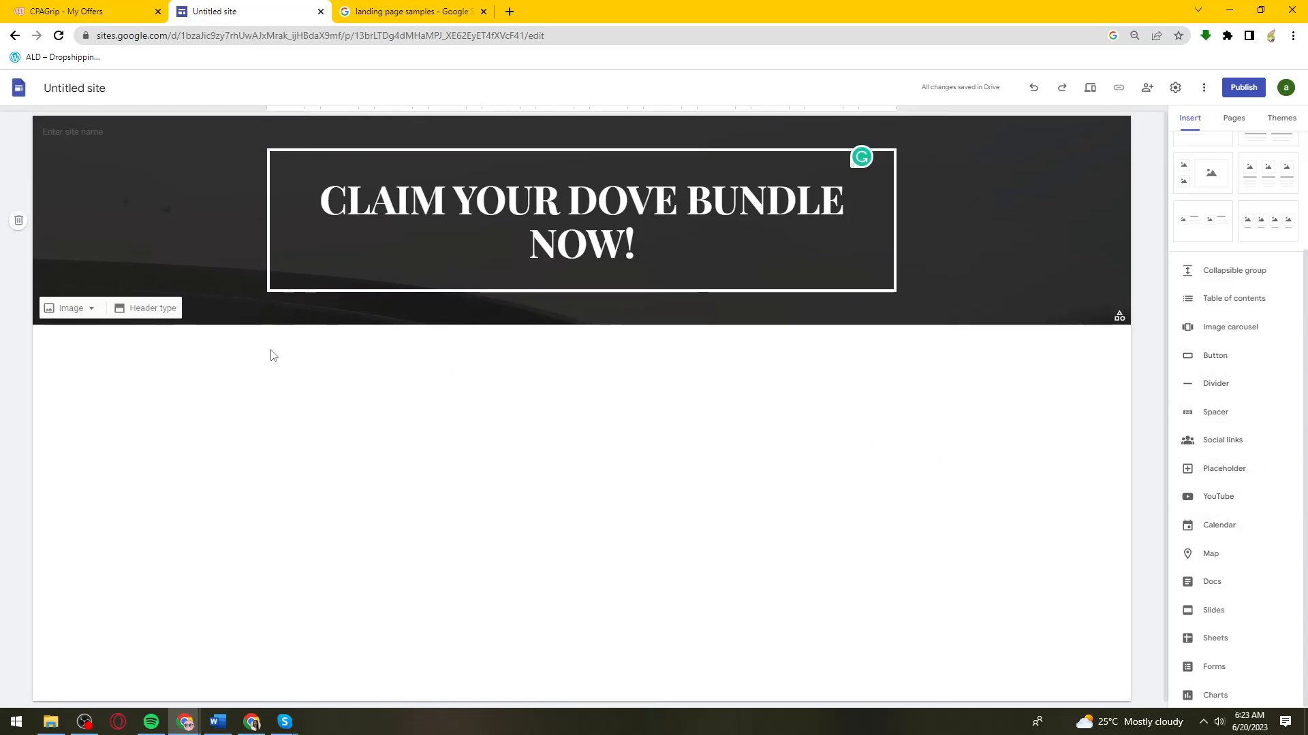
click(113, 132)
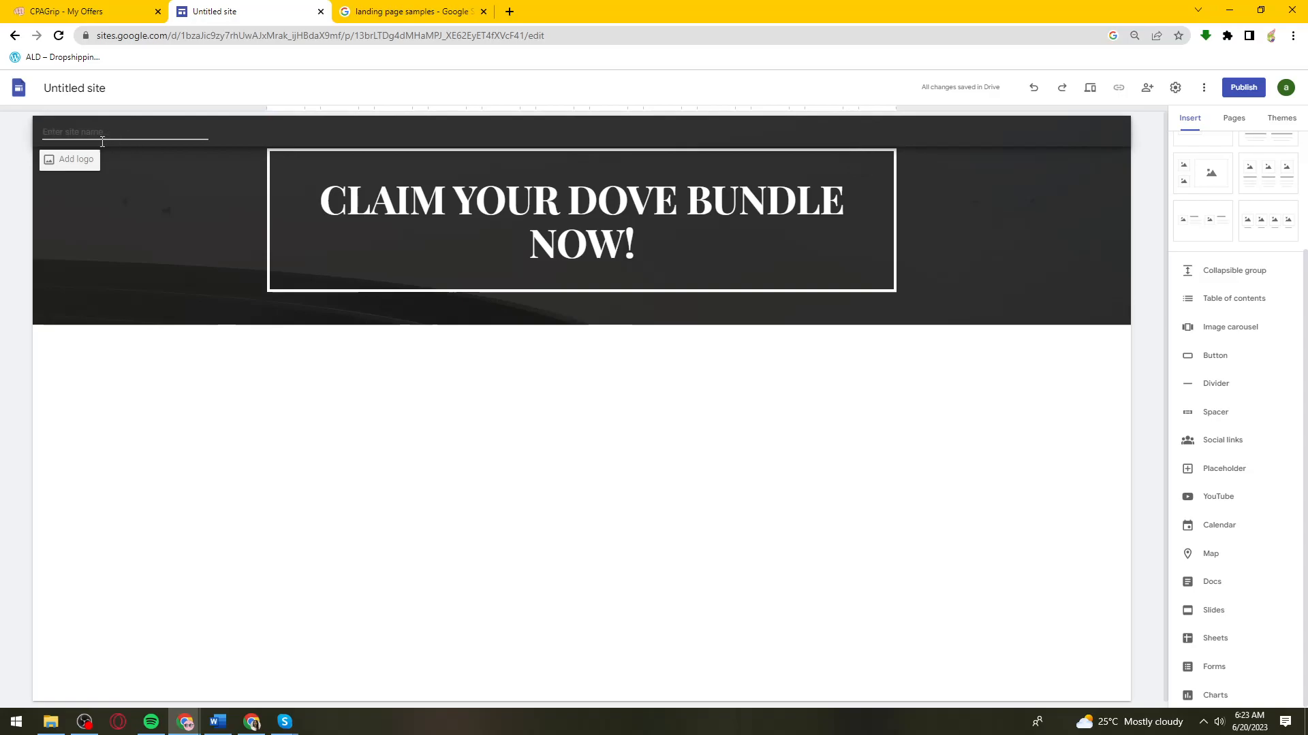
click(82, 160)
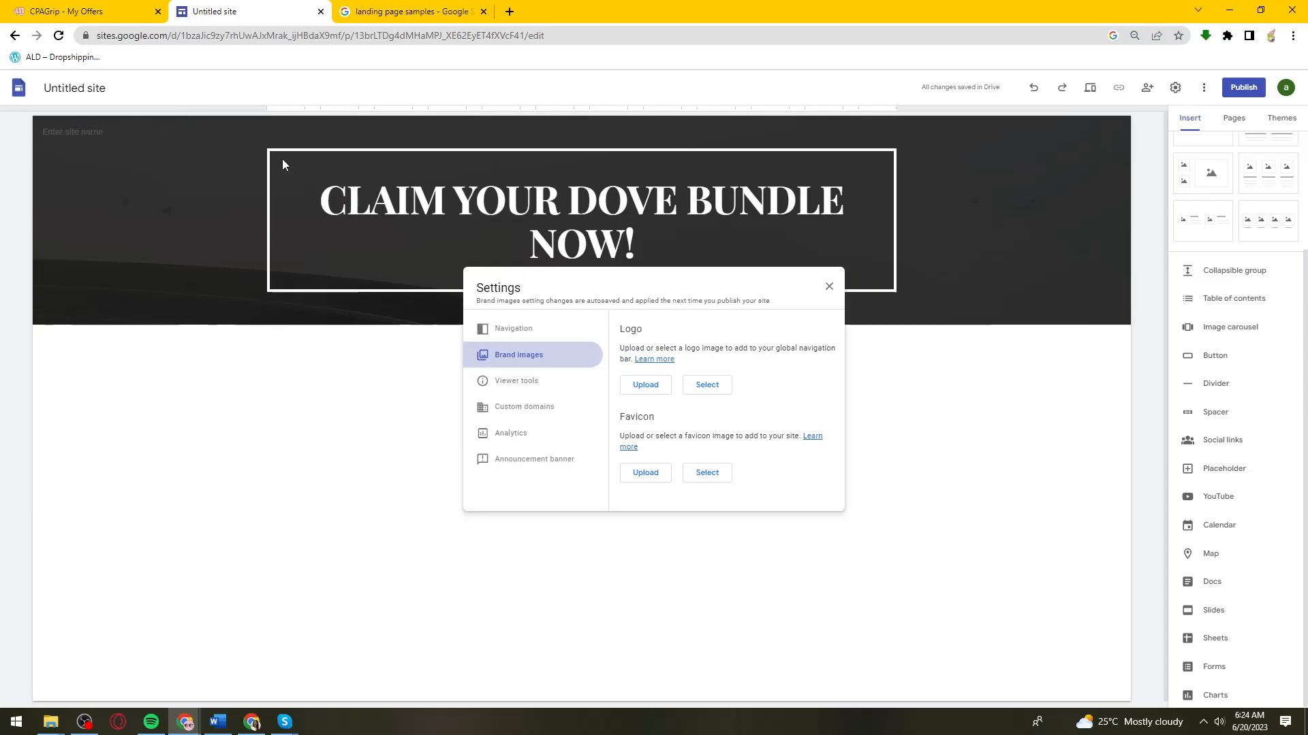
click(829, 287)
mouse_move(56, 134)
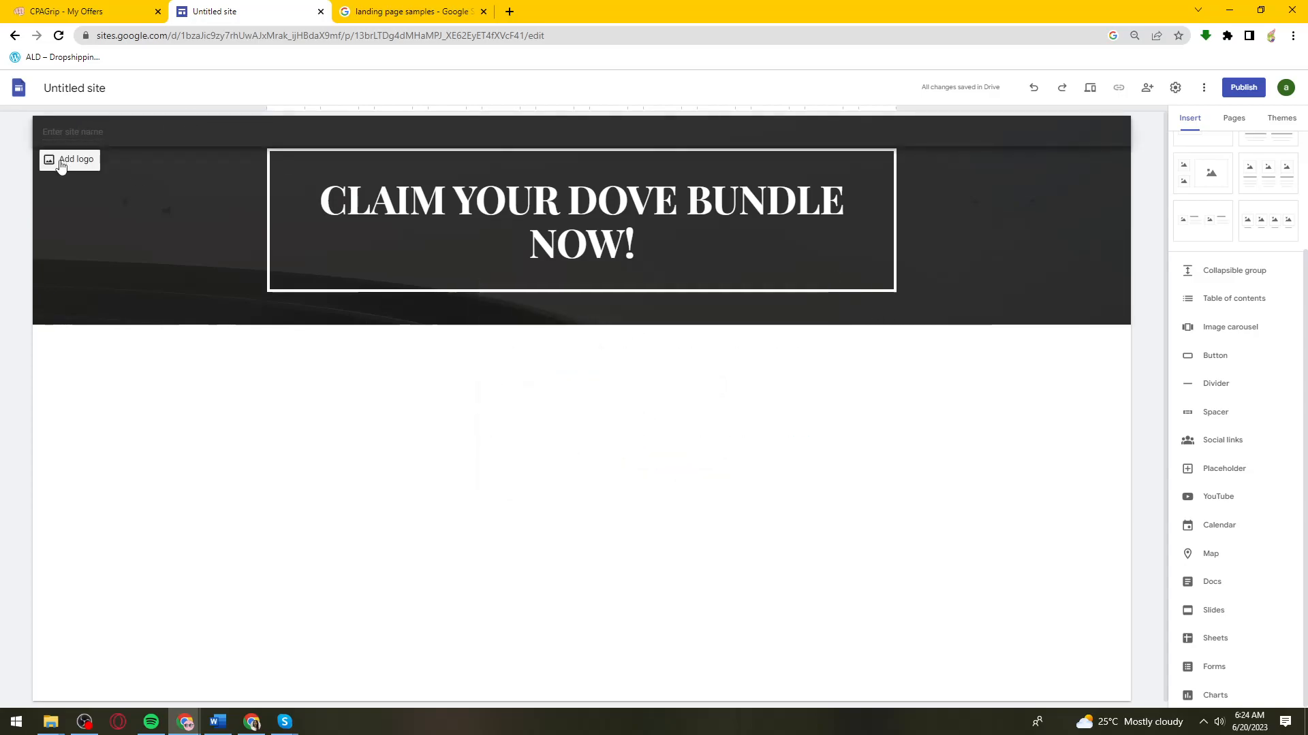
click(60, 167)
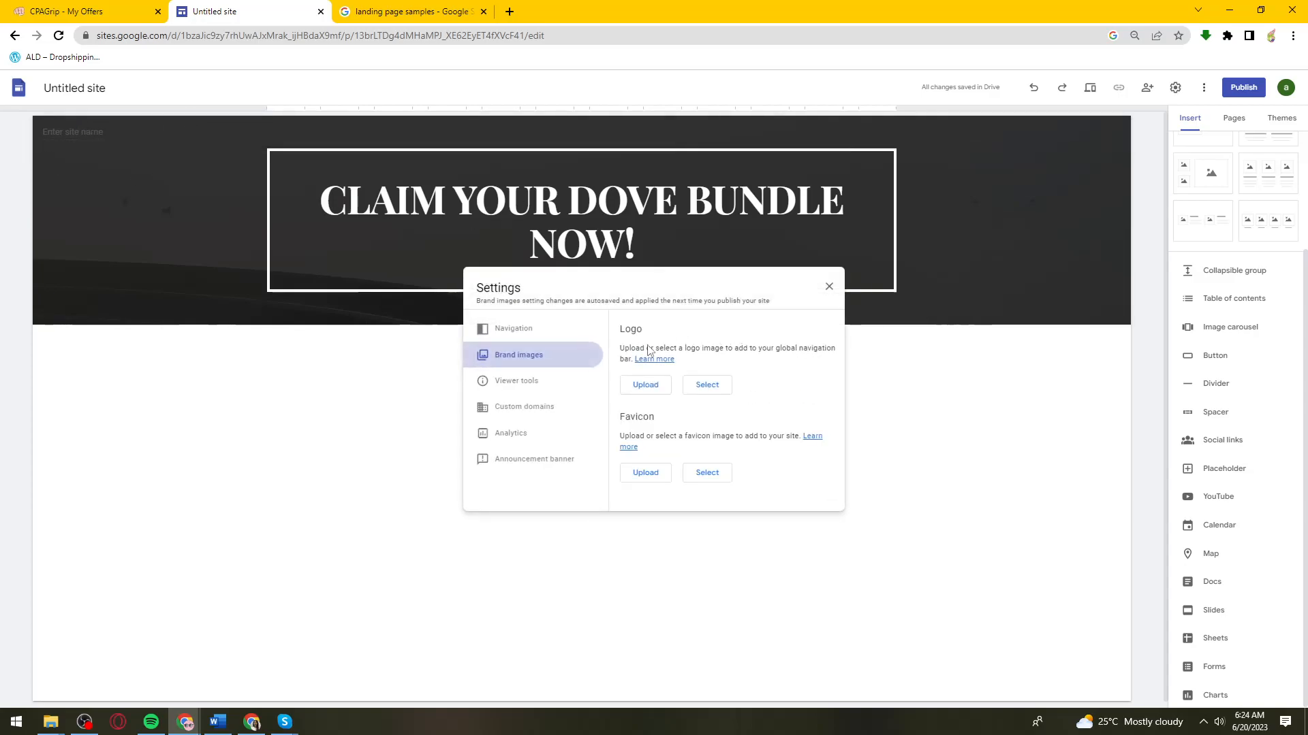
click(645, 394)
double_click(194, 201)
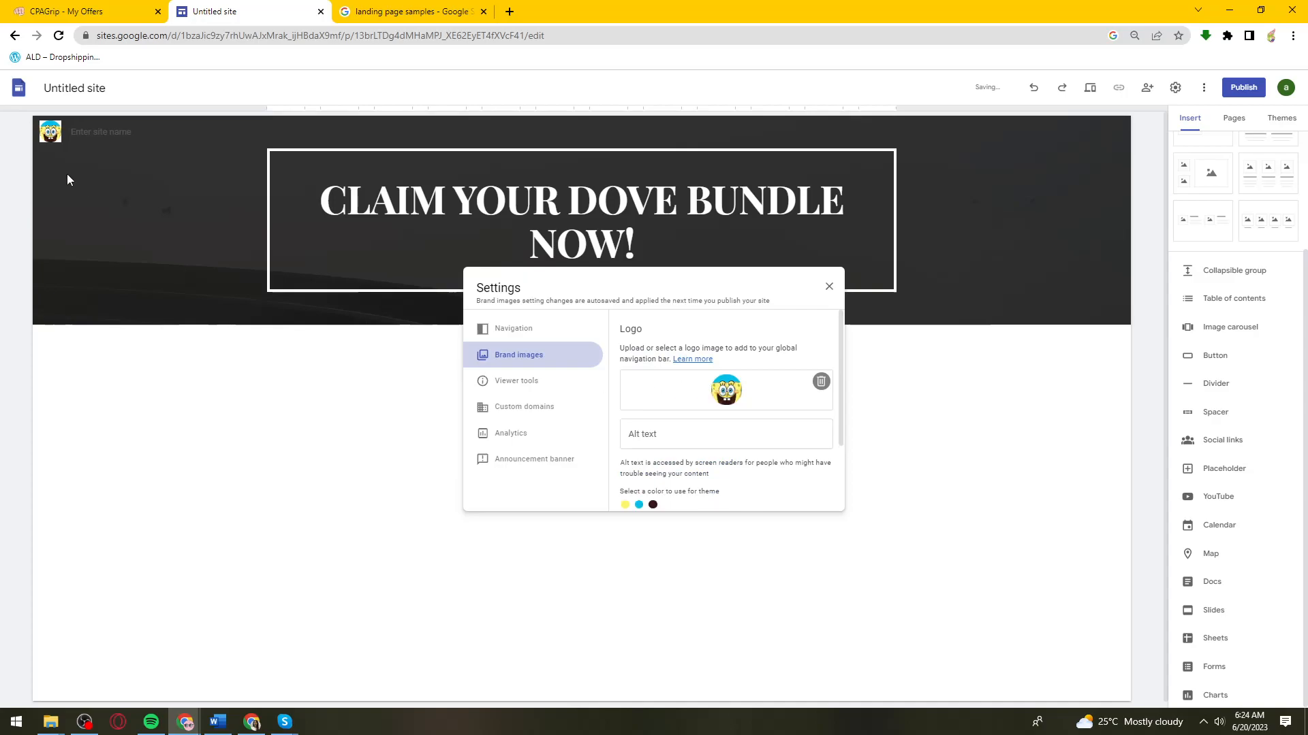
Look over the logo's alt text and theme color options in the brand images settings.
click(58, 158)
click(59, 159)
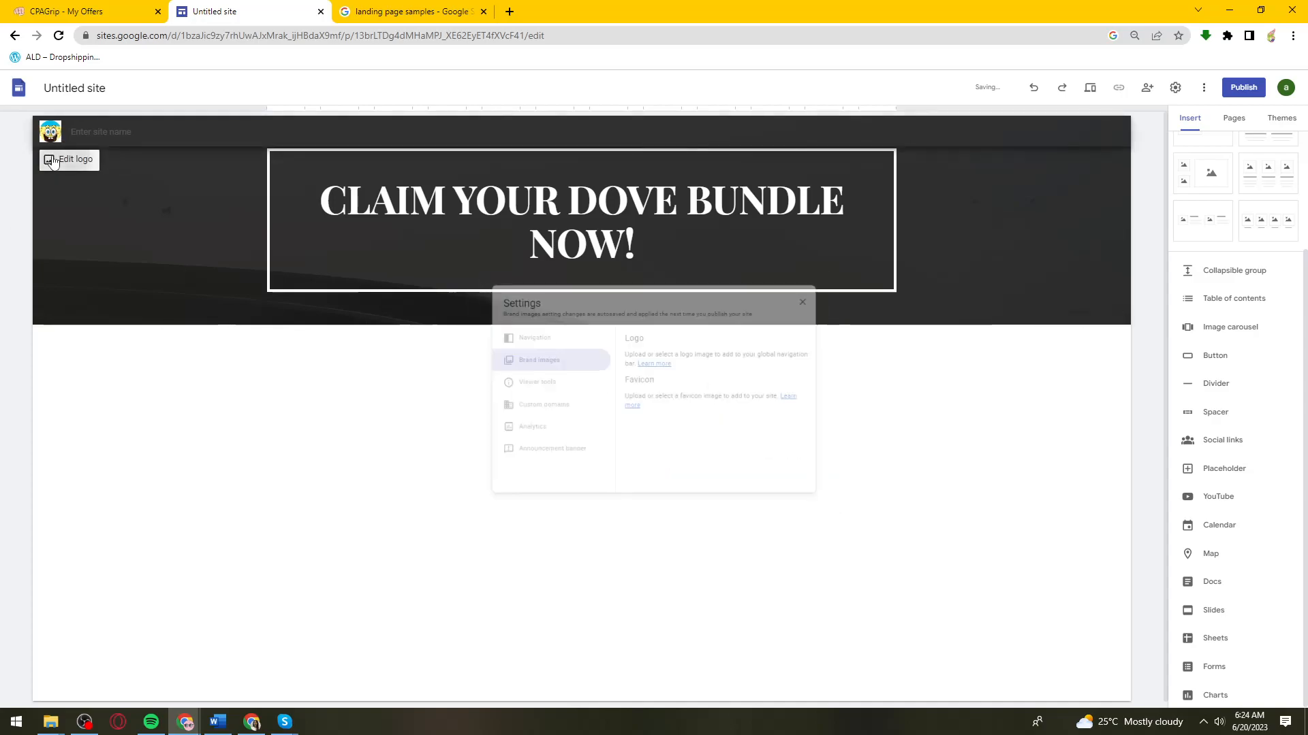
click(779, 448)
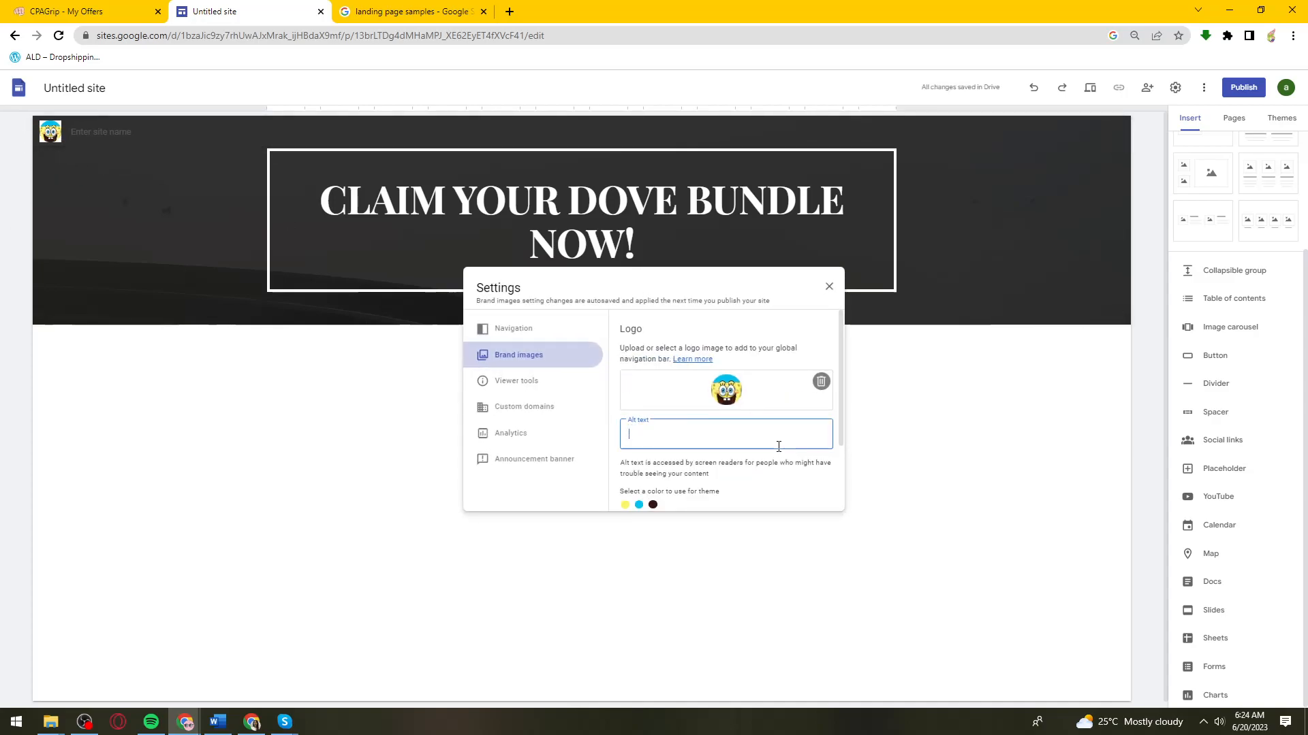
scroll(777, 435, down, 3)
scroll(769, 419, up, 3)
click(819, 293)
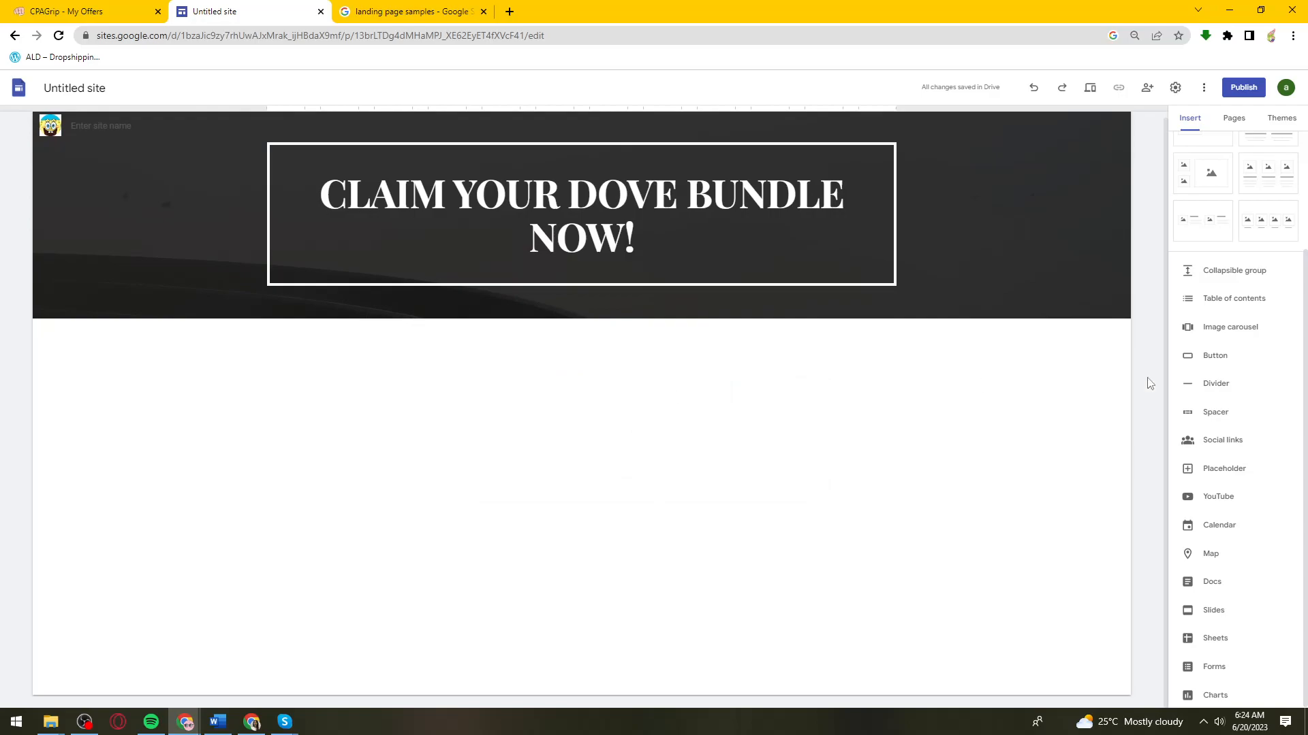
Start a new button for the page and name it "CLICK HERE".
click(1247, 357)
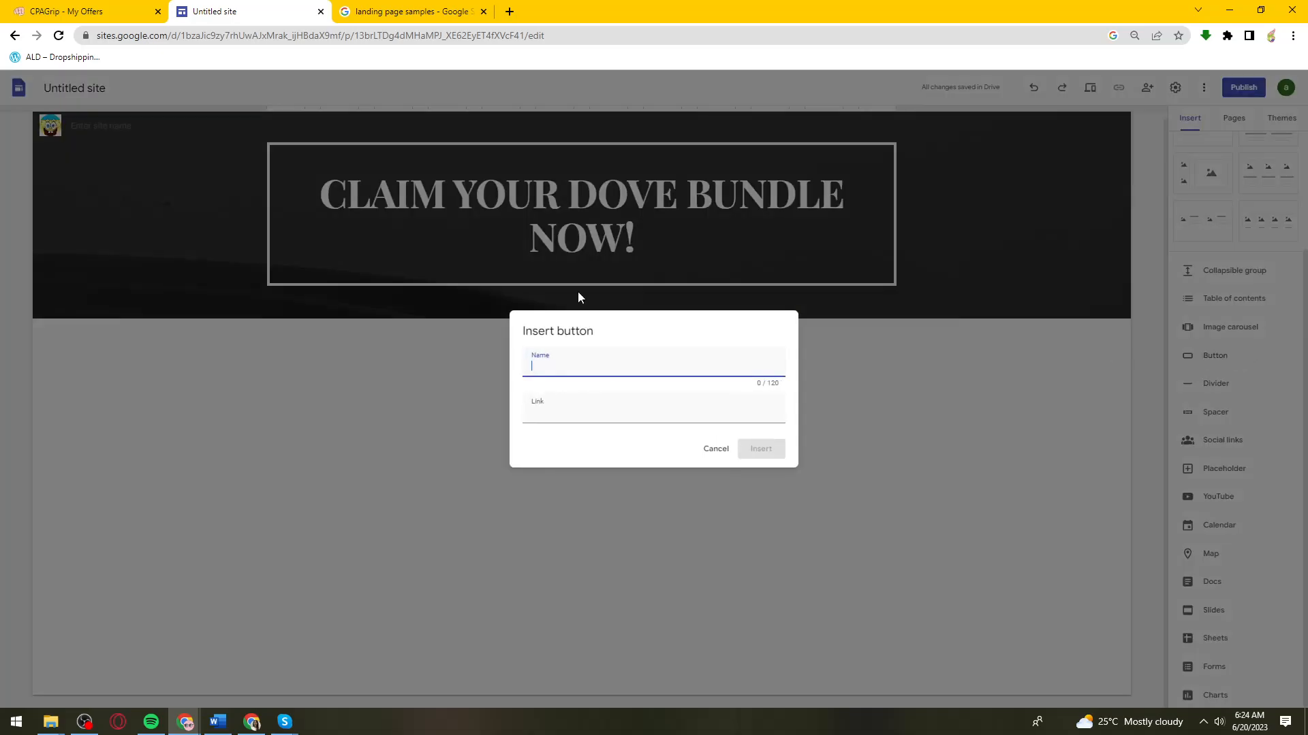
text(GET)
key(BackSpace)
key(BackSpace)
key(BackSpace)
text(C)
key(BackSpace)
text(CLICK HERE)
mouse_move(589, 366)
mouse_down()
mouse_move(542, 365)
mouse_move(614, 361)
mouse_move(535, 389)
mouse_move(583, 368)
mouse_move(543, 368)
mouse_move(580, 368)
mouse_up()
click(599, 423)
Copy the Dove bundle offer's tracking link from the CPAGrip tab and insert the button with it as the link.
click(57, 12)
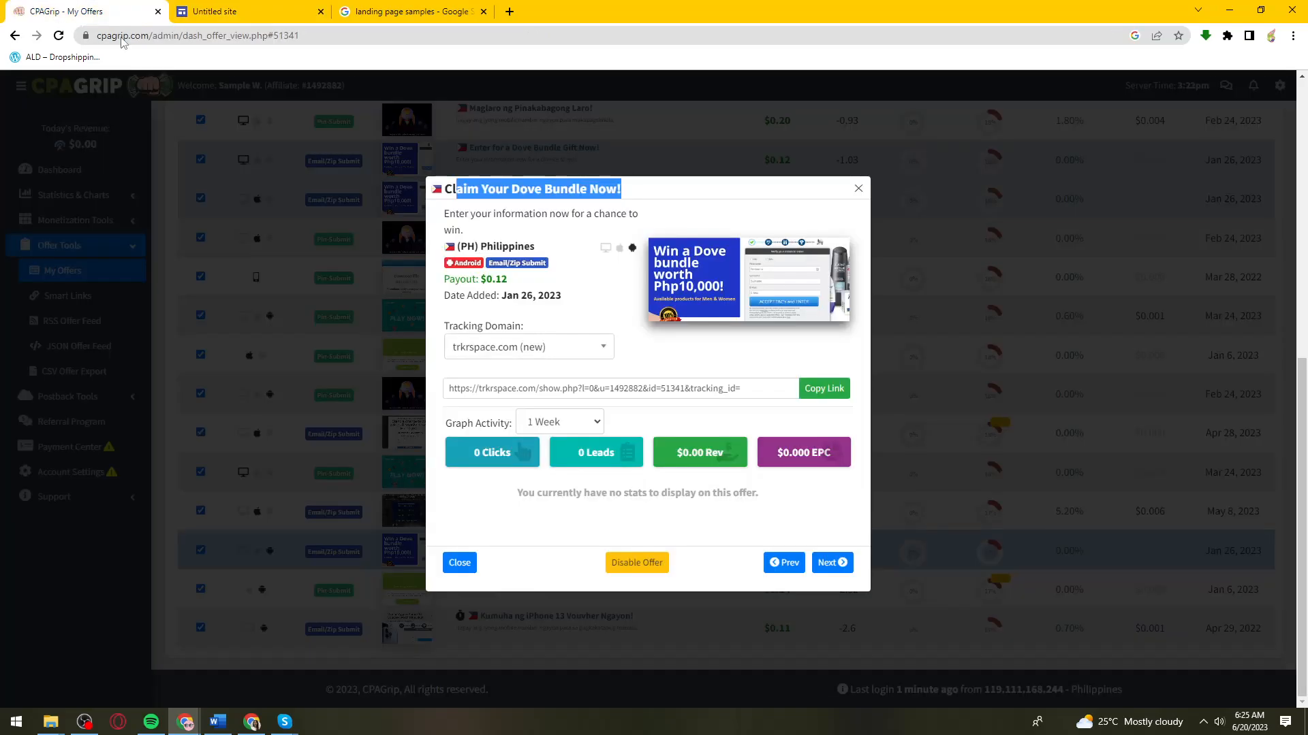
click(824, 389)
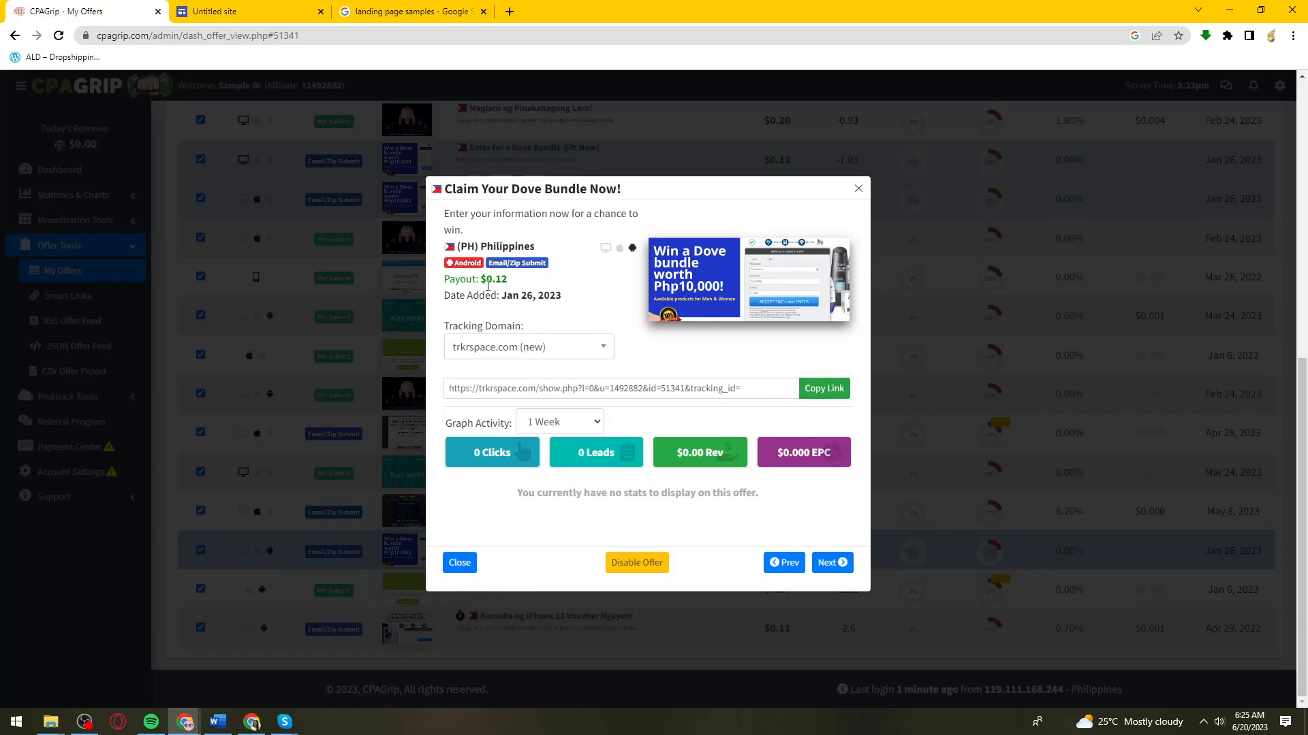
click(218, 12)
key(ctrl+v)
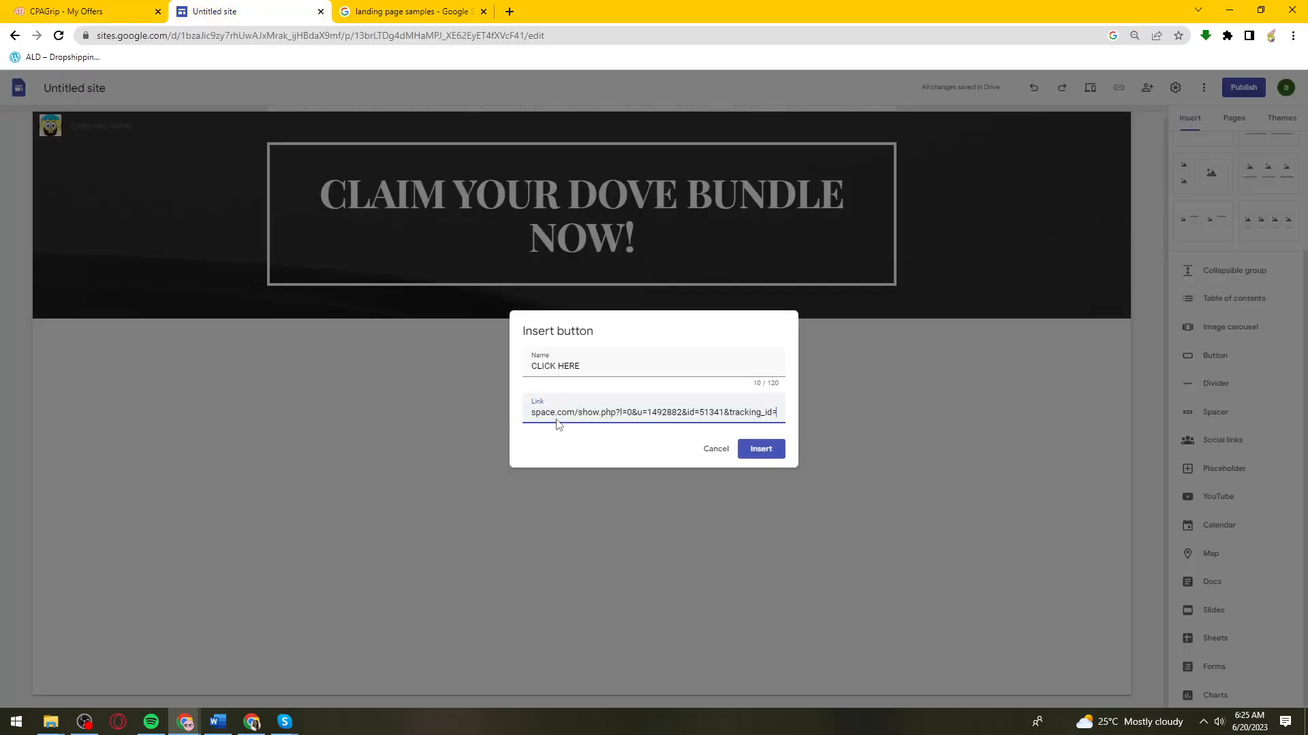
click(761, 450)
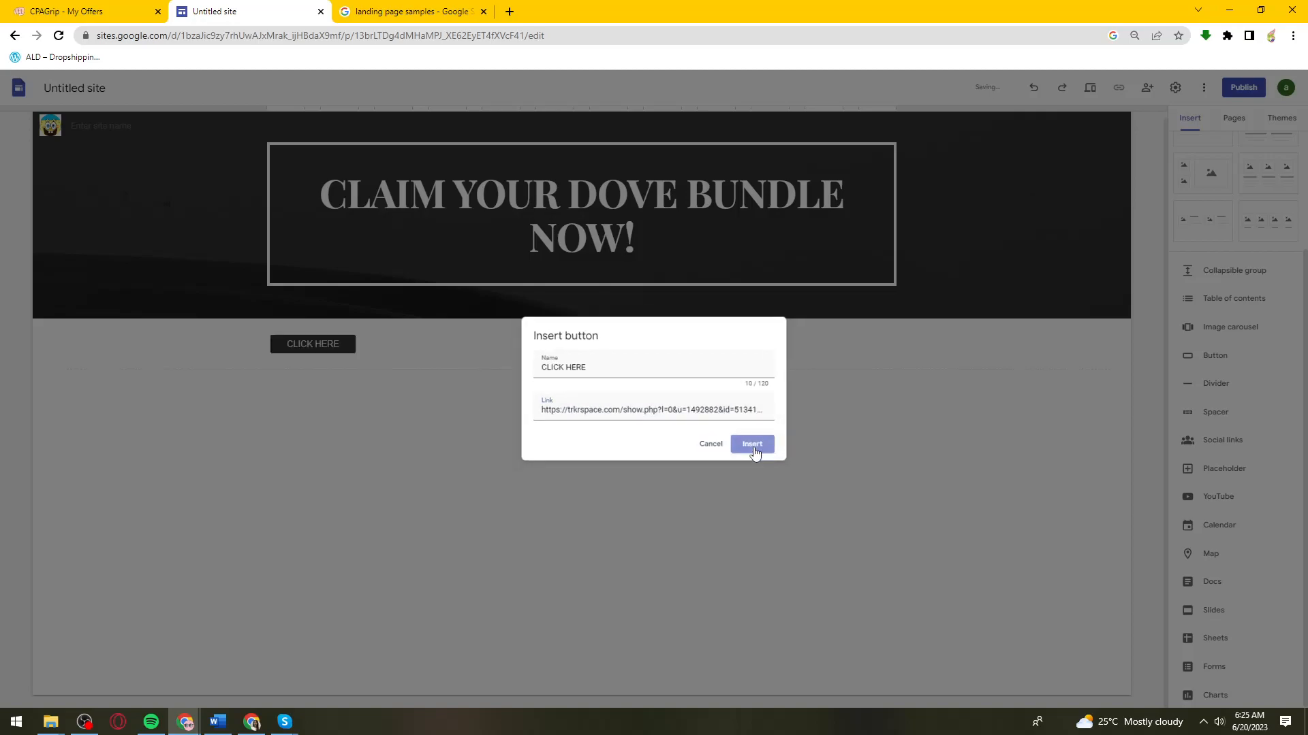
Move the "CLICK HERE" button to the center of the page, directly below the header.
drag(332, 349, 661, 482)
drag(297, 343, 655, 370)
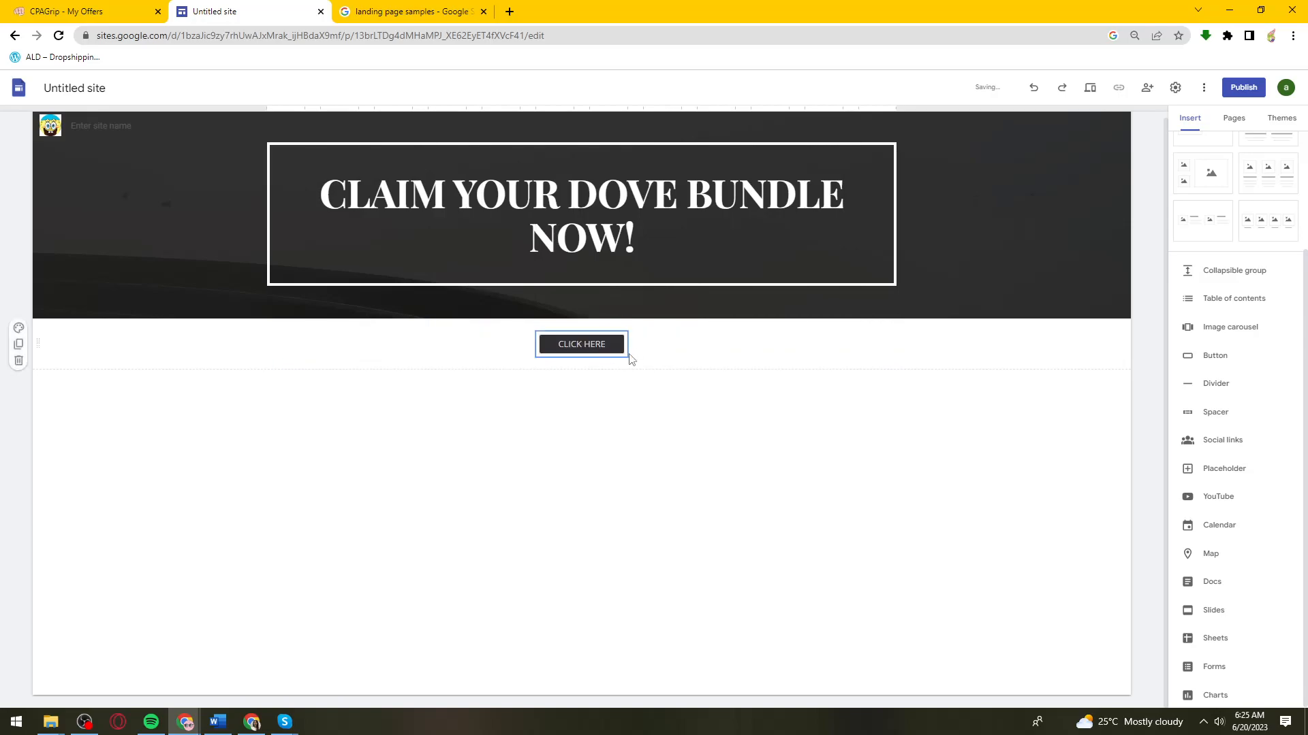
mouse_move(584, 342)
mouse_down()
mouse_move(623, 346)
mouse_move(503, 346)
mouse_move(587, 335)
mouse_up()
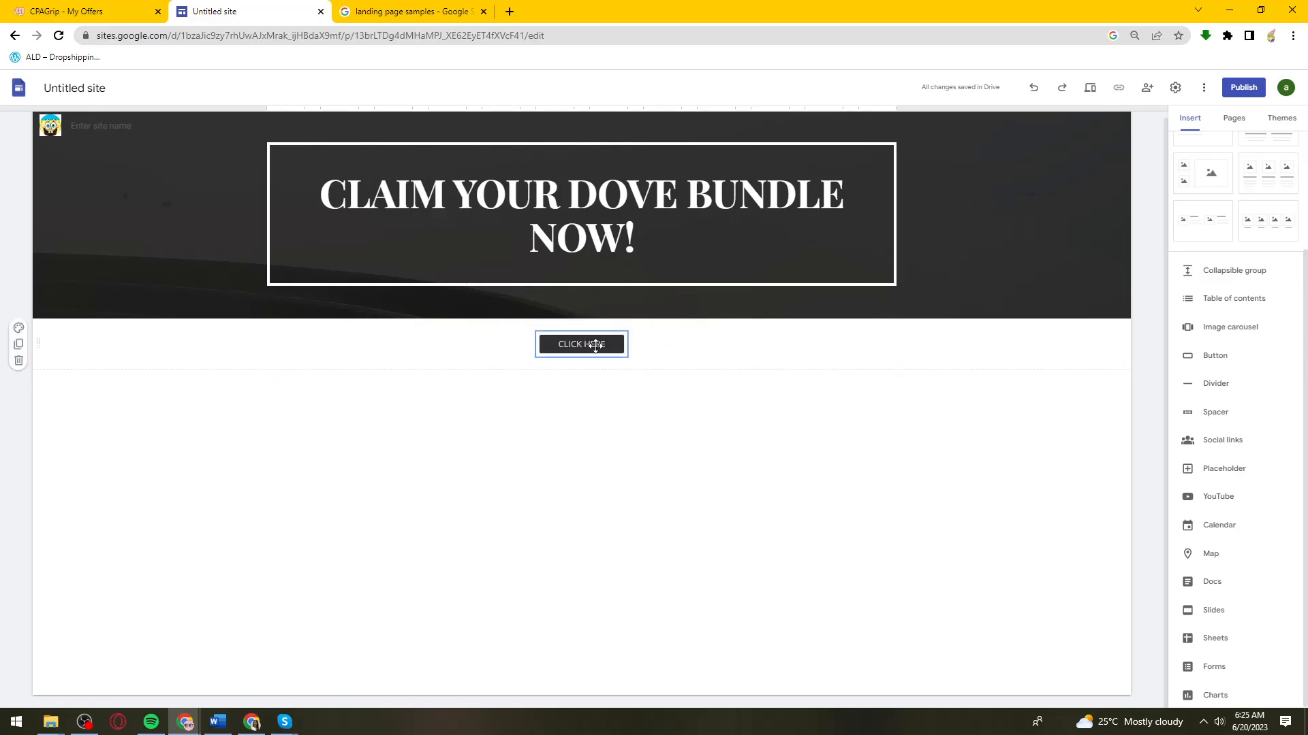
click(60, 7)
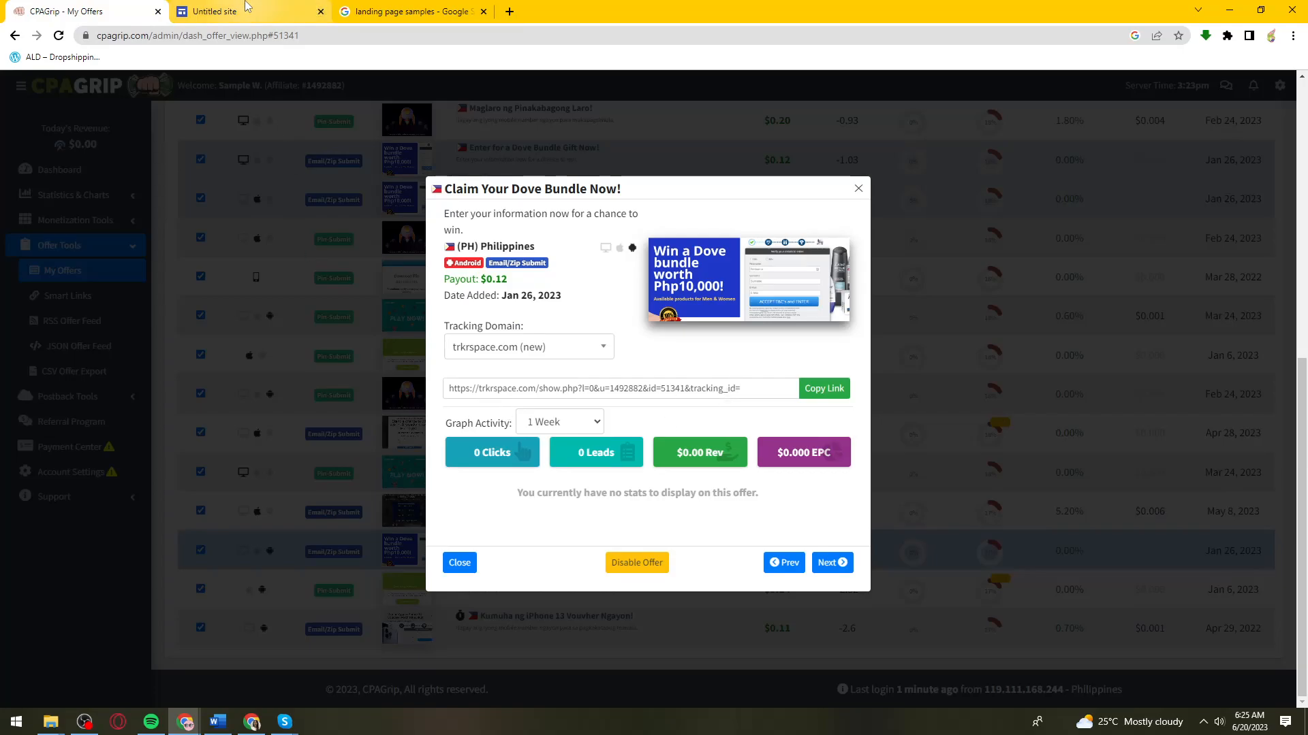
click(214, 12)
click(987, 514)
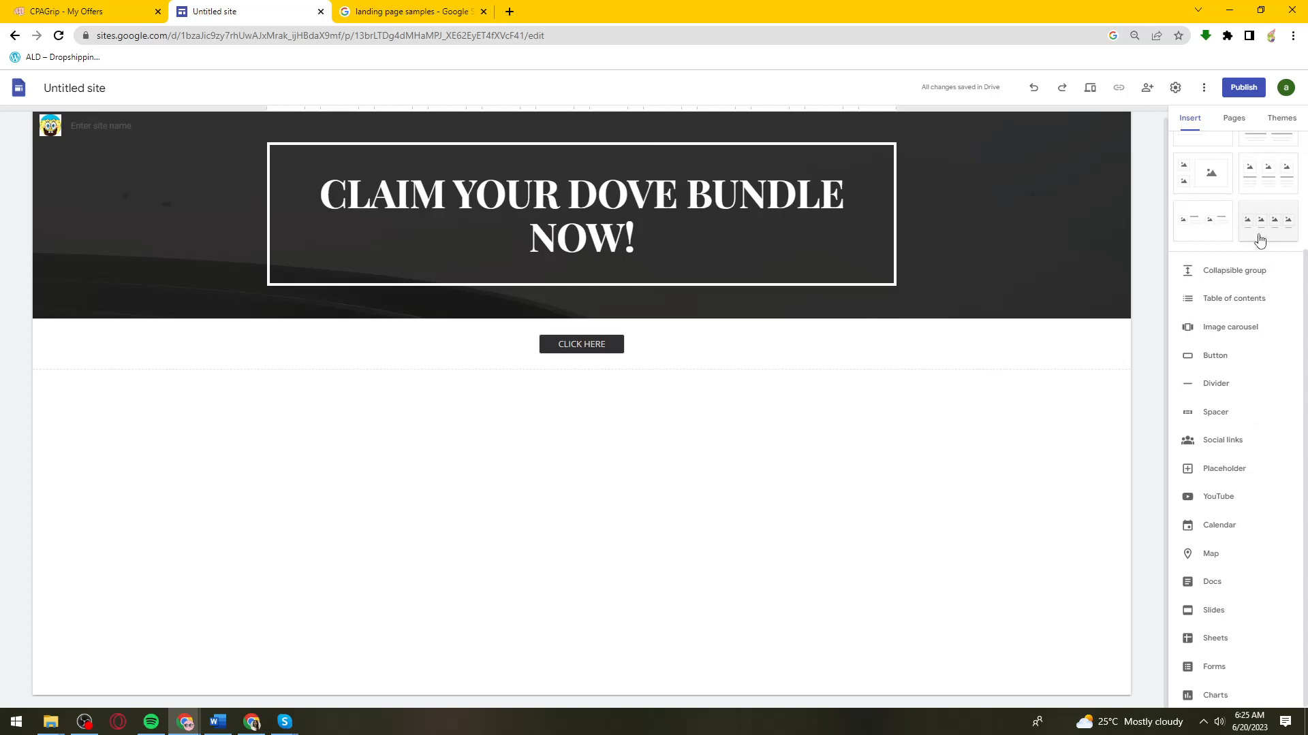
Add a text box below the button with the placeholder text "DESCRIPTION" followed by a row of dots.
scroll(1255, 233, up, 3)
click(1213, 151)
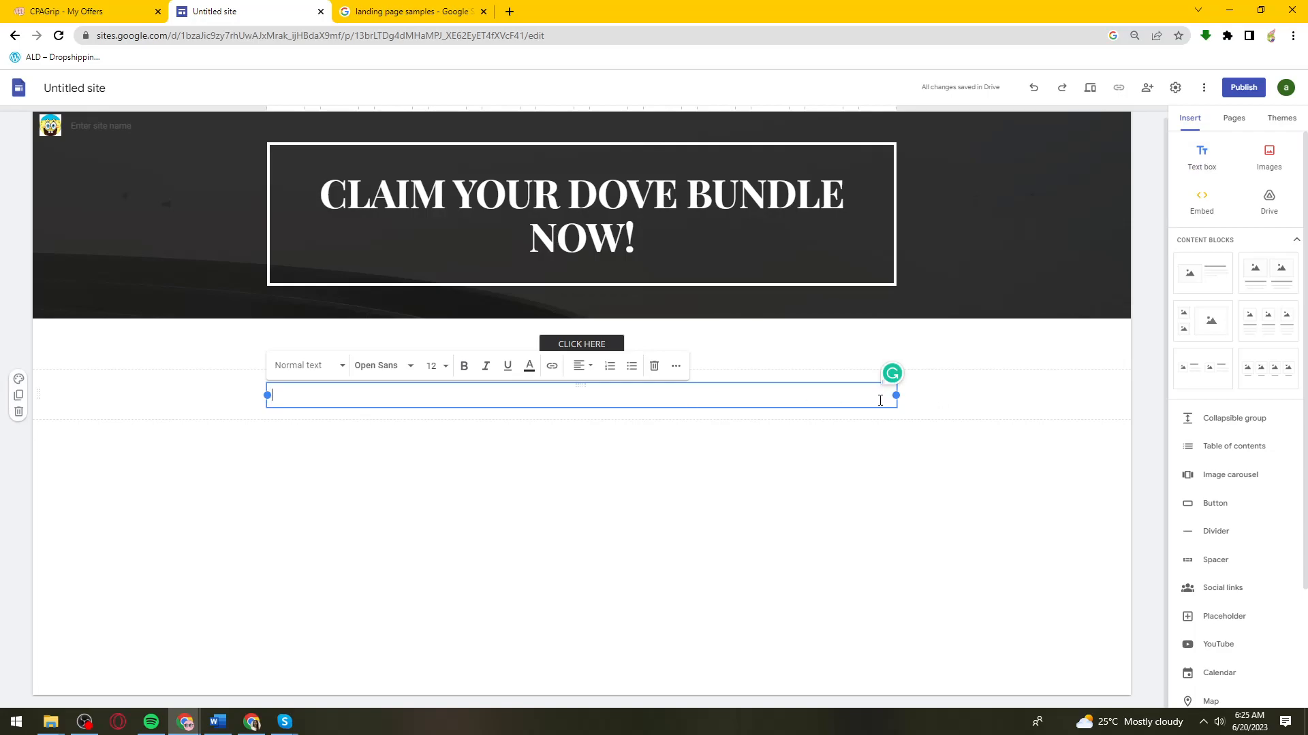
text(Aasfhaiufhkah)
drag(334, 401, 271, 399)
key(BackSpace)
click(383, 450)
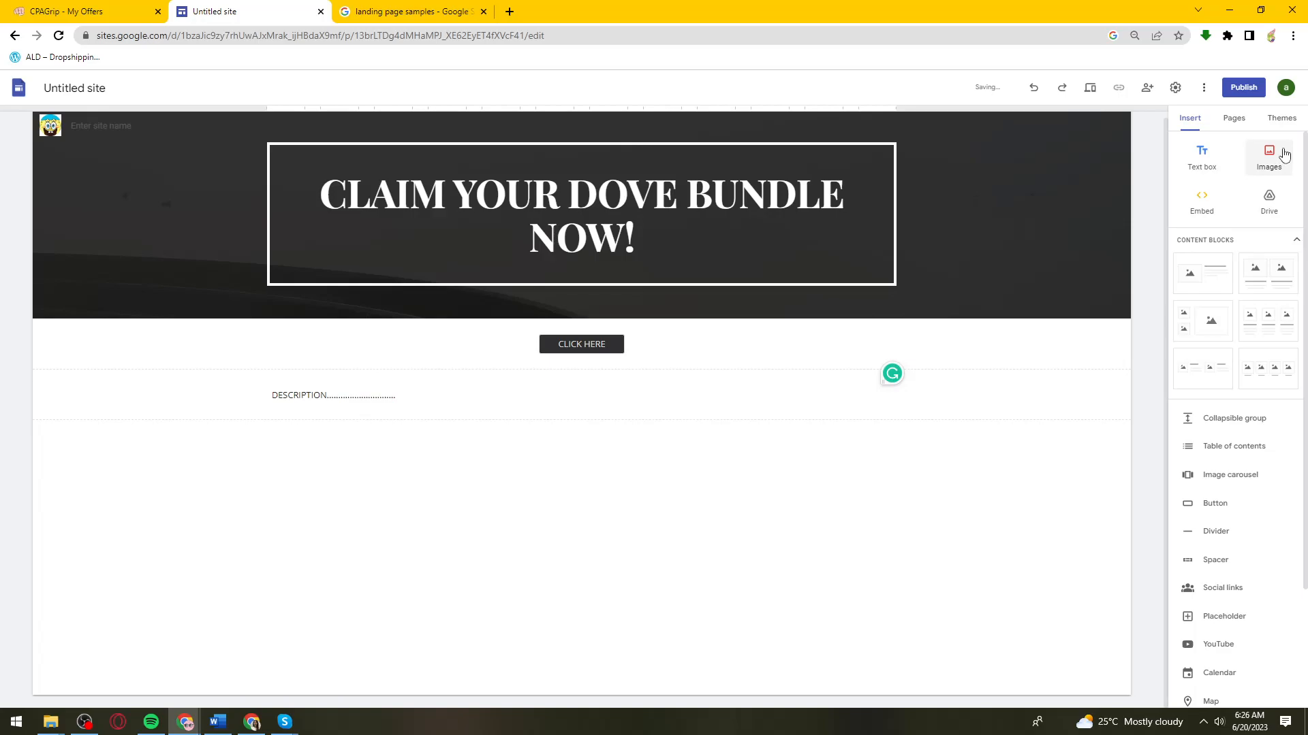
Upload an image from the Downloads folder and center it below the description text.
click(1281, 155)
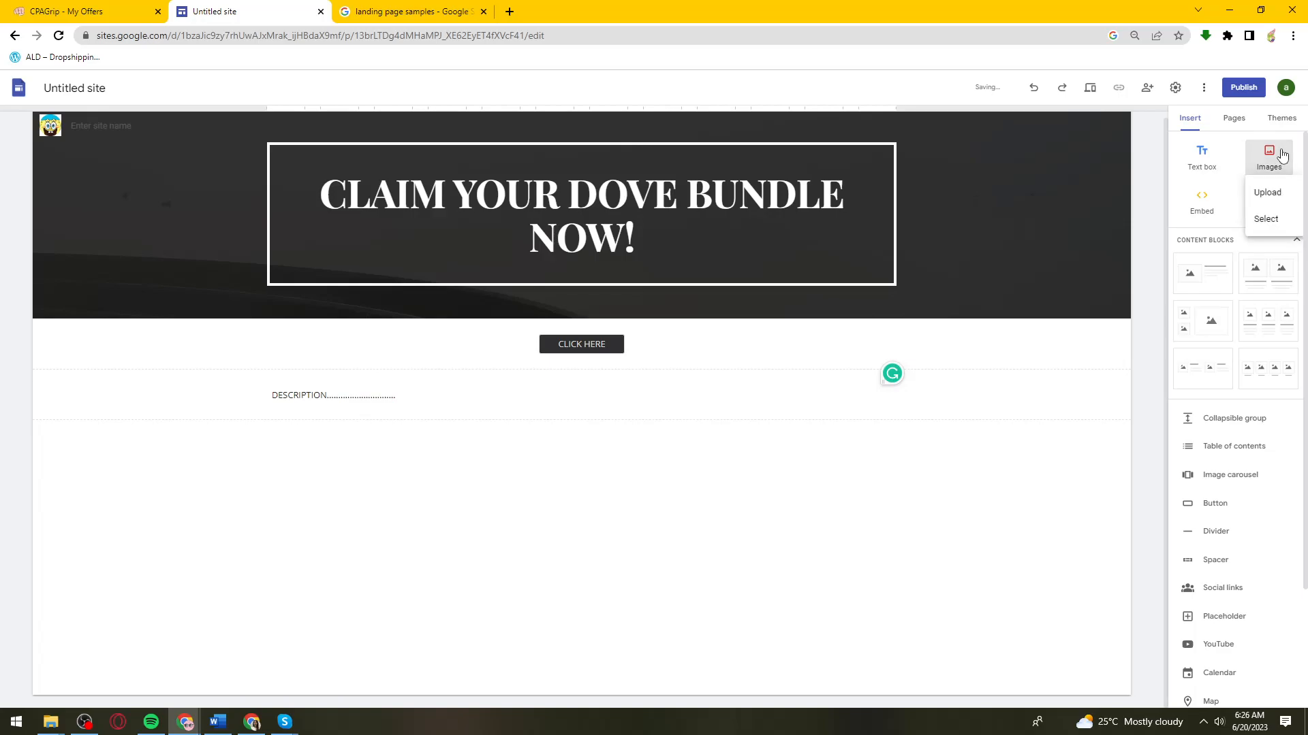
click(1273, 196)
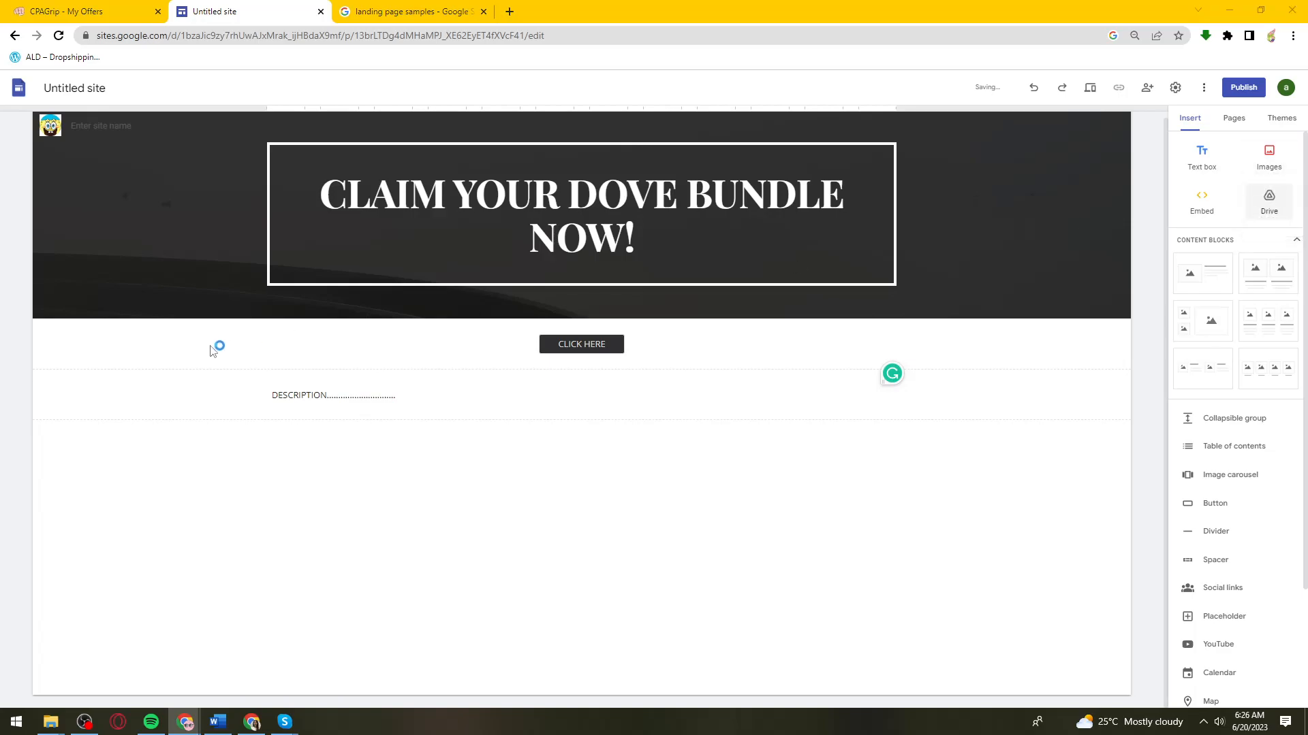
scroll(275, 218, down, 3)
scroll(276, 218, up, 5)
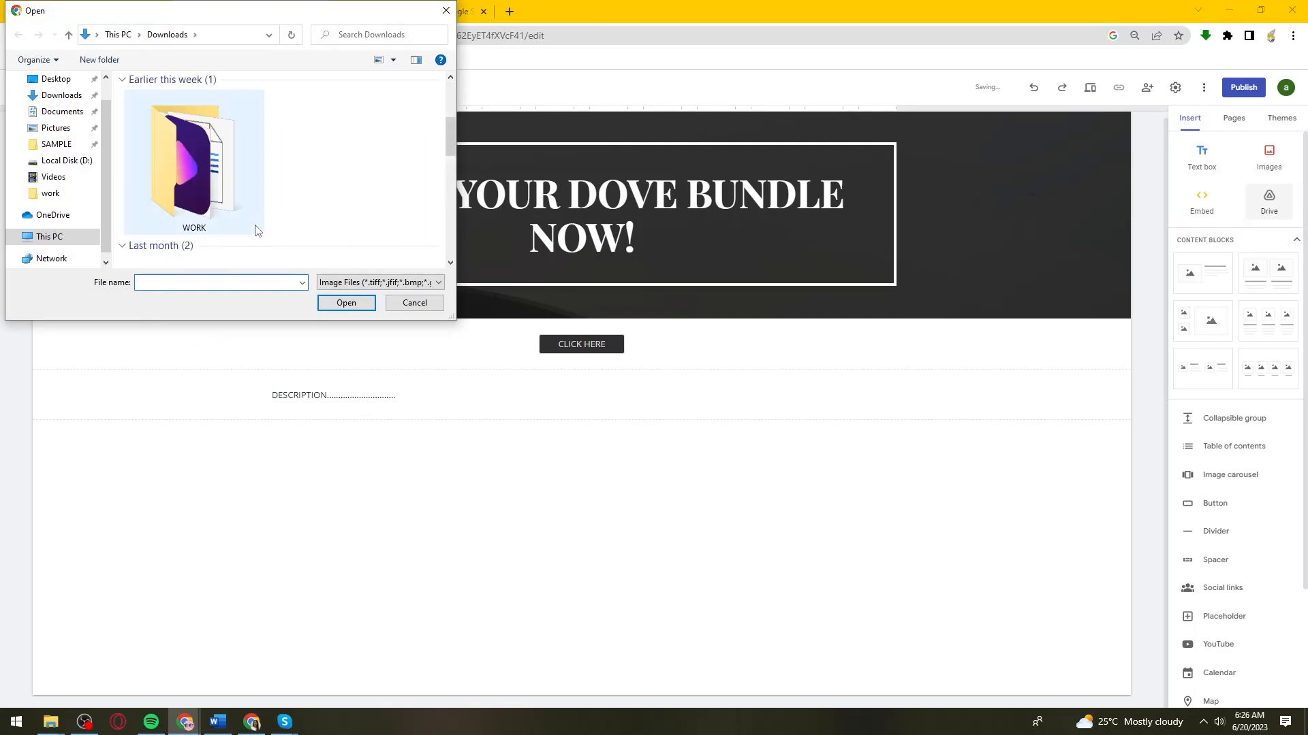
double_click(196, 173)
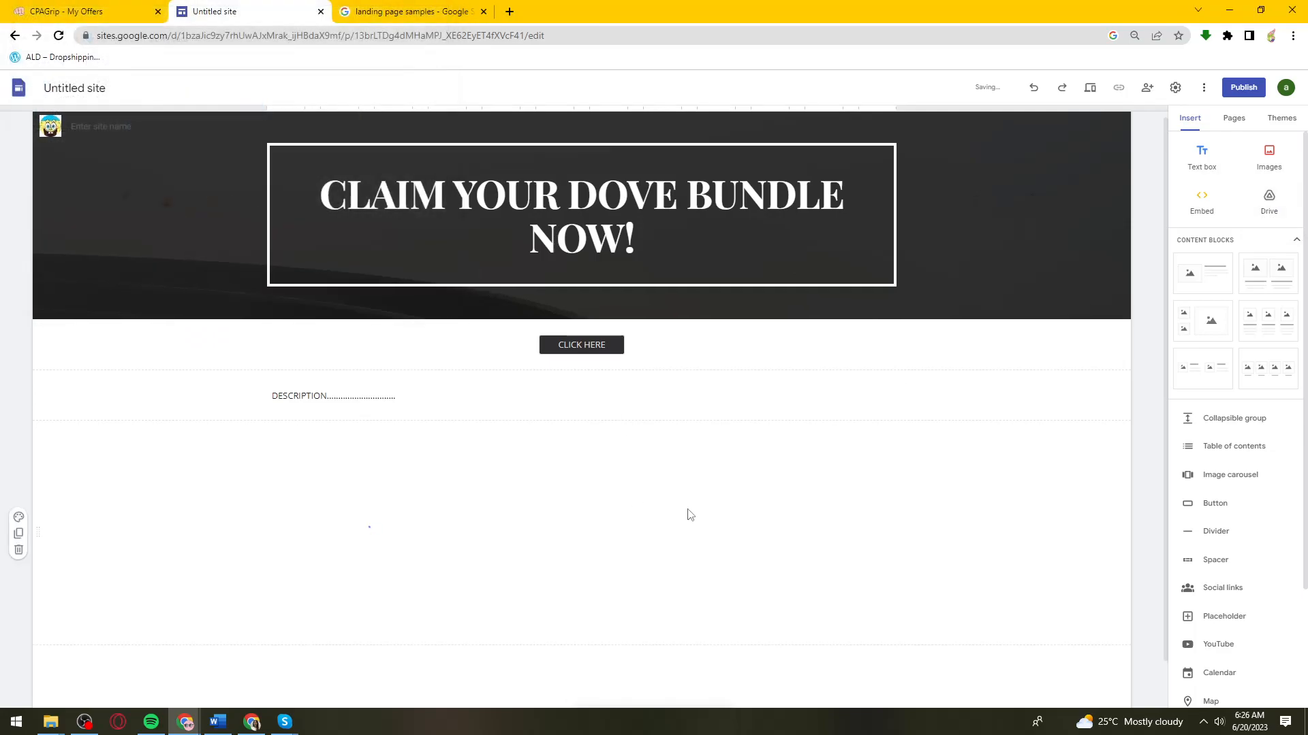
drag(411, 531, 626, 483)
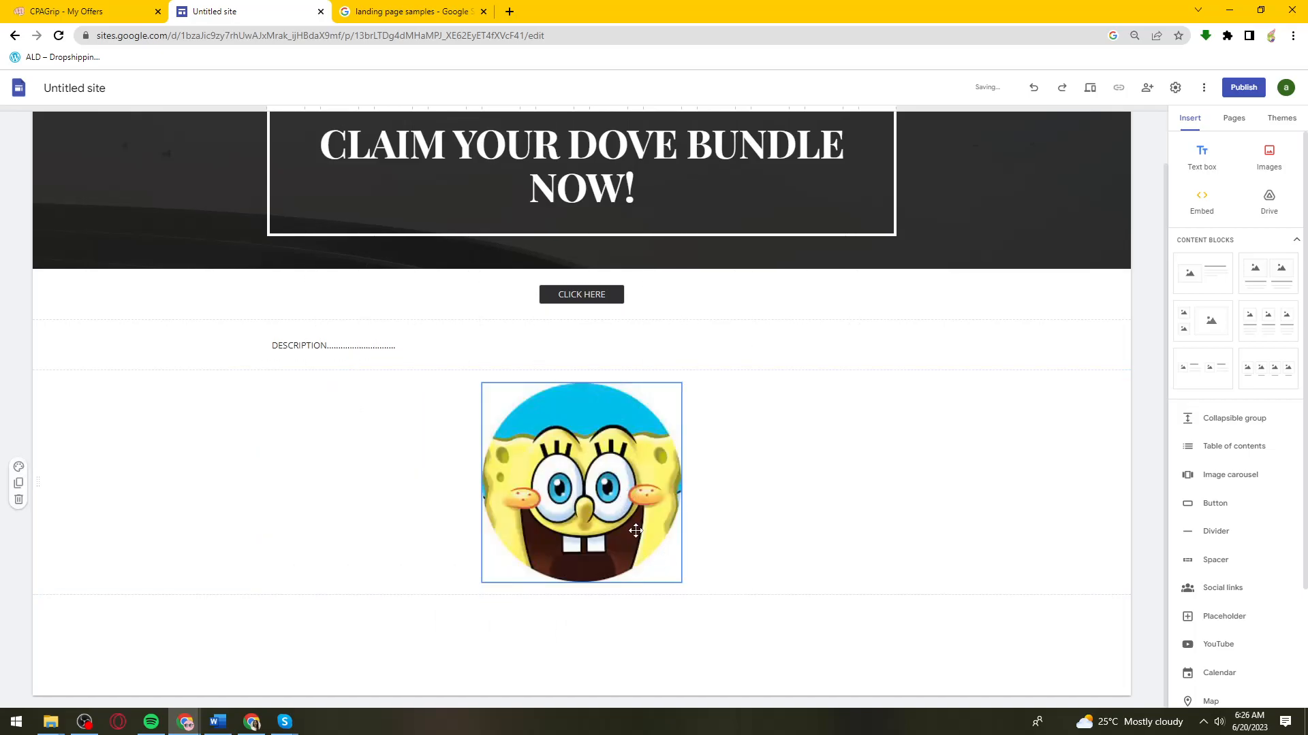
Try resizing and repositioning the uploaded image, and delete it from the page.
drag(683, 583, 864, 625)
drag(677, 517, 547, 454)
drag(606, 491, 553, 442)
click(567, 461)
key(Delete)
Search Google Images for "dove products" and save the Maple Holistics product lineup picture to Downloads as 6-4-300x134.jpg.
click(361, 11)
triple_click(391, 106)
text(DOVE )
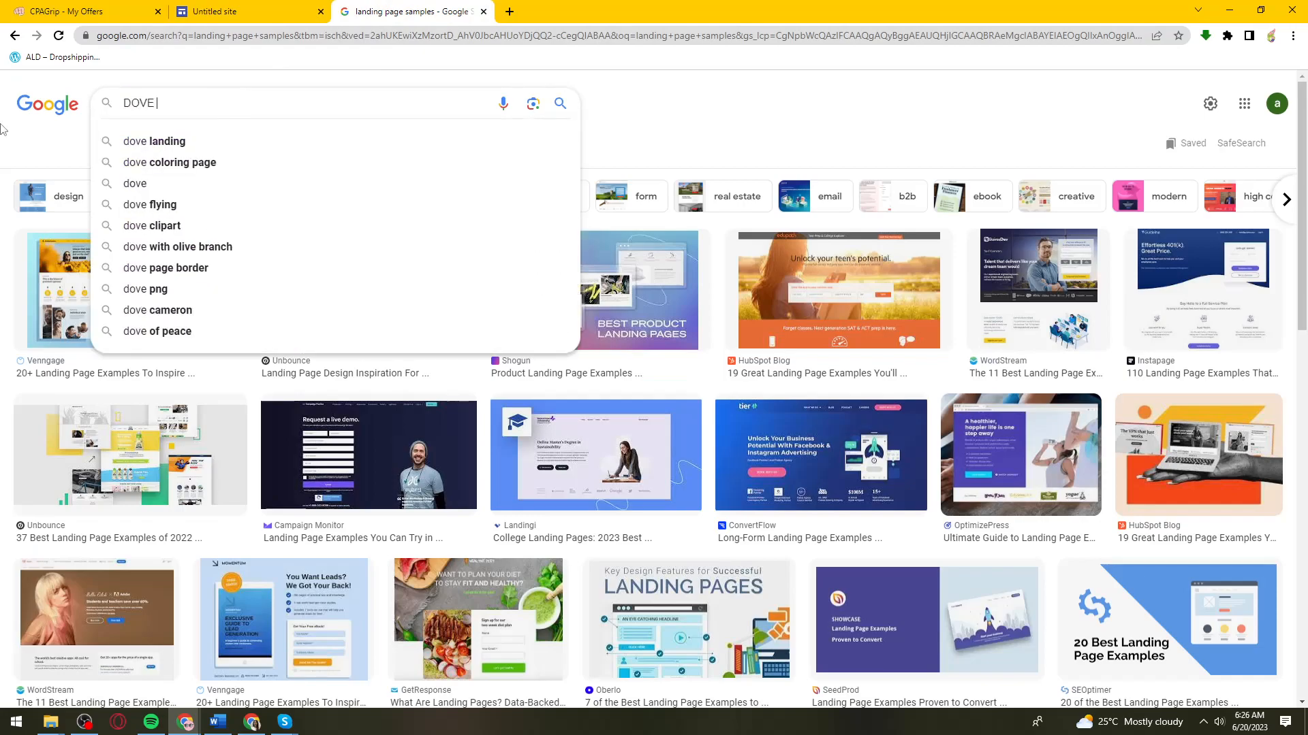
text(pro)
key(Down)
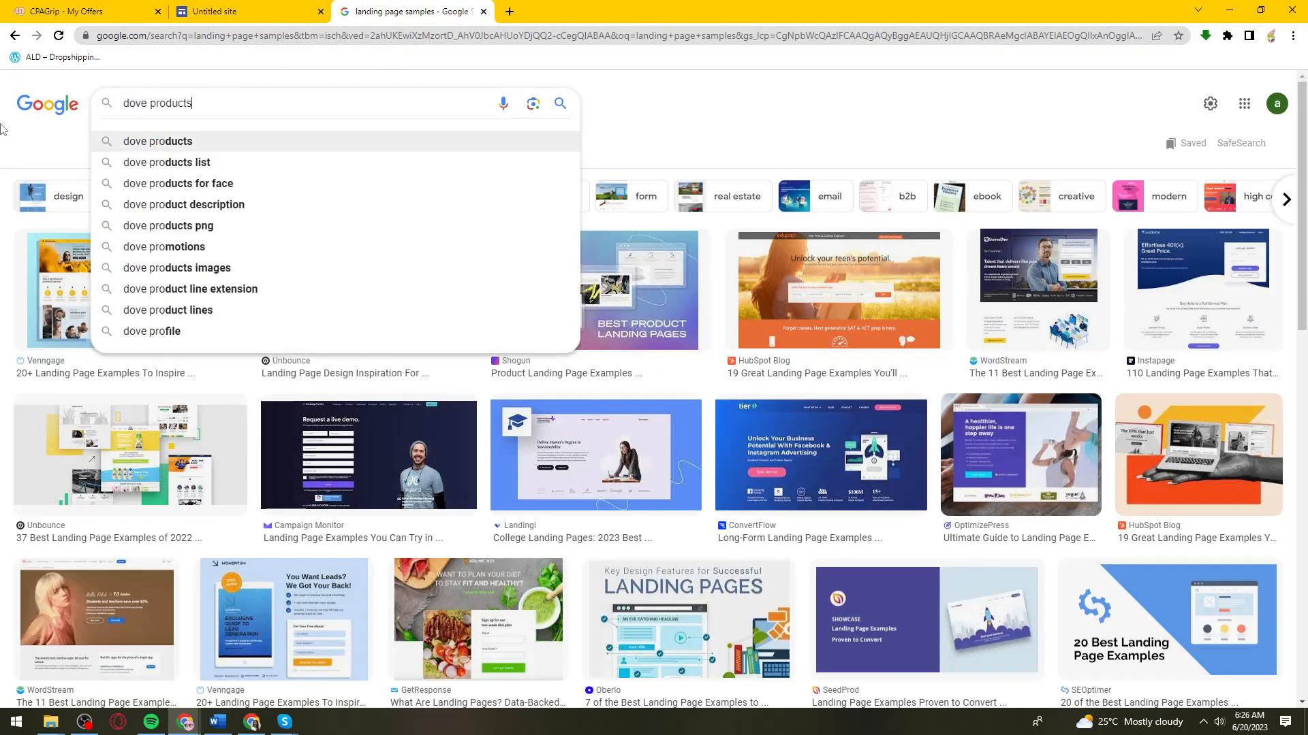
key(Return)
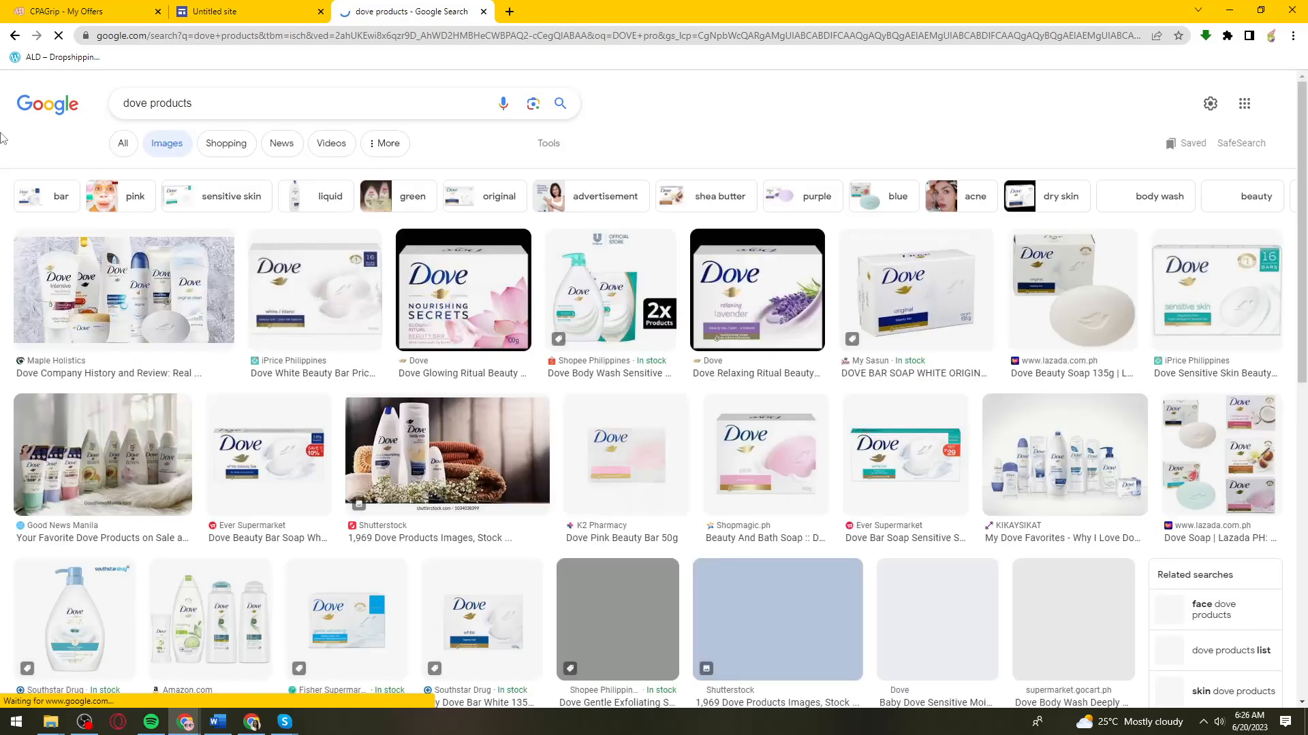
click(167, 301)
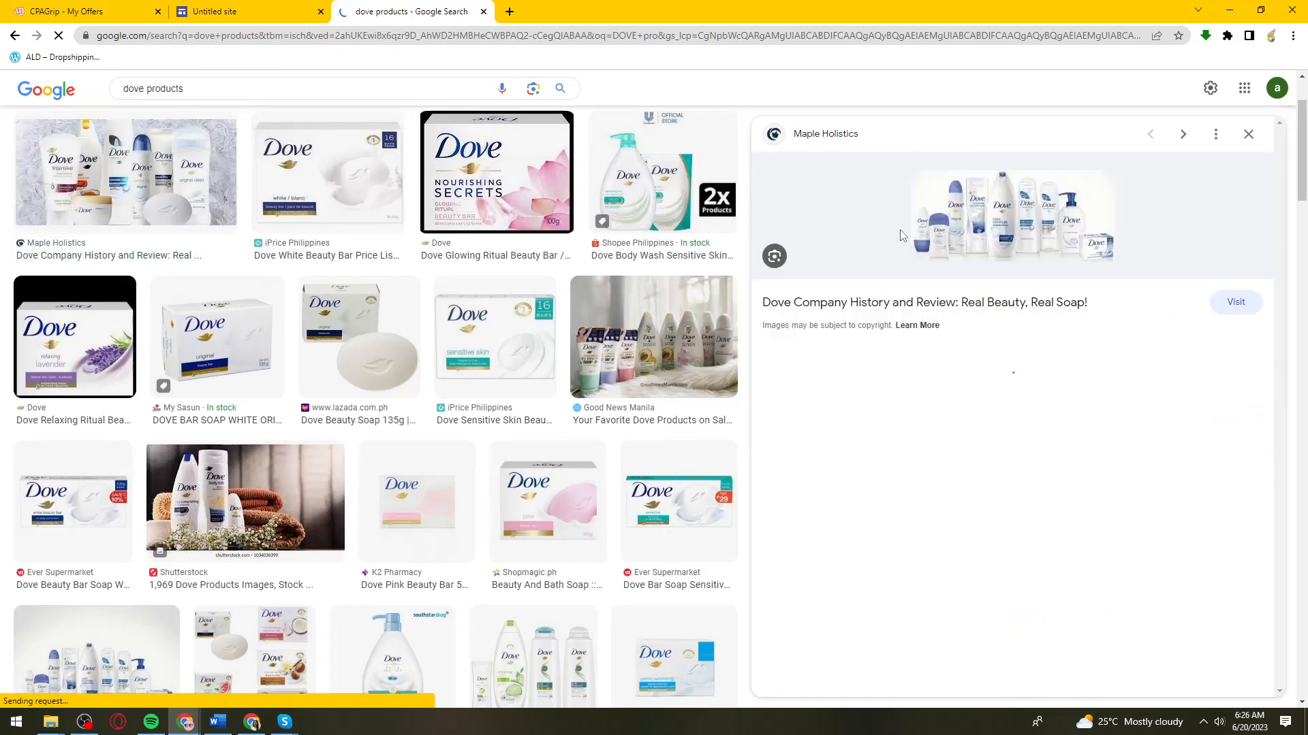
right_click(1035, 214)
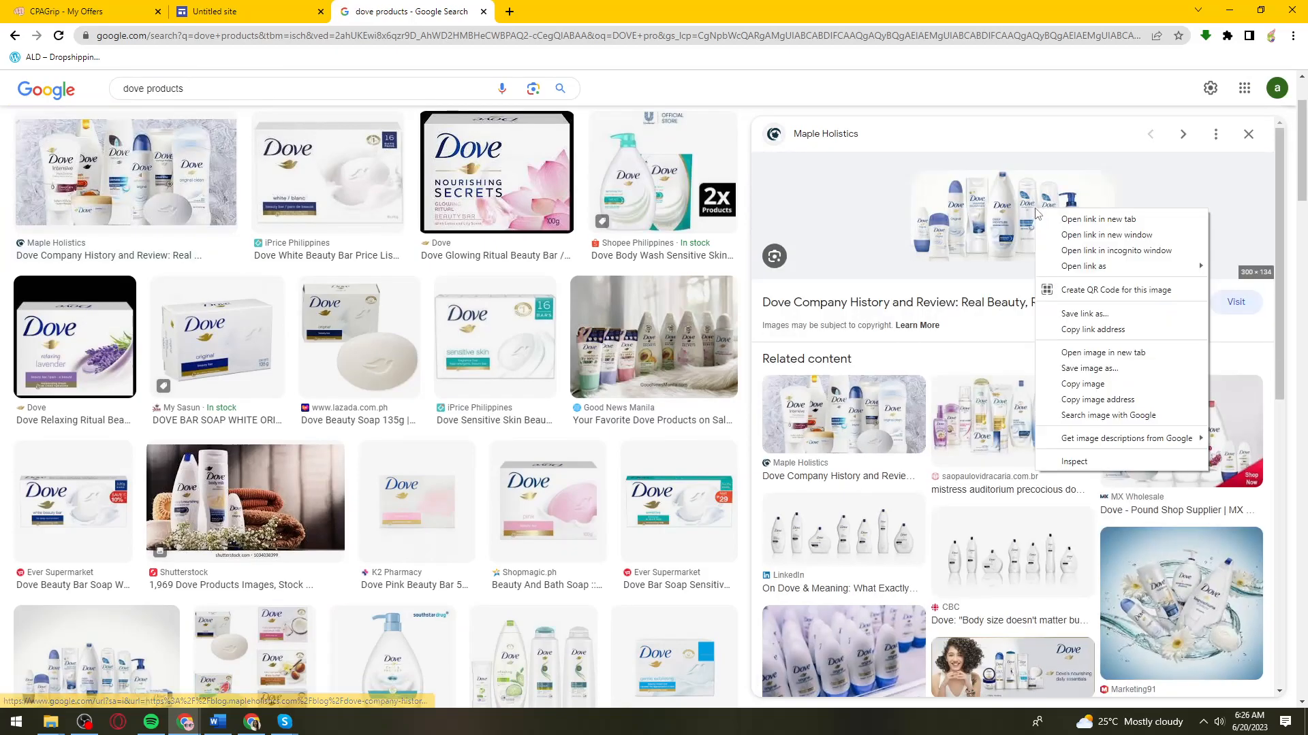
click(1147, 374)
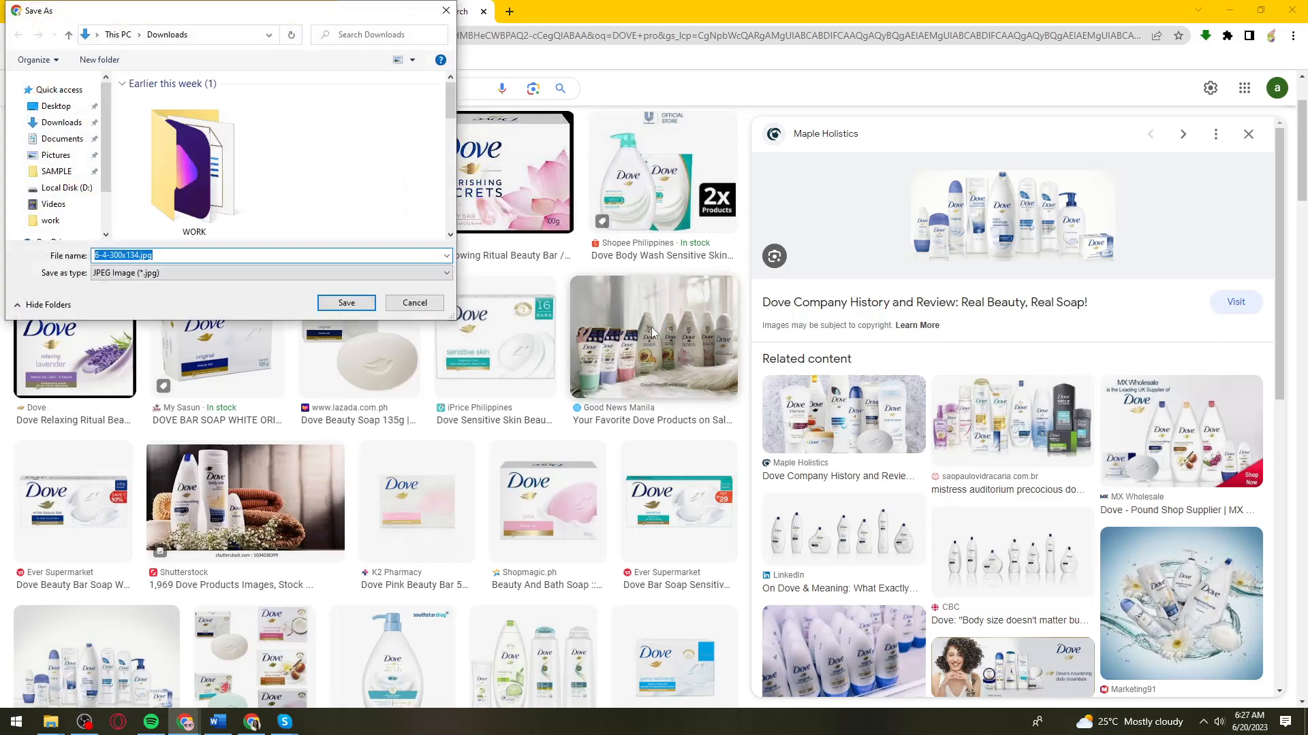
click(345, 303)
Return to the site editor and upload the saved Dove products picture as the header background image.
click(182, 5)
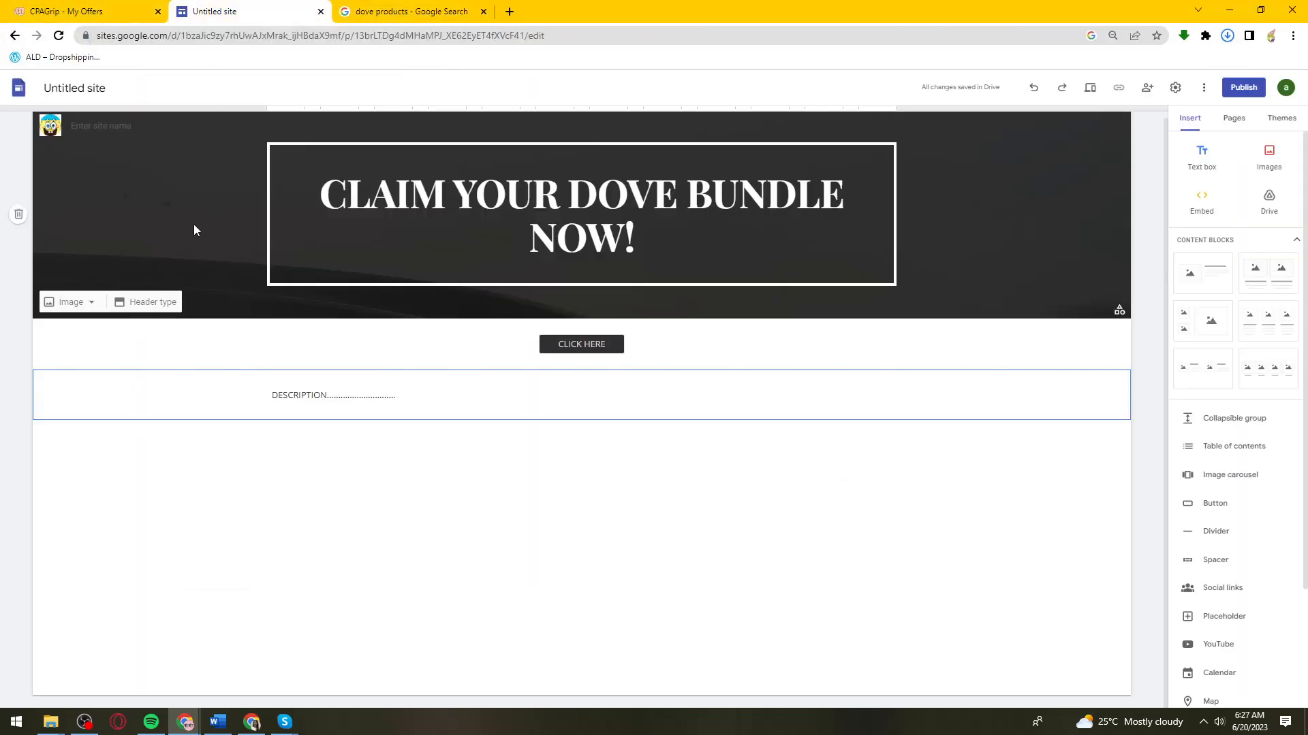
click(71, 302)
click(89, 335)
double_click(173, 185)
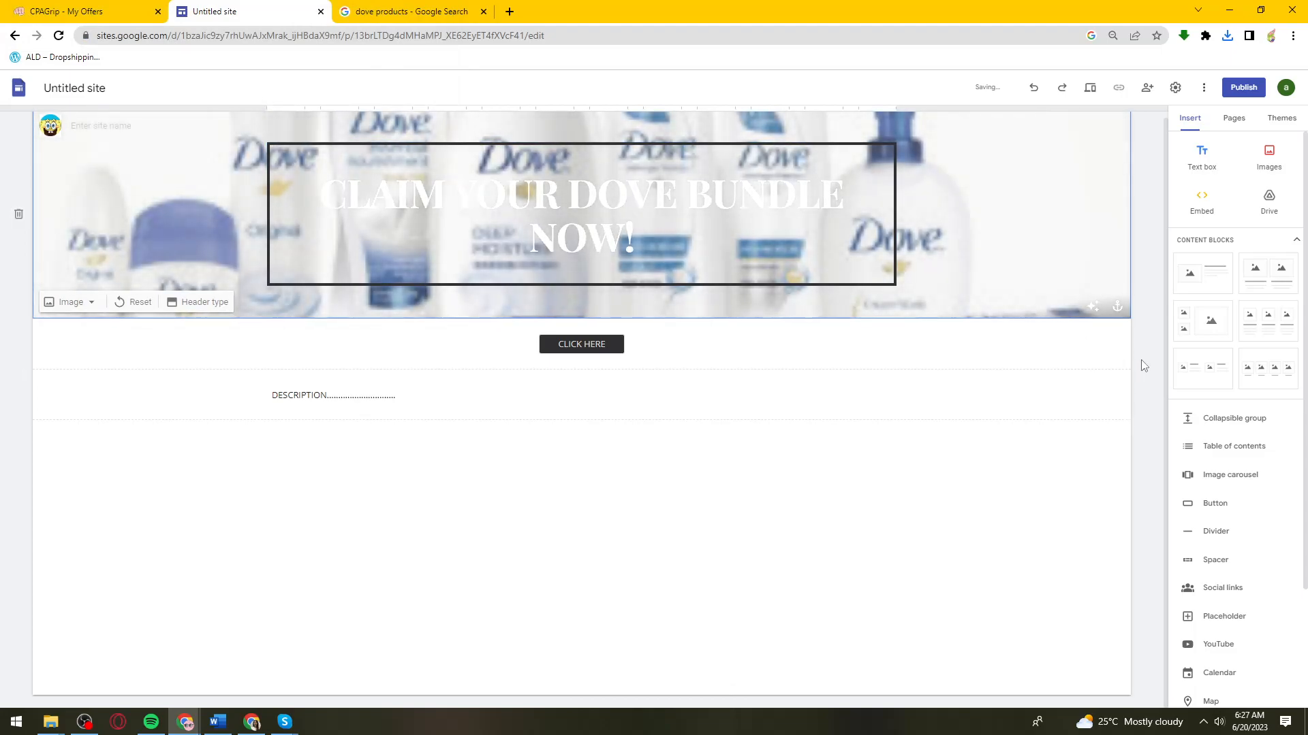
Change the text color of the header headline "CLAIM YOUR DOVE BUNDLE NOW!" to black.
click(603, 204)
drag(625, 242, 318, 204)
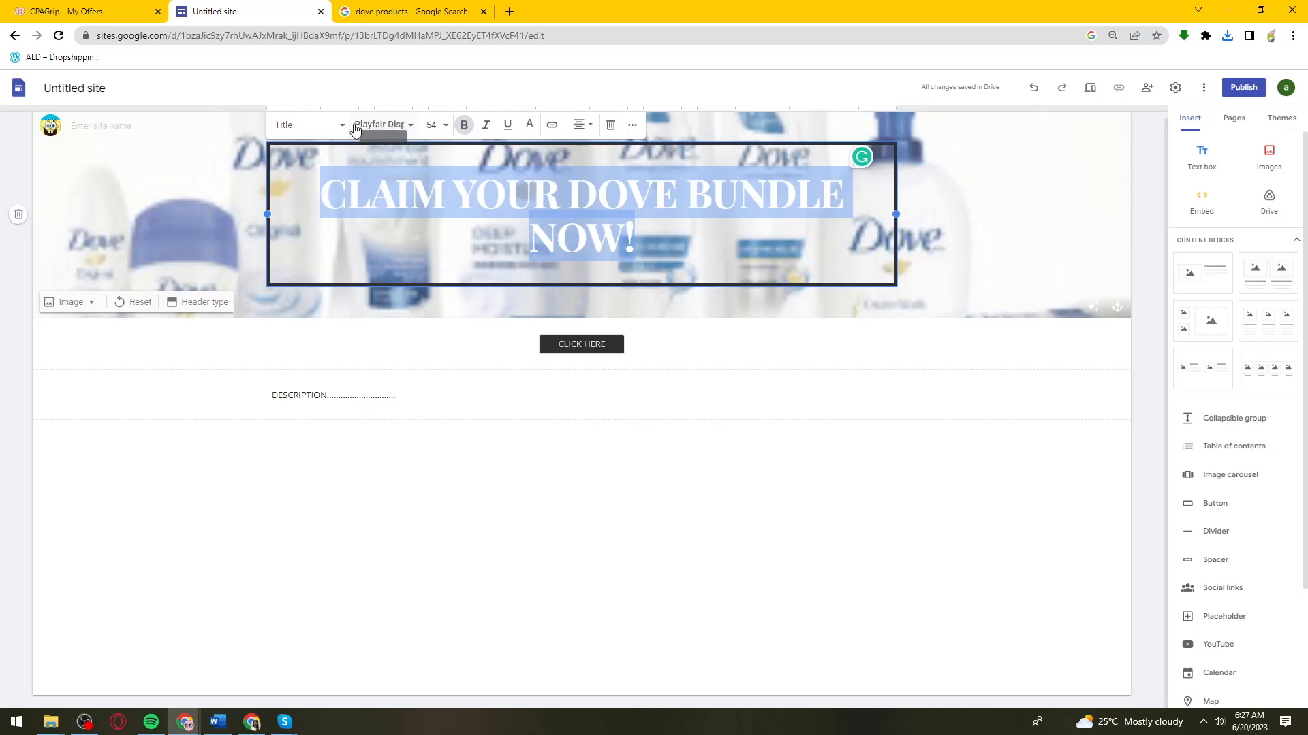
click(532, 129)
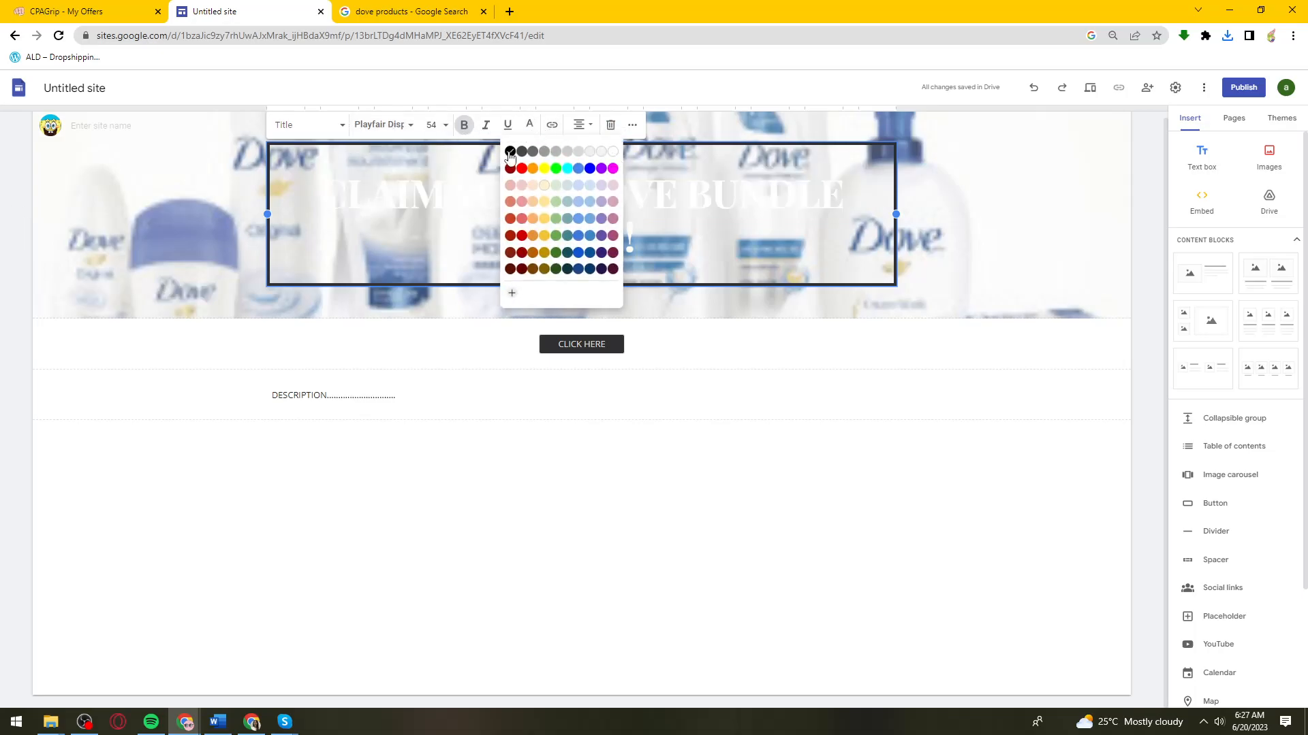
click(510, 152)
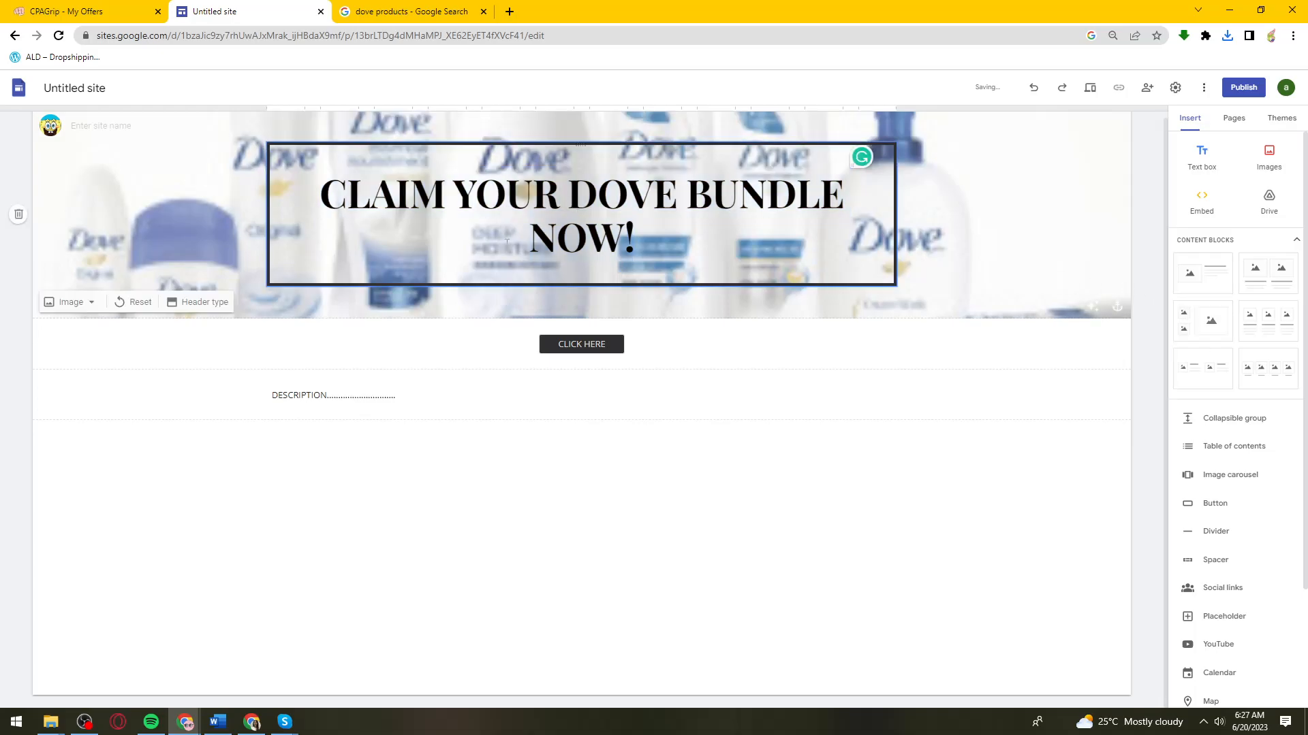
click(555, 240)
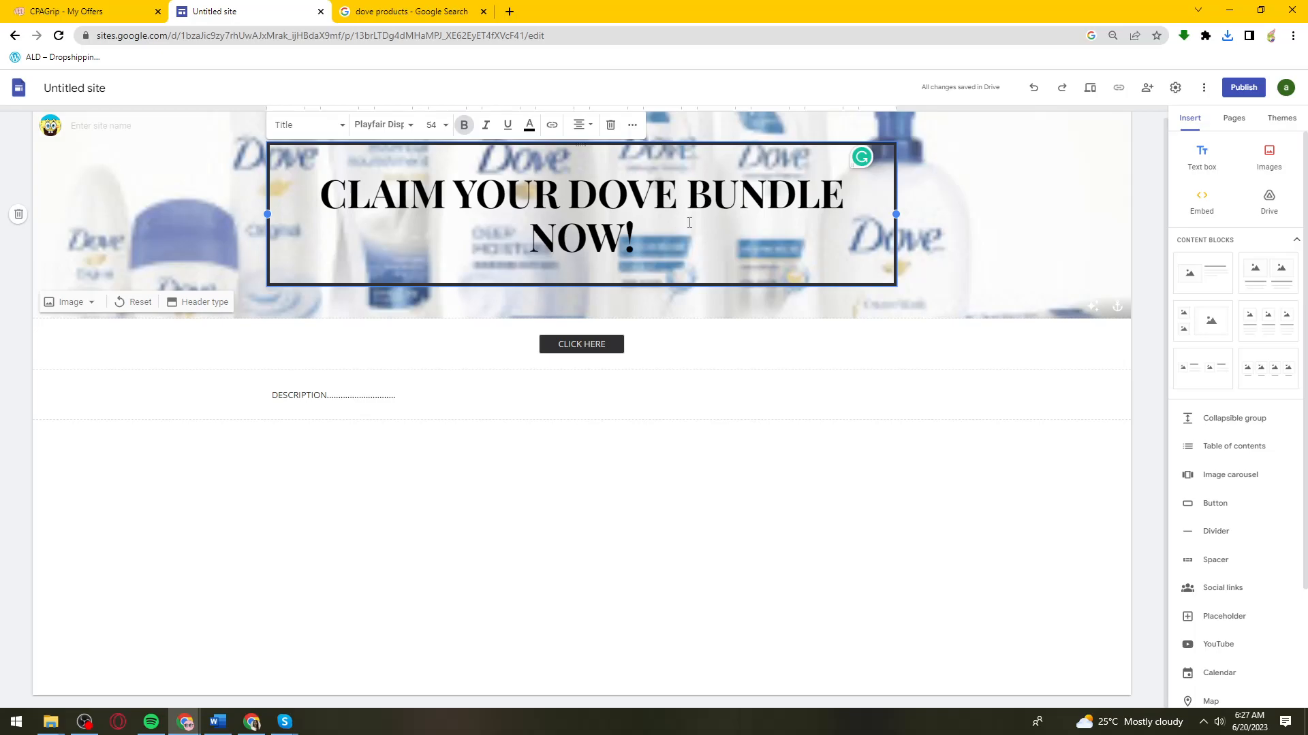
Try white as the headline's text color and undo the change.
drag(635, 238, 319, 194)
click(527, 126)
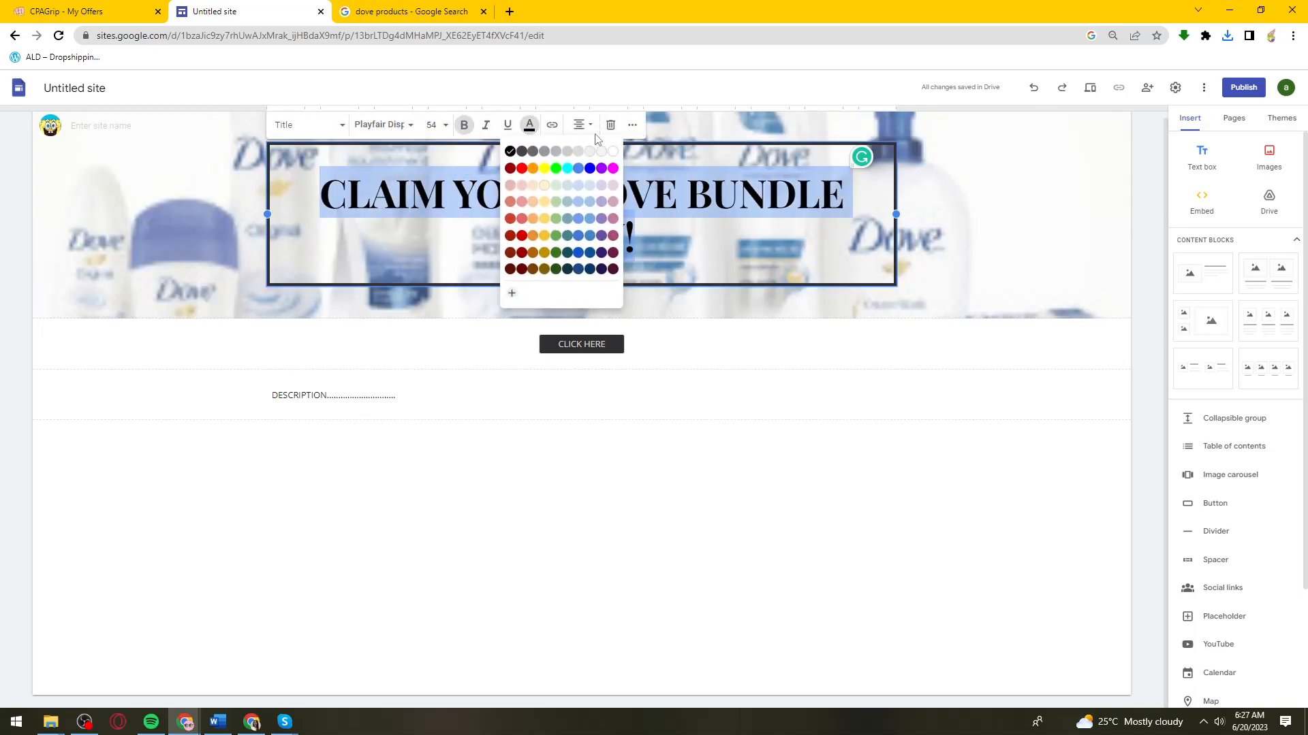
click(609, 151)
drag(635, 246, 313, 199)
key(ctrl+x)
key(ctrl+z)
key(ctrl+z)
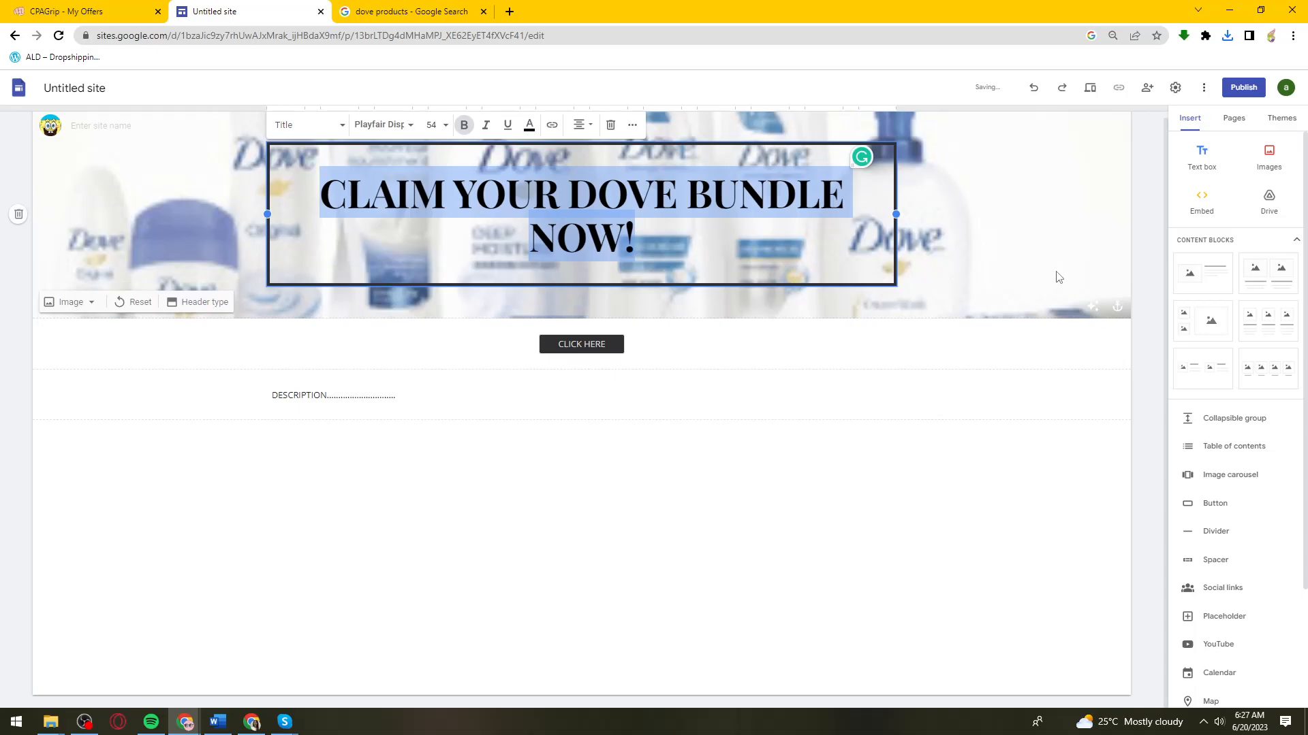
Try the Title only, Banner and Large banner header types, and set the header type to Cover.
click(1101, 283)
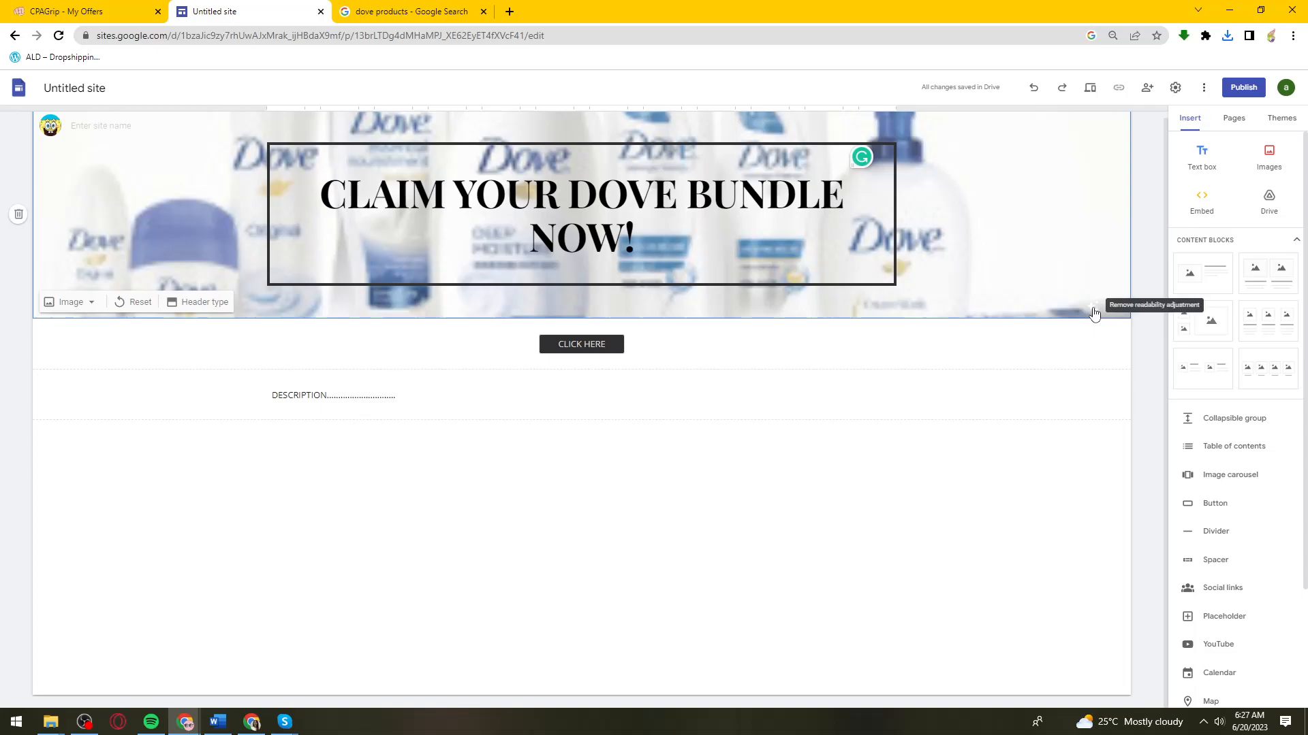
click(220, 304)
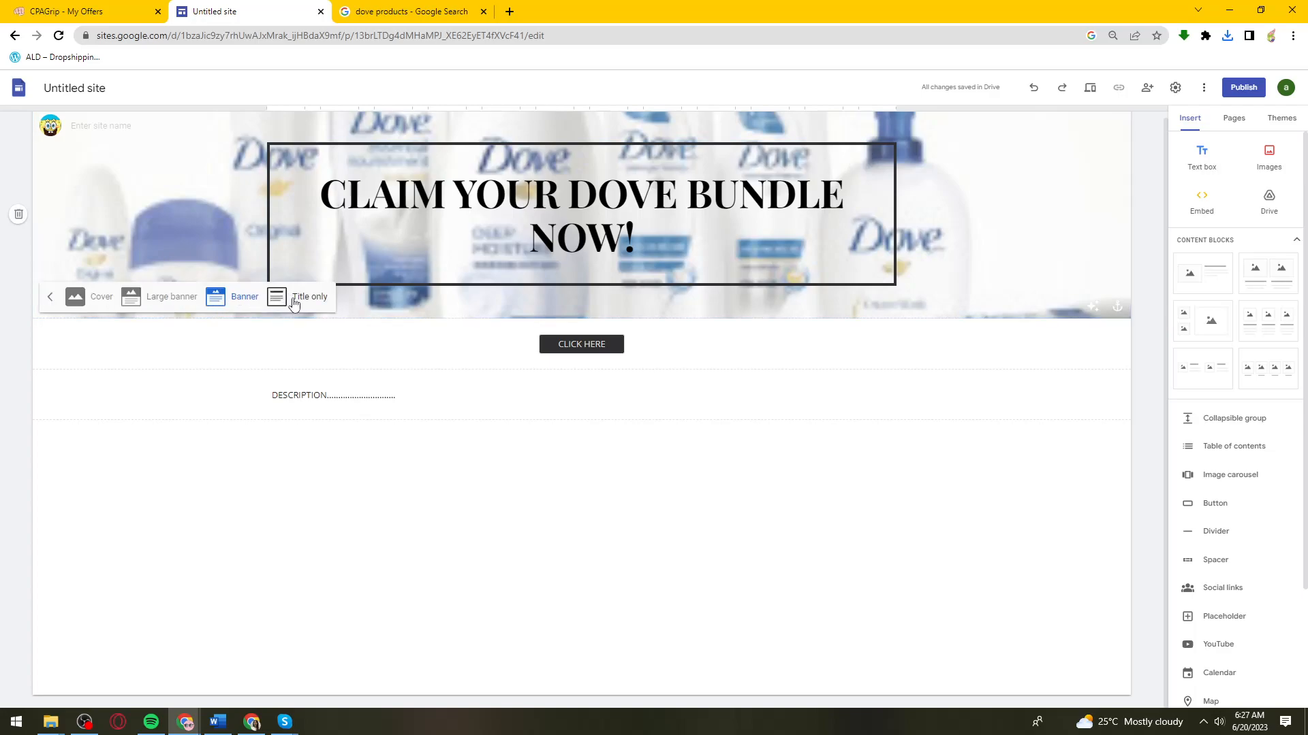
click(294, 304)
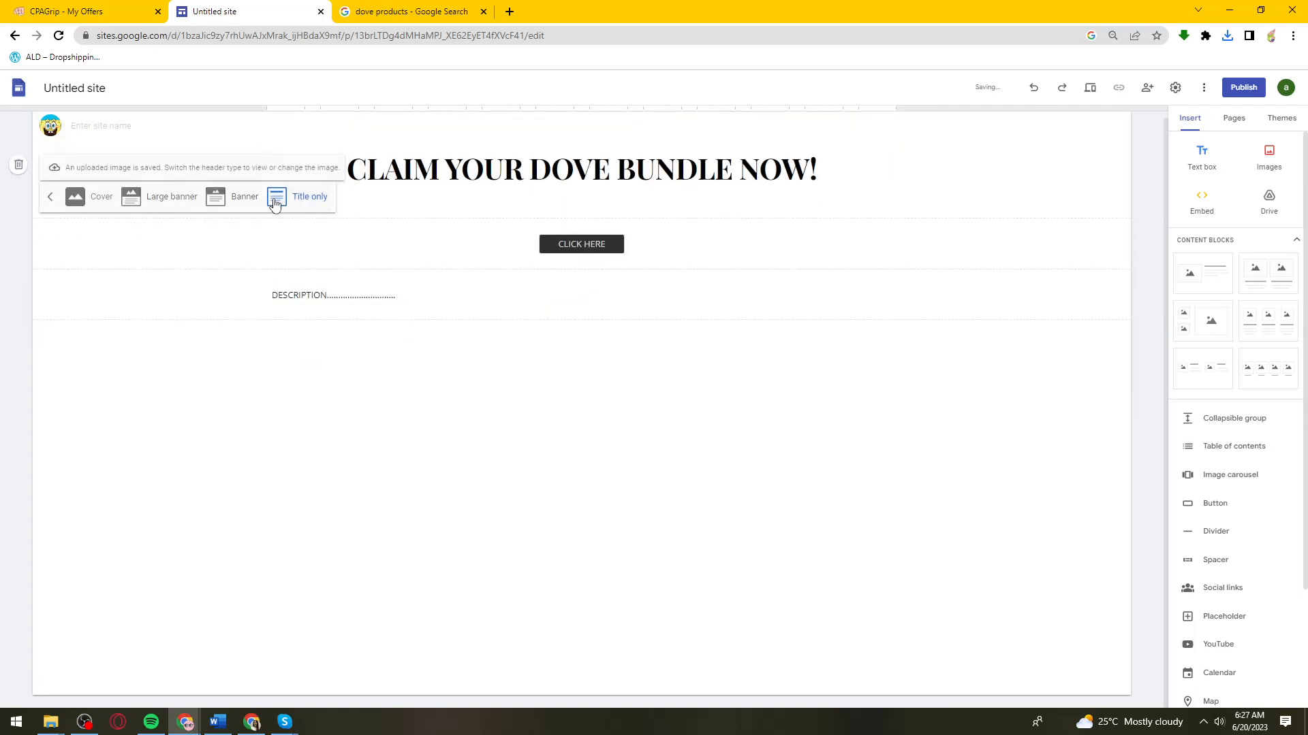
click(226, 199)
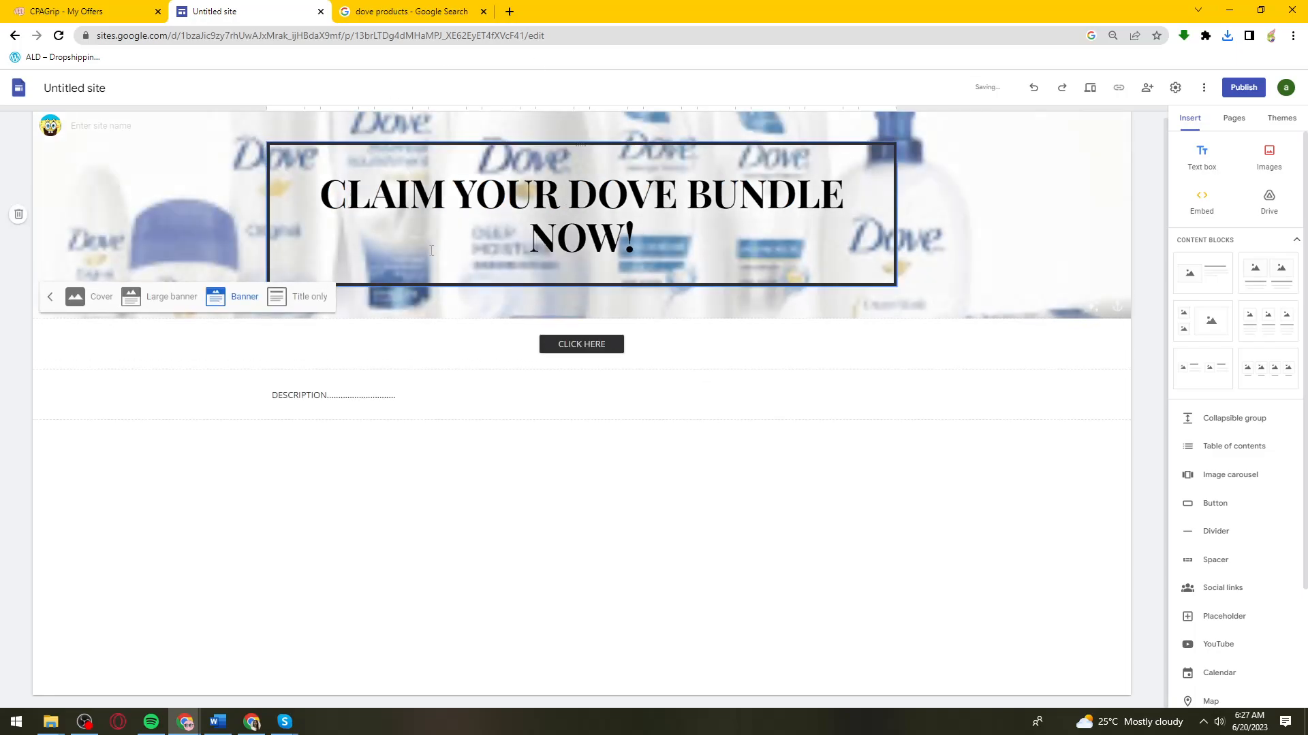
click(157, 303)
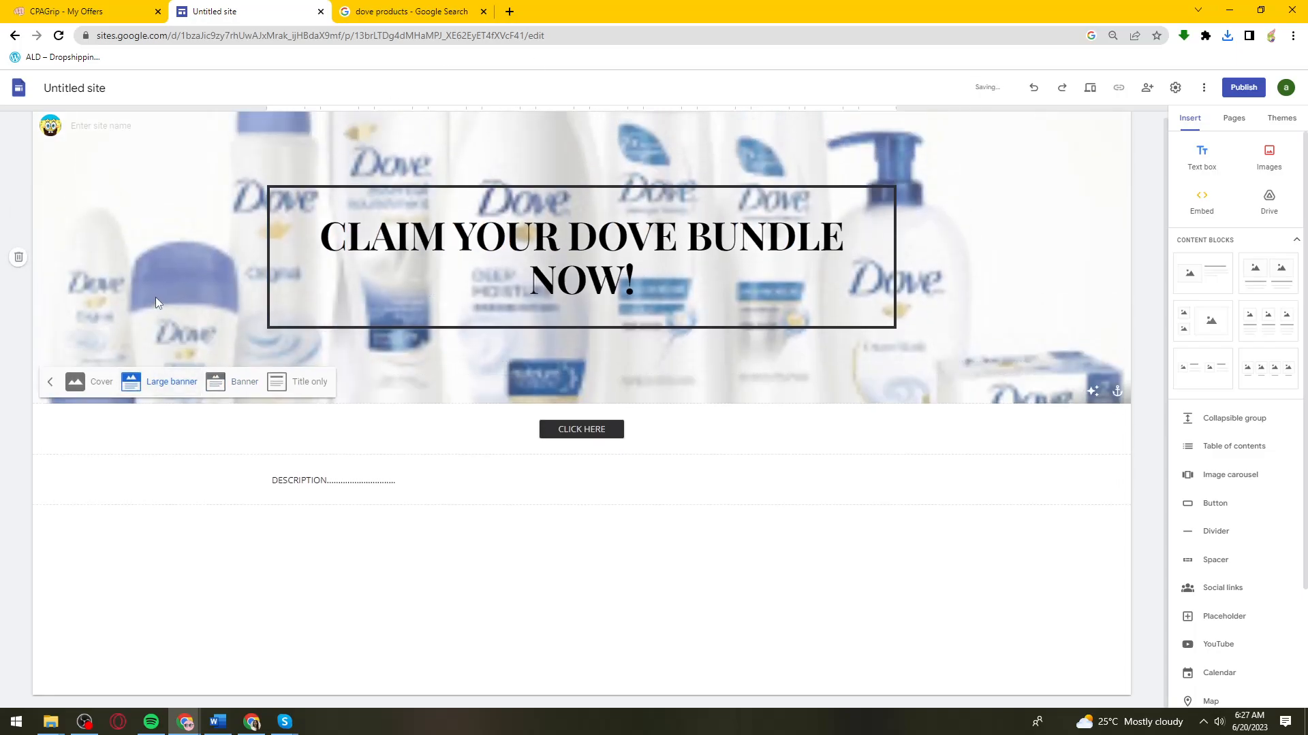
click(91, 383)
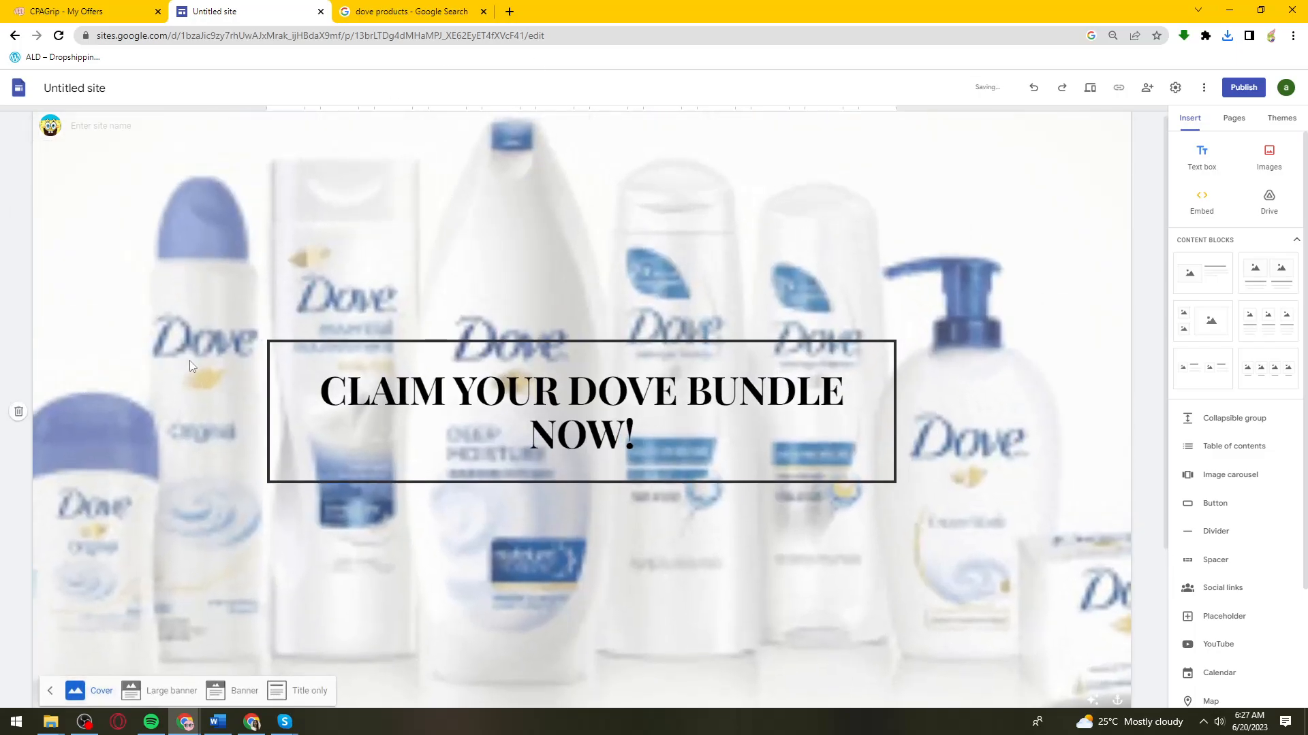
scroll(538, 333, down, 3)
scroll(585, 422, up, 3)
scroll(595, 387, down, 3)
scroll(595, 387, up, 3)
scroll(484, 211, down, 2)
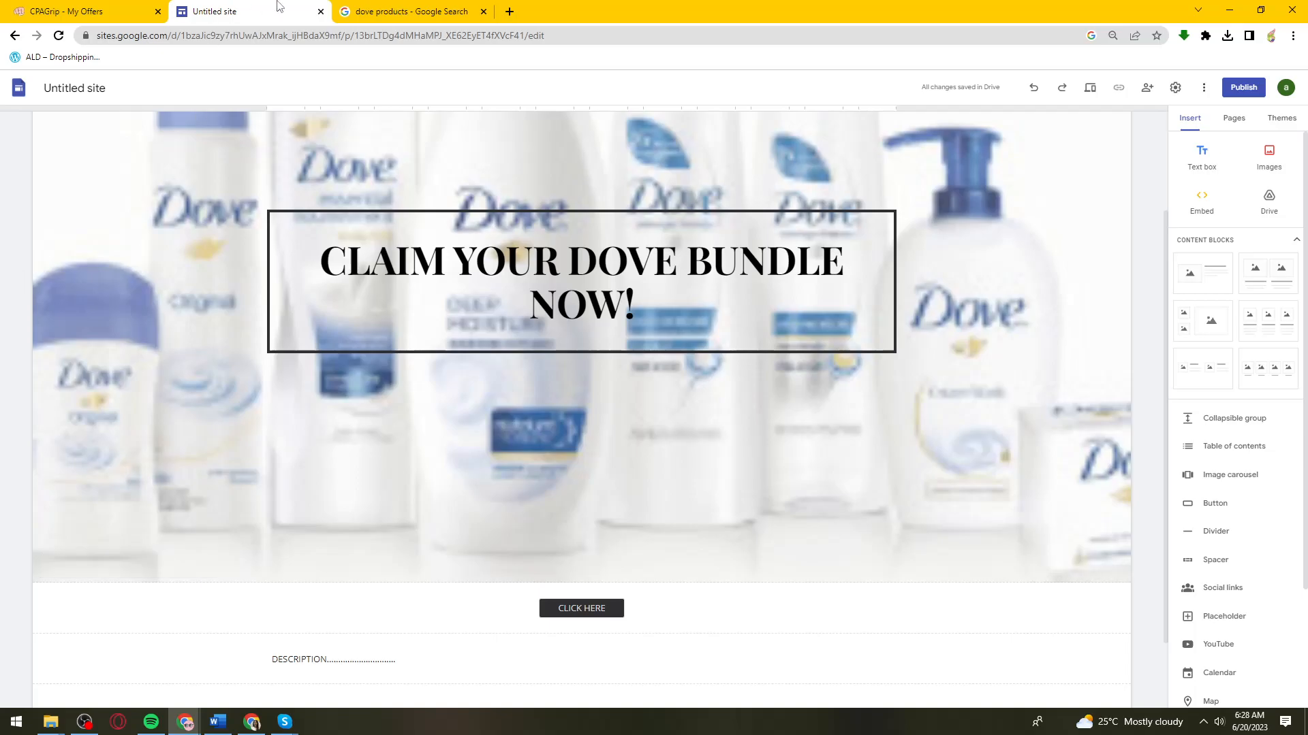
Switch to the Google image results and run a new image search for "dove products bundle".
click(444, 14)
scroll(884, 381, down, 3)
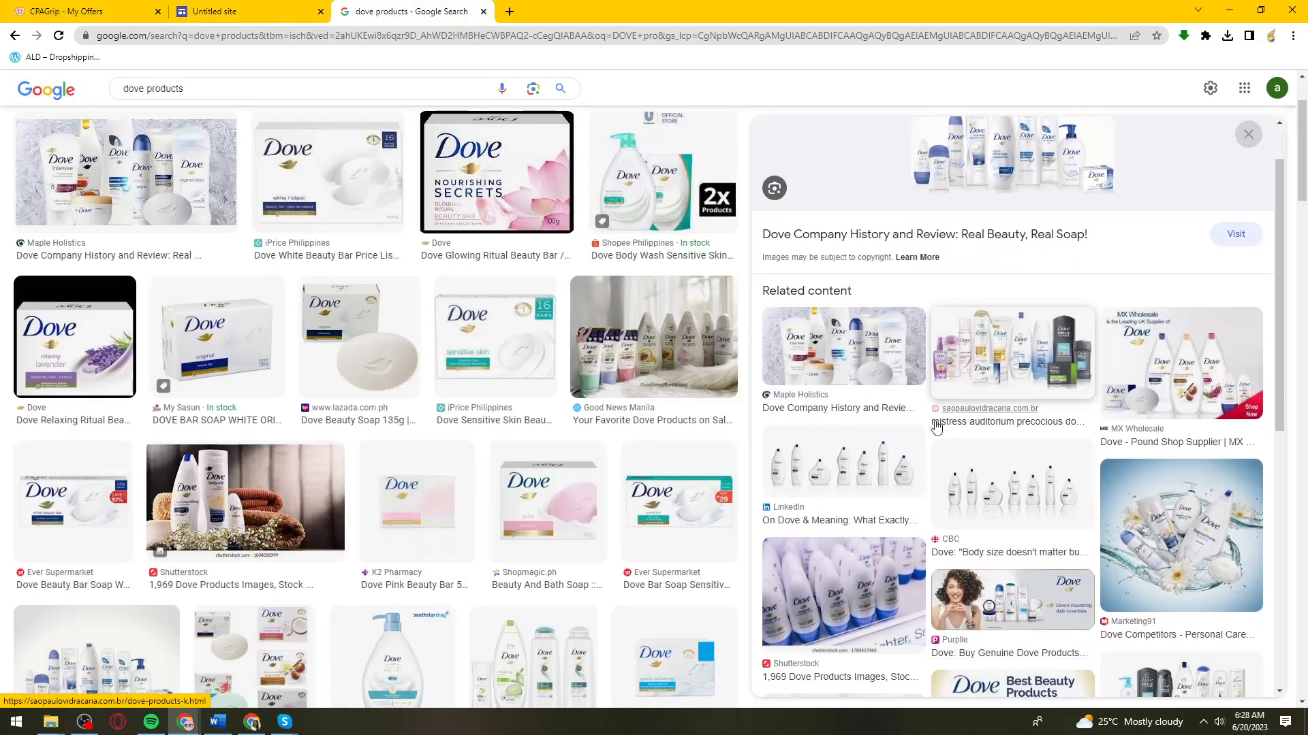
scroll(1153, 427, down, 4)
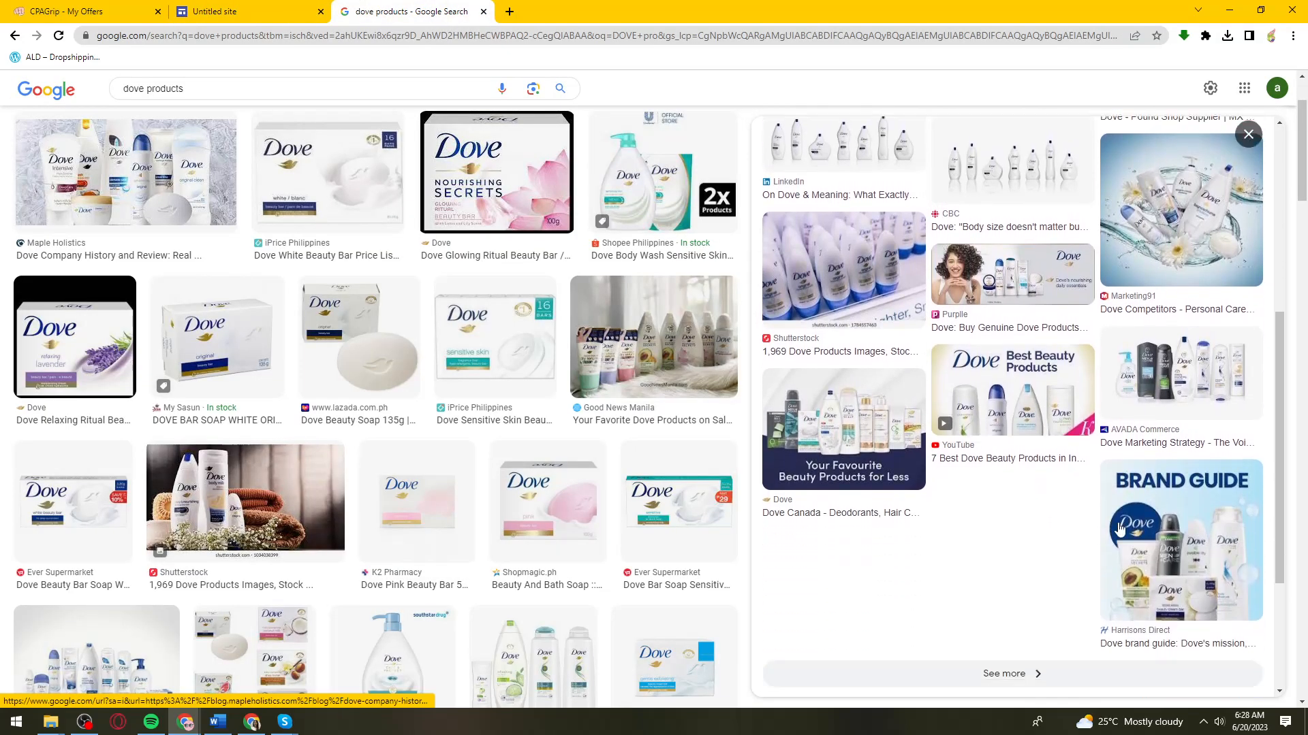
scroll(1153, 427, down, 2)
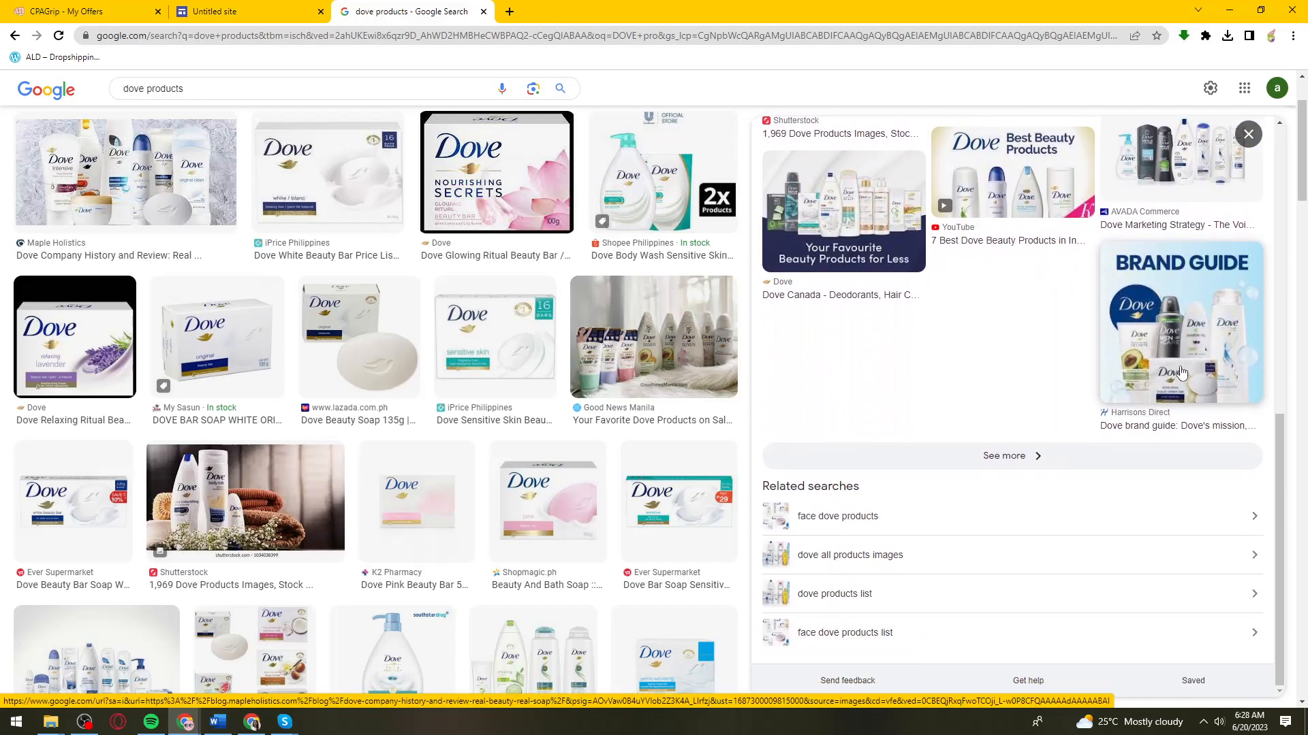
click(274, 86)
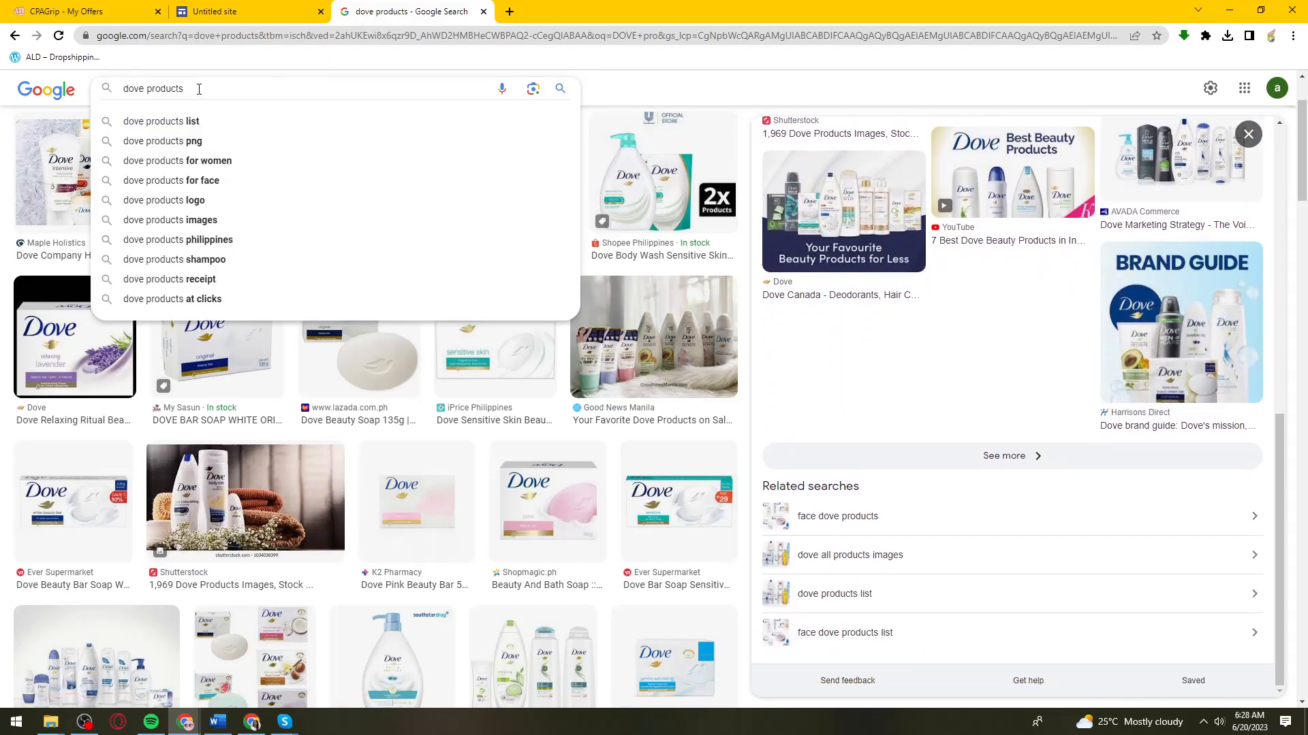
text(bu)
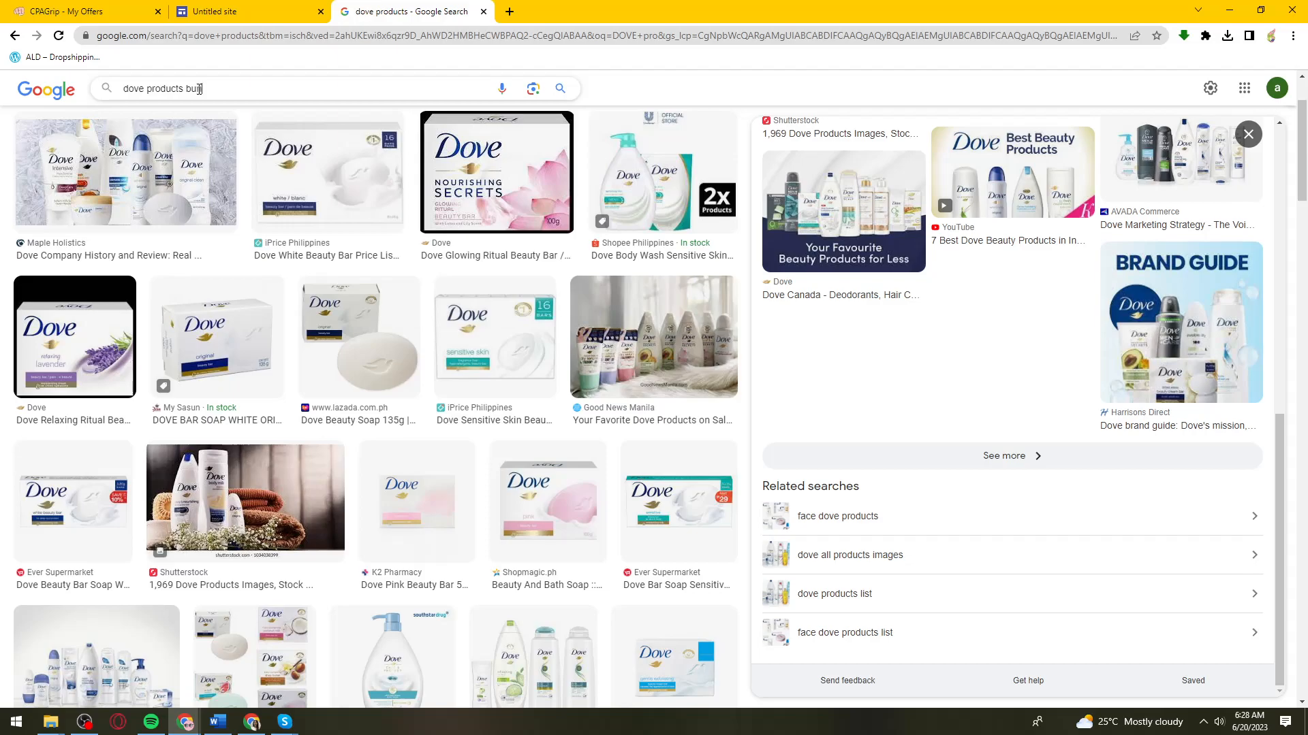
text(ndle)
key(Return)
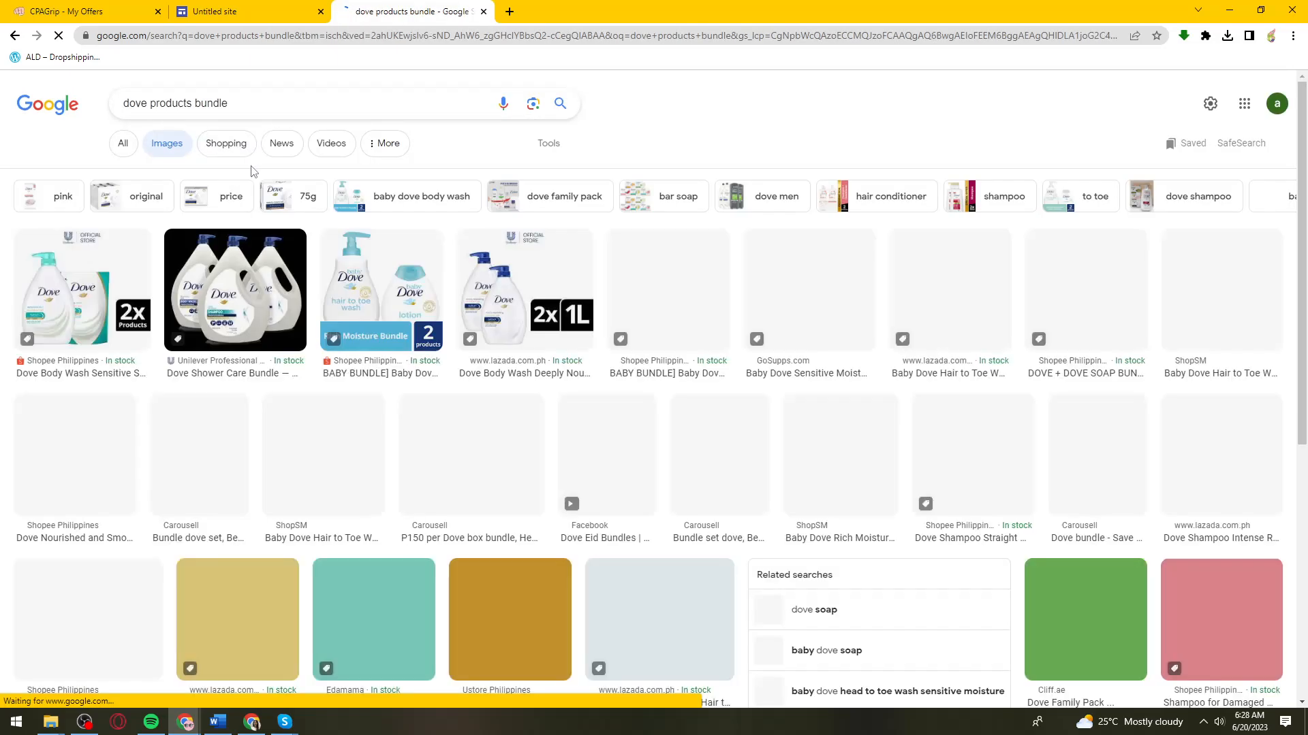
Look through the bundle image results and preview the Baby Dove Sensitive Bundle picture from Dischem.
scroll(1231, 386, down, 4)
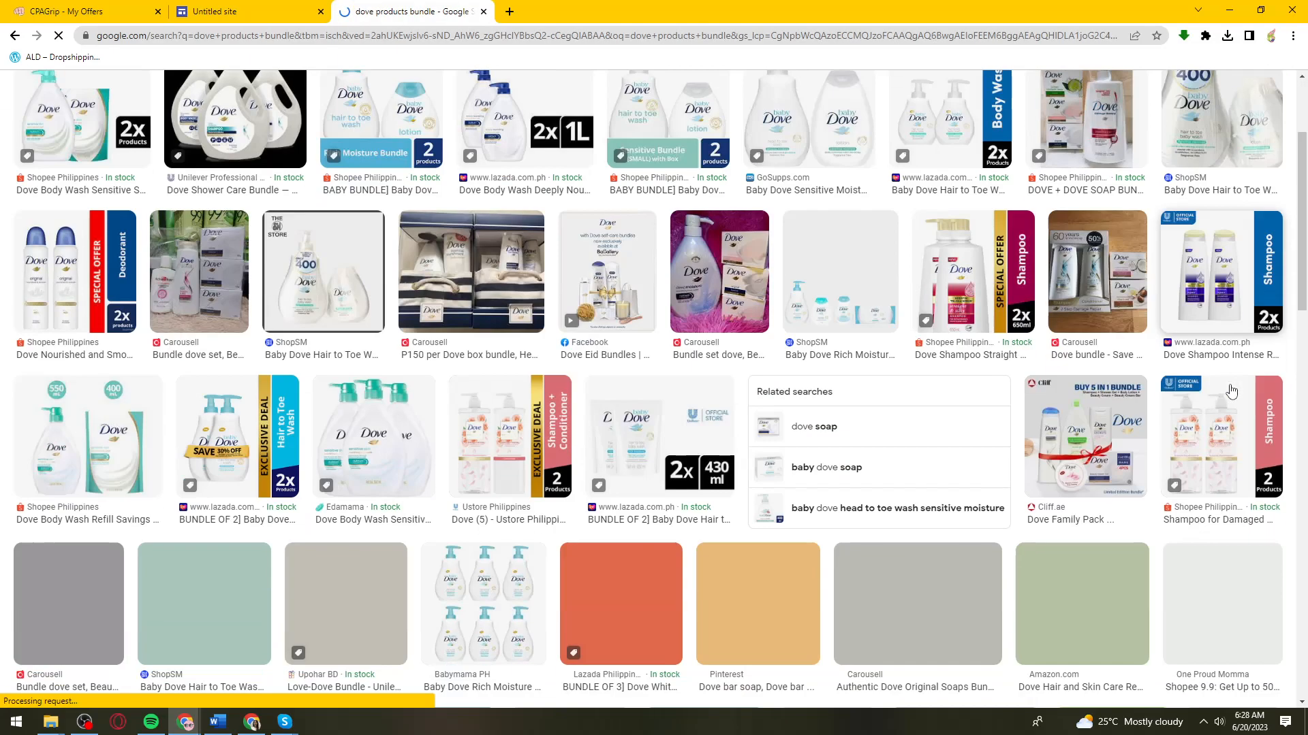
scroll(821, 397, up, 3)
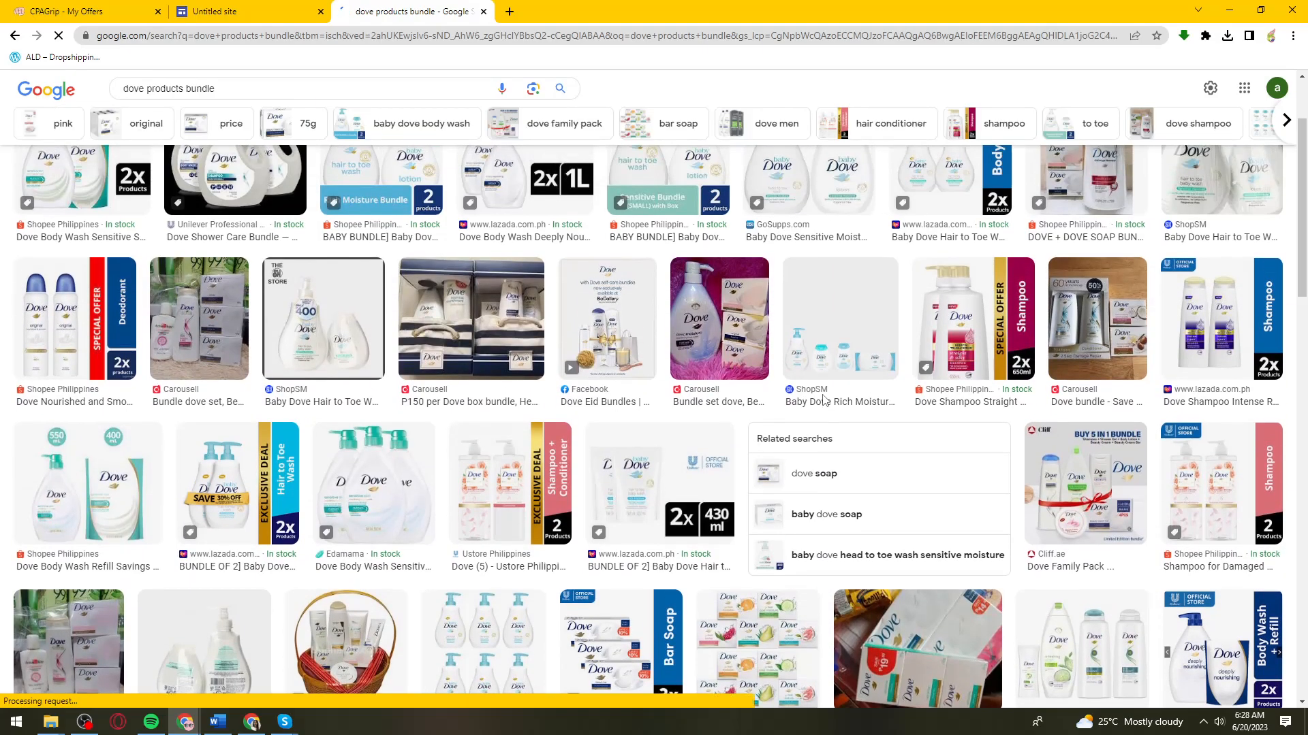
scroll(821, 398, up, 2)
scroll(827, 404, down, 12)
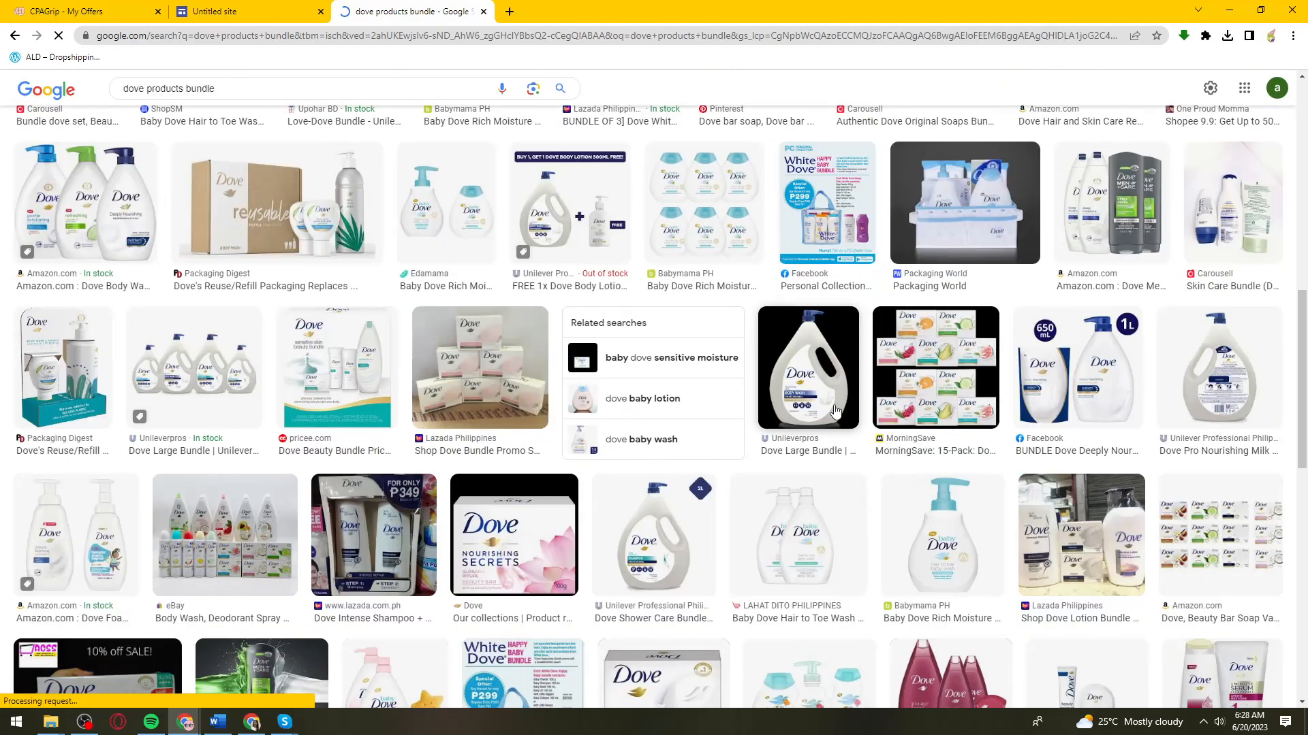
scroll(836, 411, down, 7)
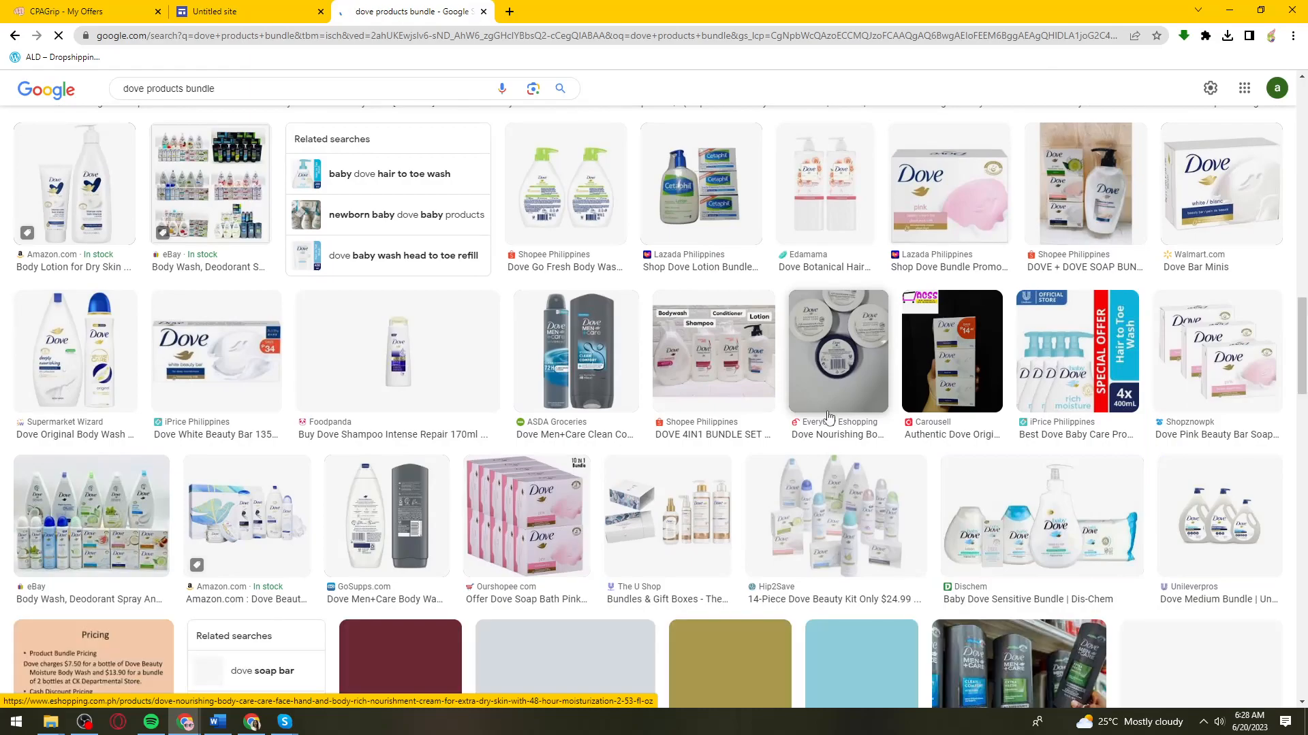
click(1047, 530)
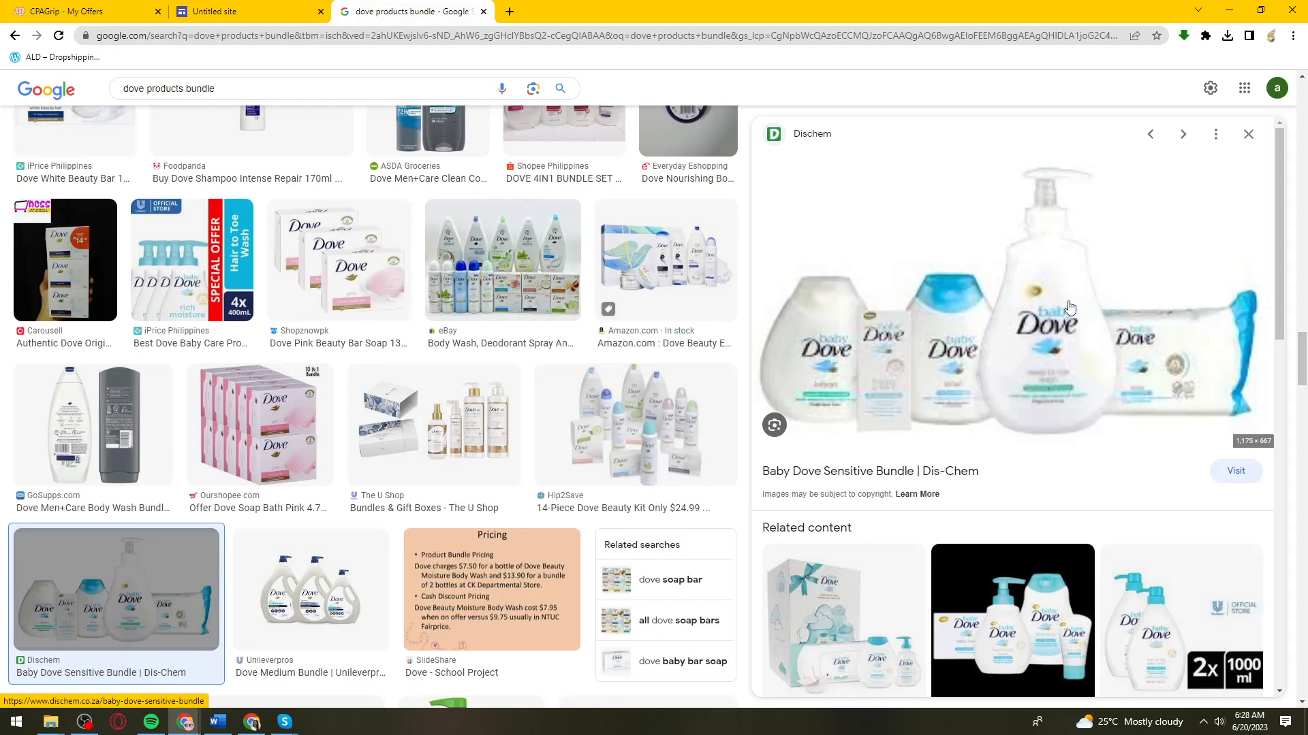
Examine the related content and further image results for a Dove bundle picture suitable as a header.
scroll(511, 387, down, 15)
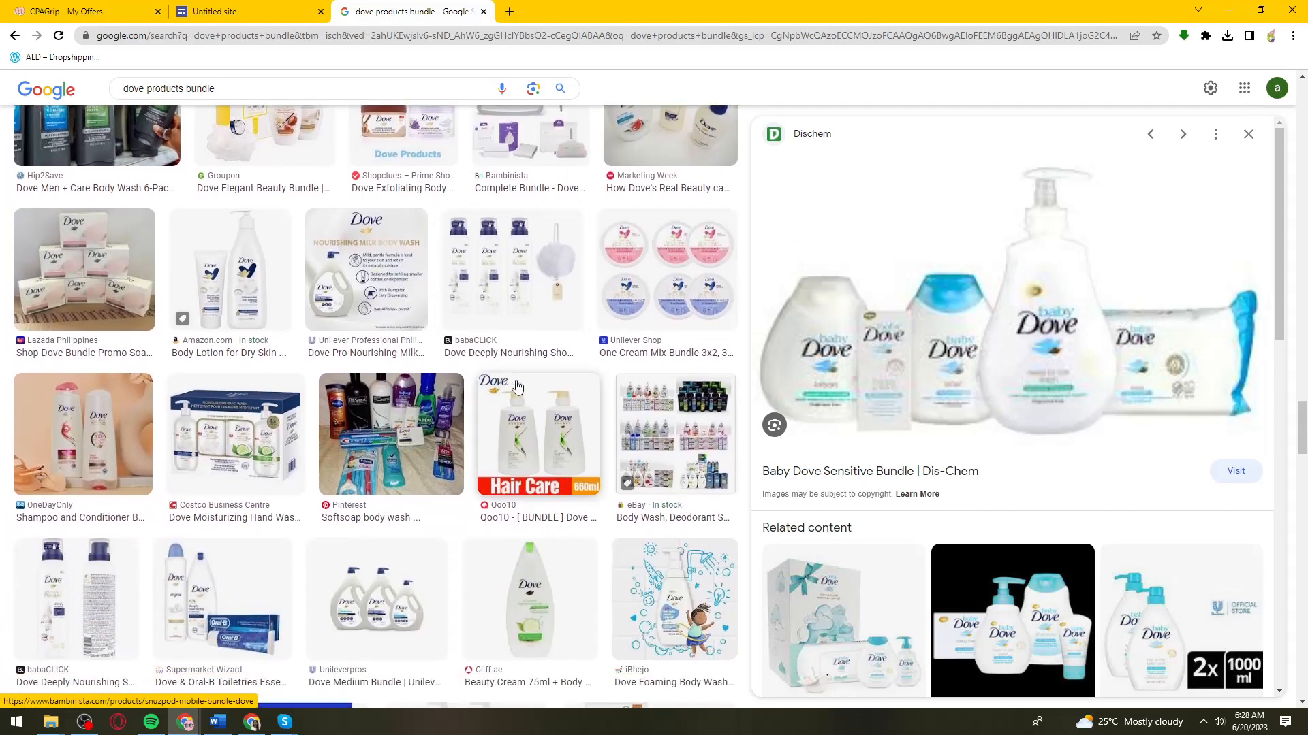
scroll(1059, 371, down, 5)
scroll(1059, 375, up, 5)
scroll(1059, 379, down, 3)
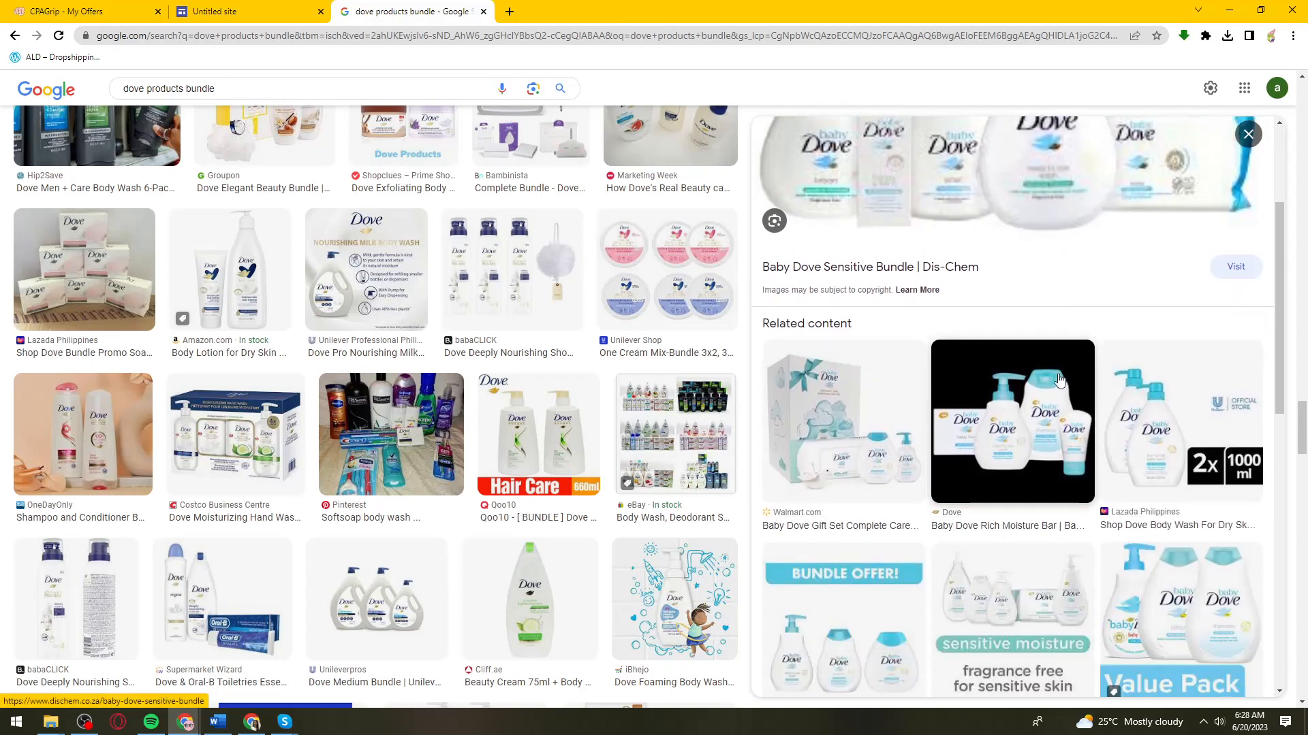
scroll(1018, 422, down, 2)
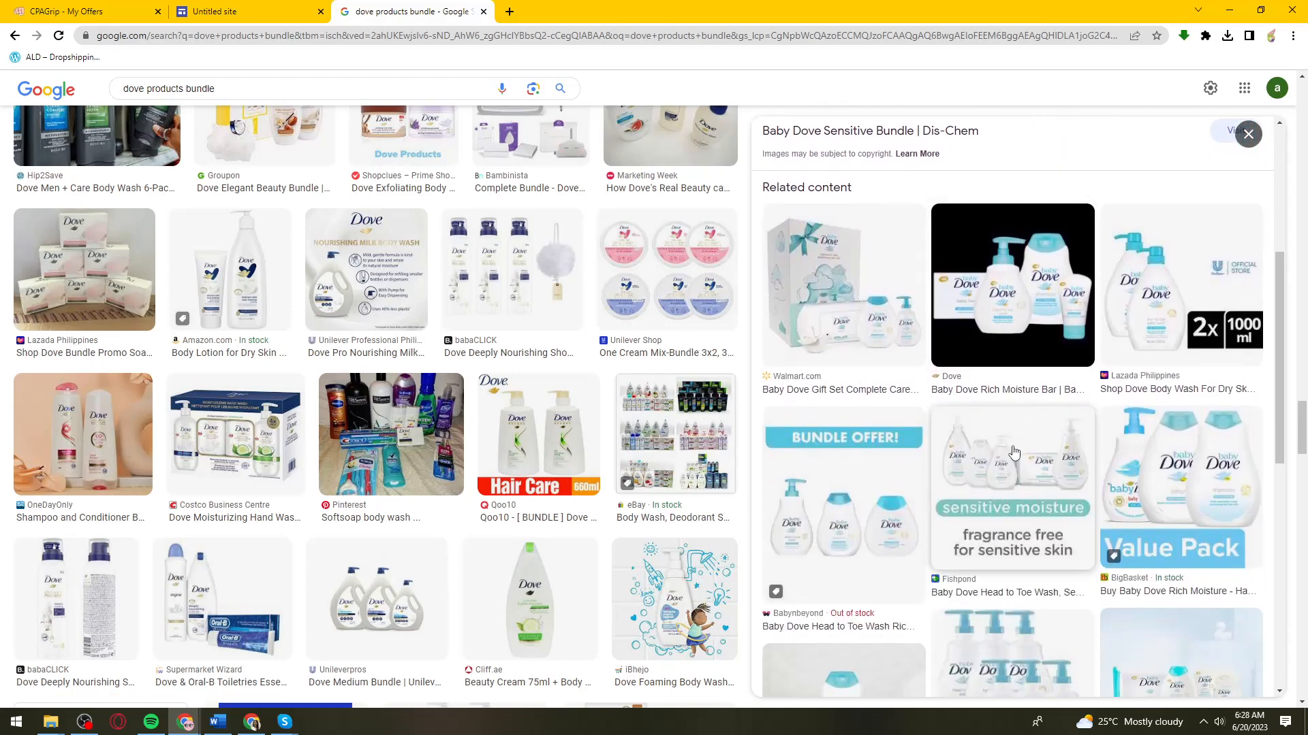
scroll(858, 525, down, 2)
scroll(388, 436, up, 5)
scroll(1133, 381, up, 7)
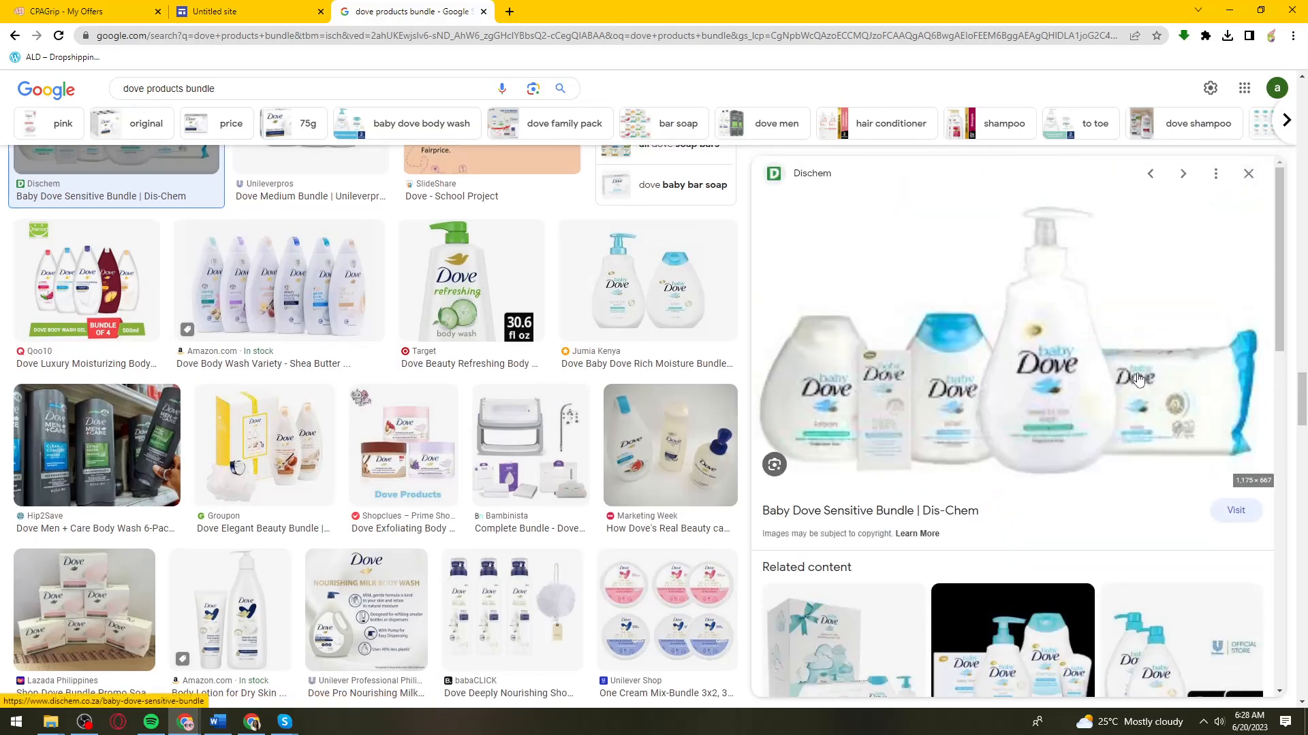
scroll(580, 391, down, 10)
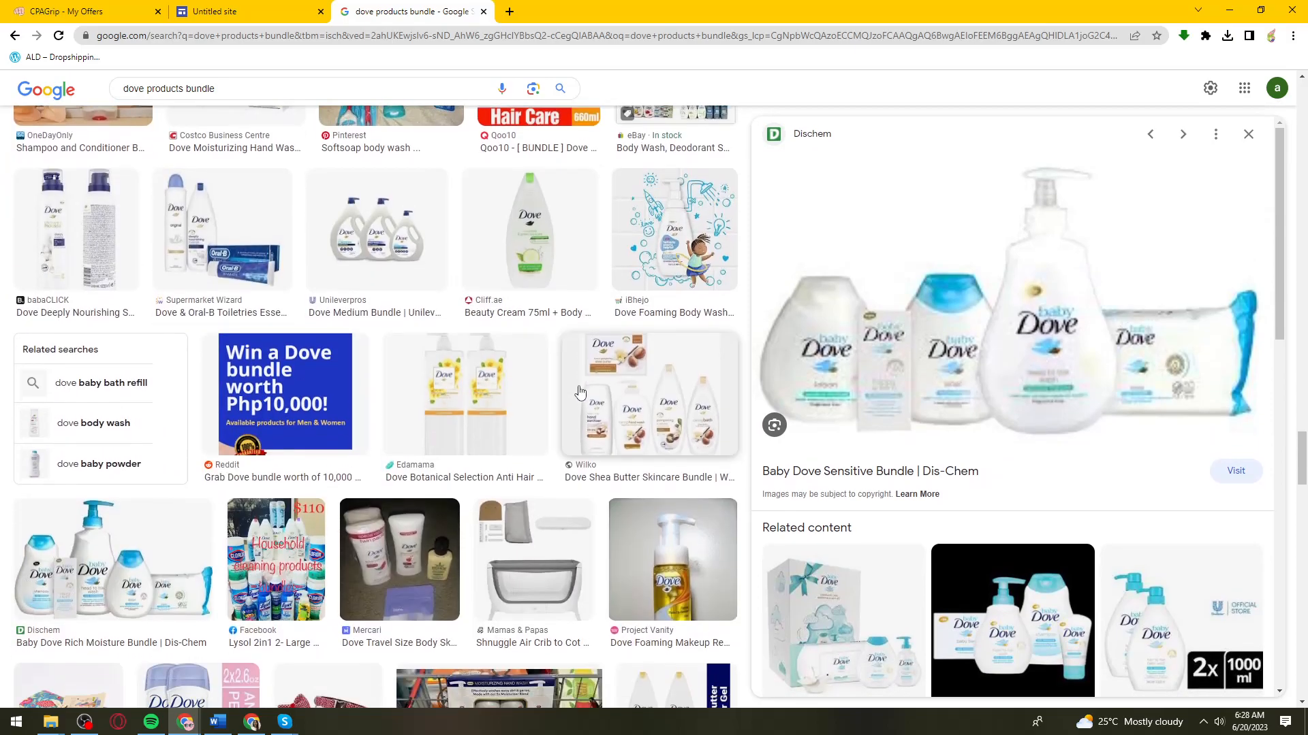
scroll(579, 391, down, 15)
scroll(576, 387, down, 6)
scroll(380, 355, up, 5)
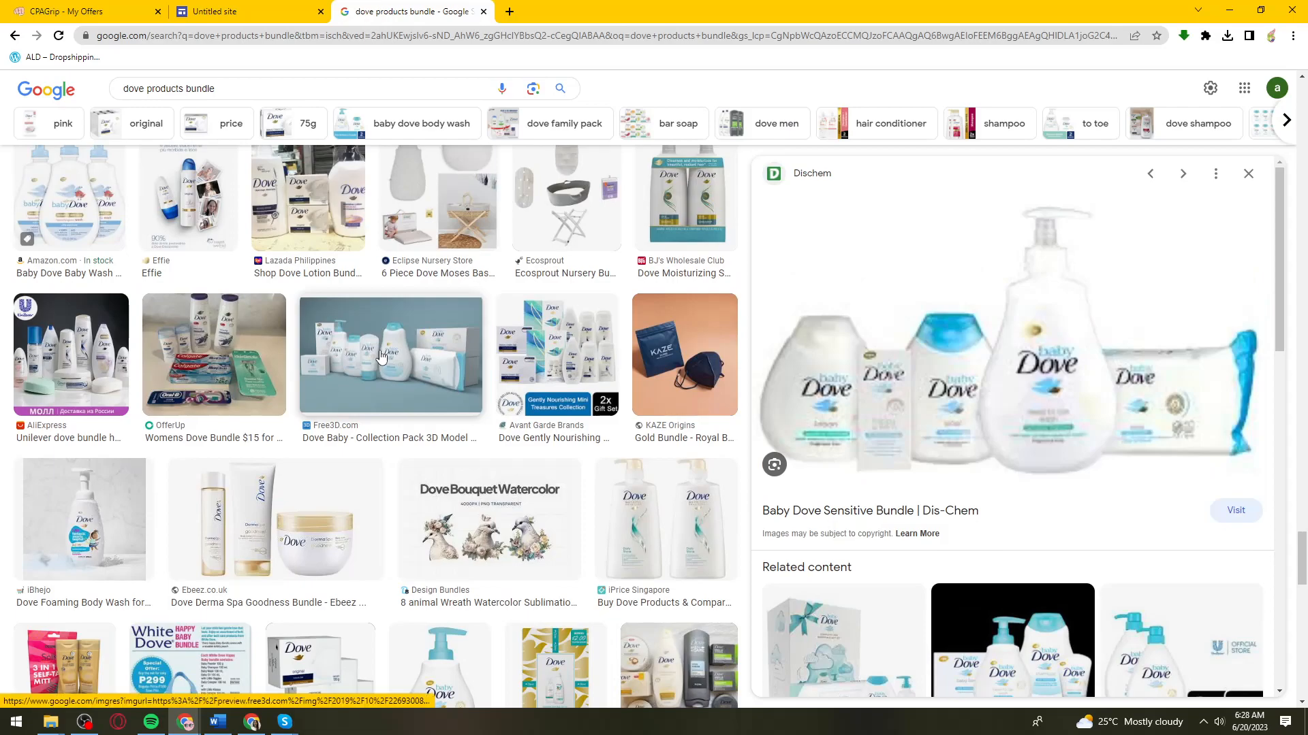
Open the Dove Baby Collection Pack picture from Free3D.com and save it to Downloads as 07tdcukx.jpg.
click(381, 355)
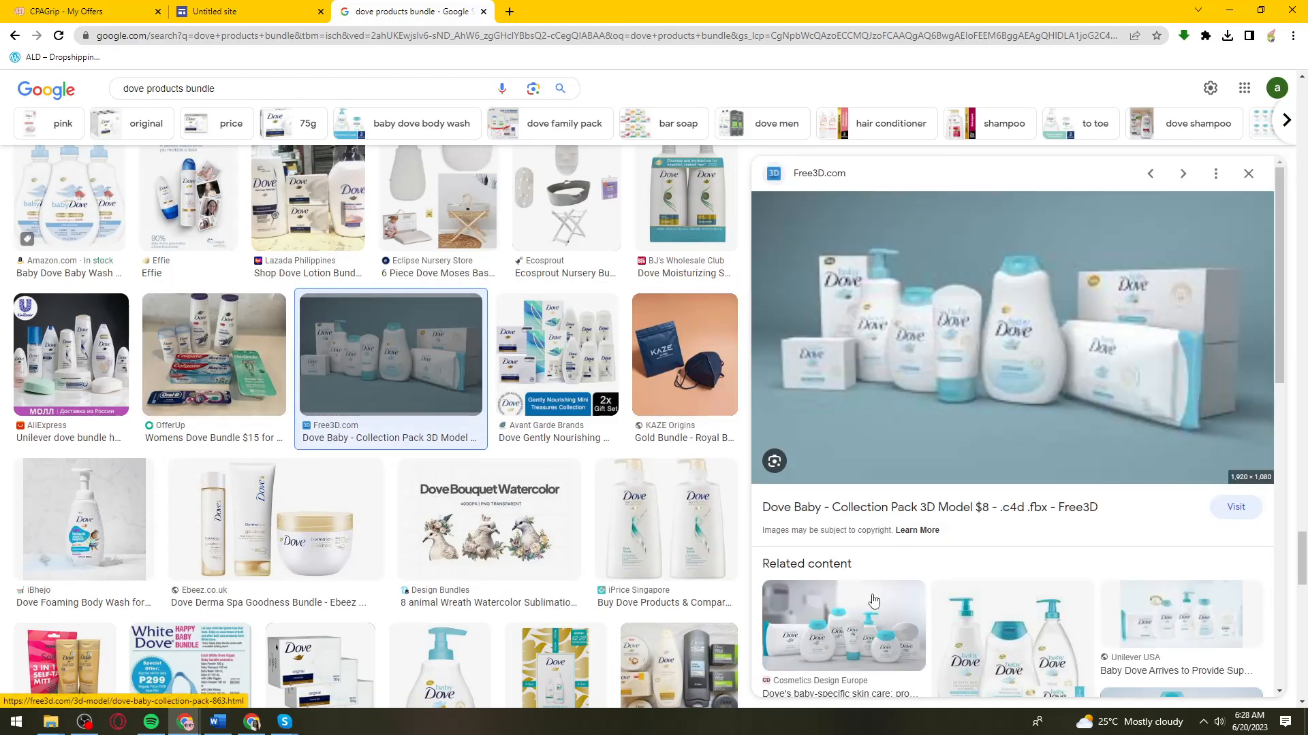
right_click(1048, 319)
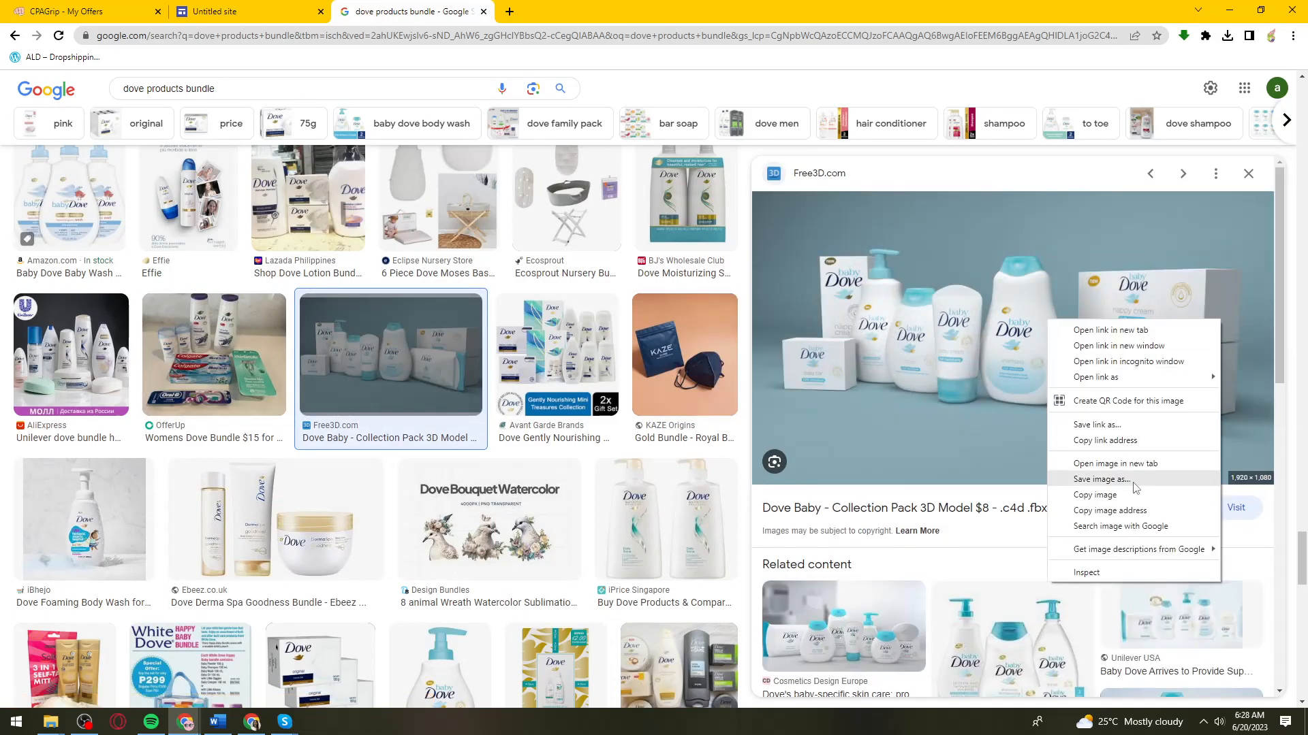
click(1132, 480)
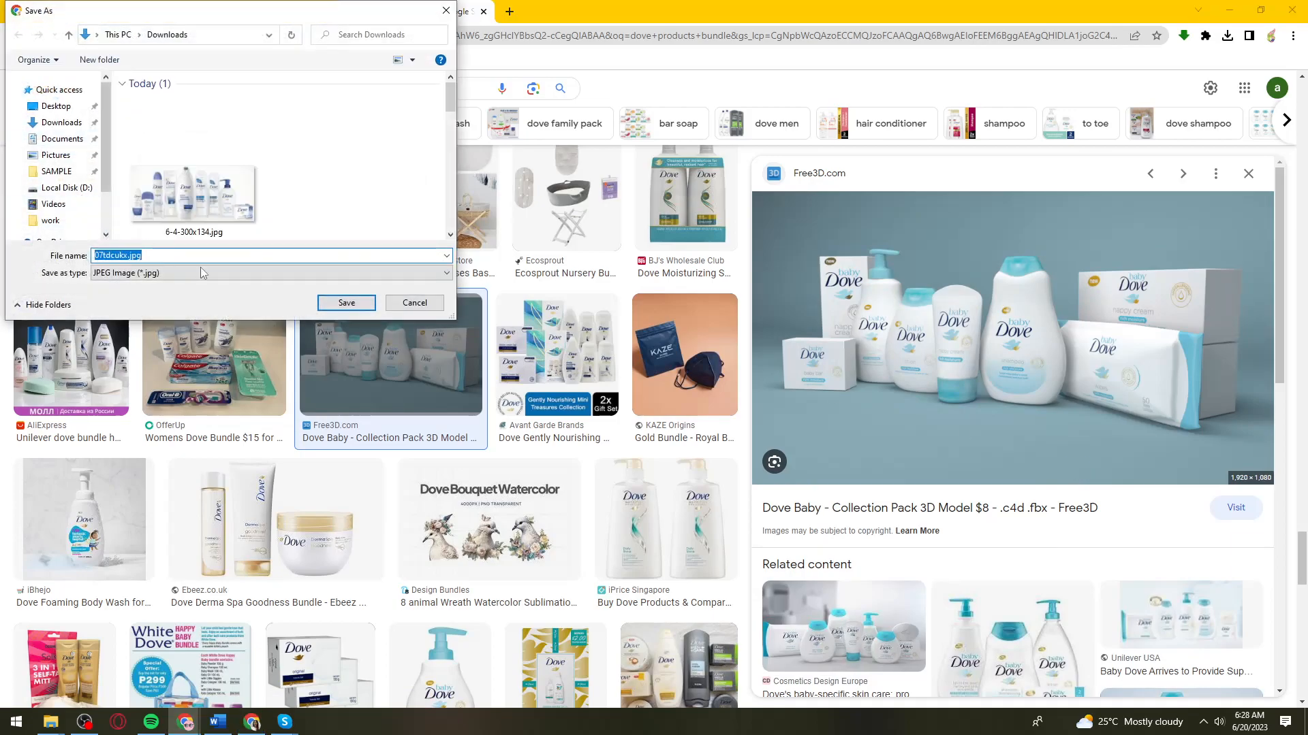
click(346, 303)
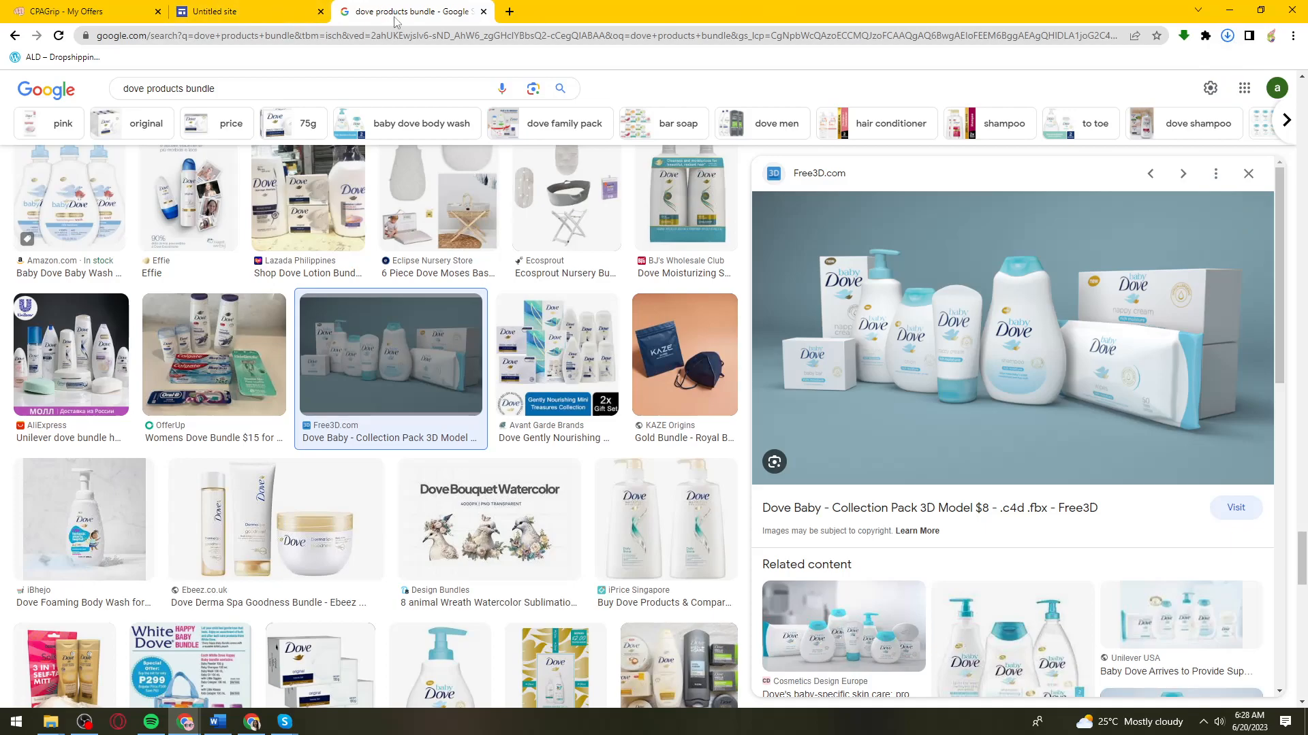
Return to the site editor and replace the header background image with the uploaded 07tdcukx.jpg.
click(224, 12)
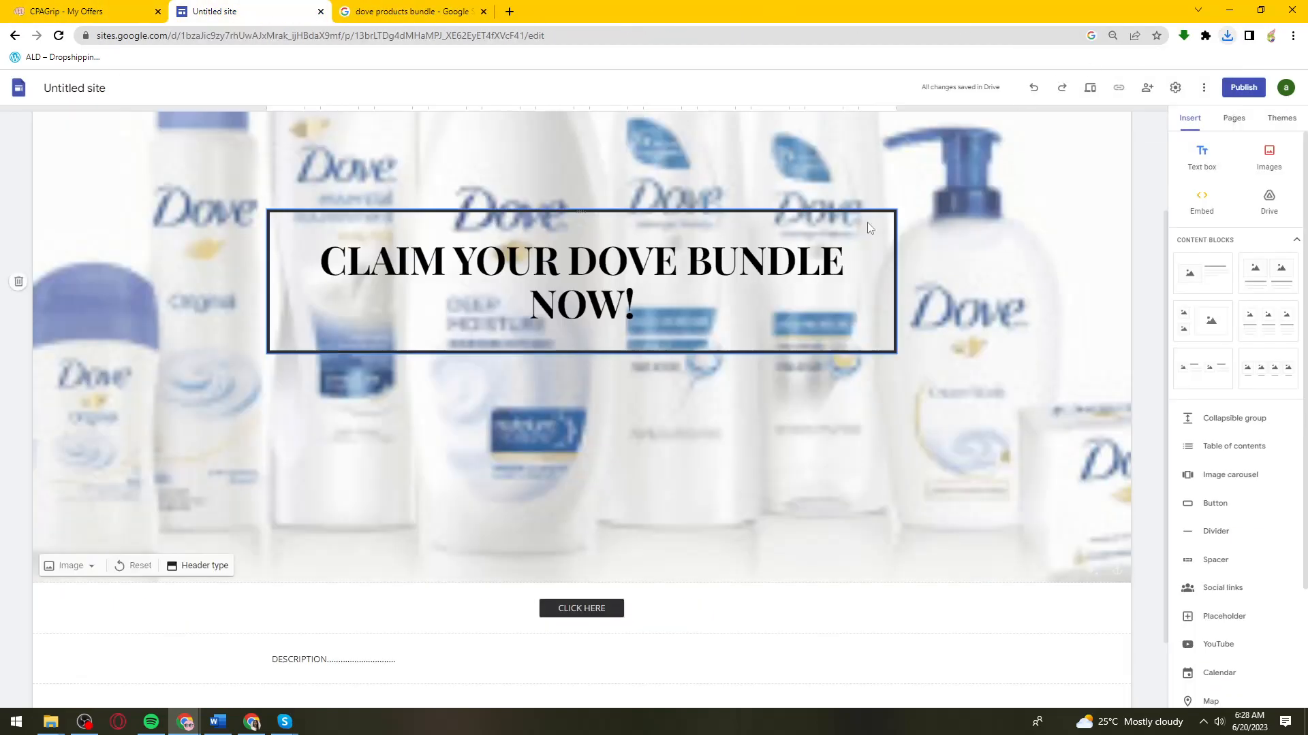
click(70, 565)
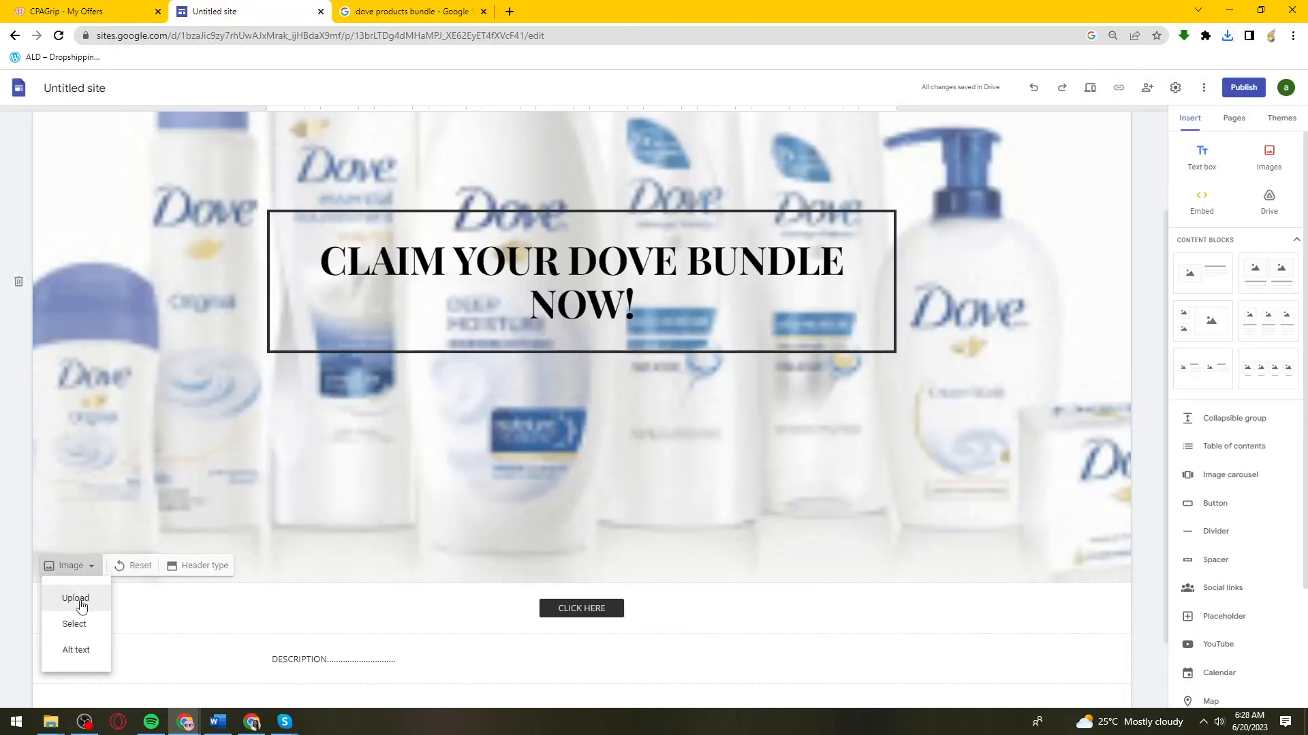
click(76, 599)
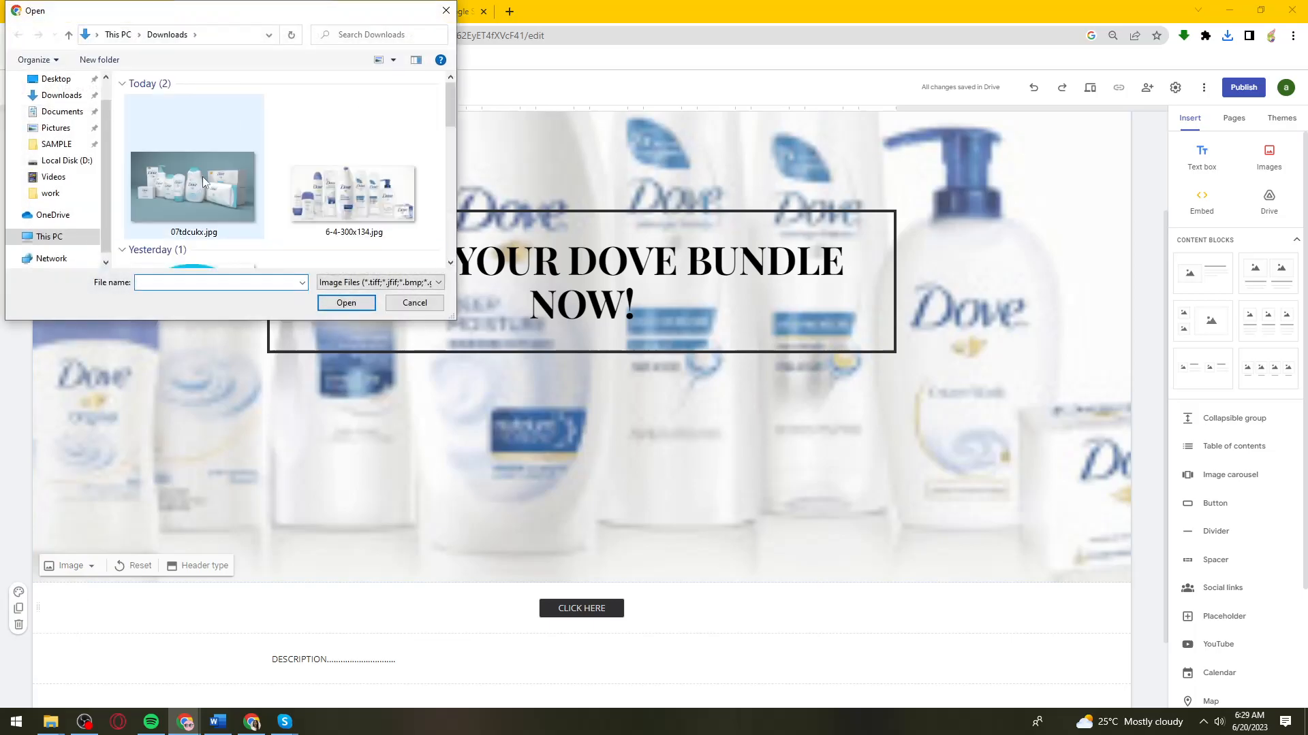
double_click(202, 179)
drag(606, 255, 587, 305)
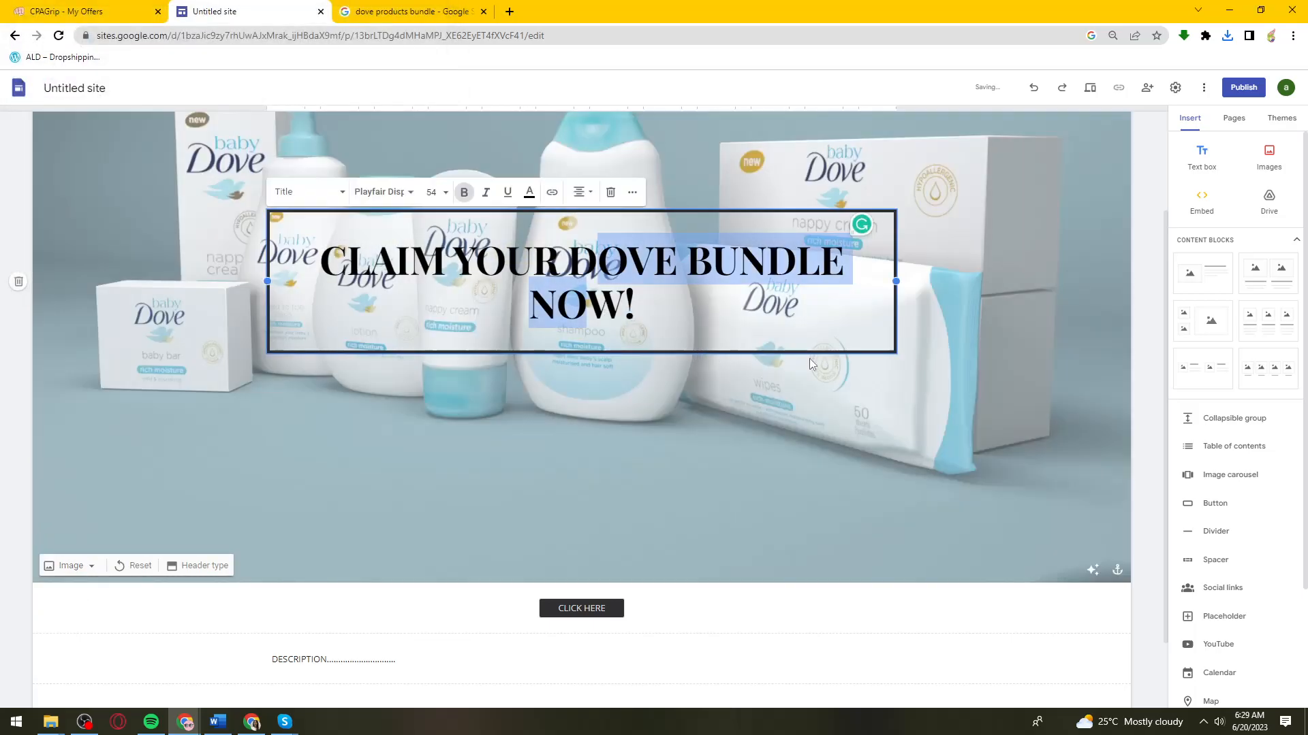
scroll(807, 441, up, 2)
click(1140, 290)
Move the CLICK HERE button into the header, directly below the "CLAIM YOUR DOVE BUNDLE NOW!" headline.
scroll(881, 392, down, 3)
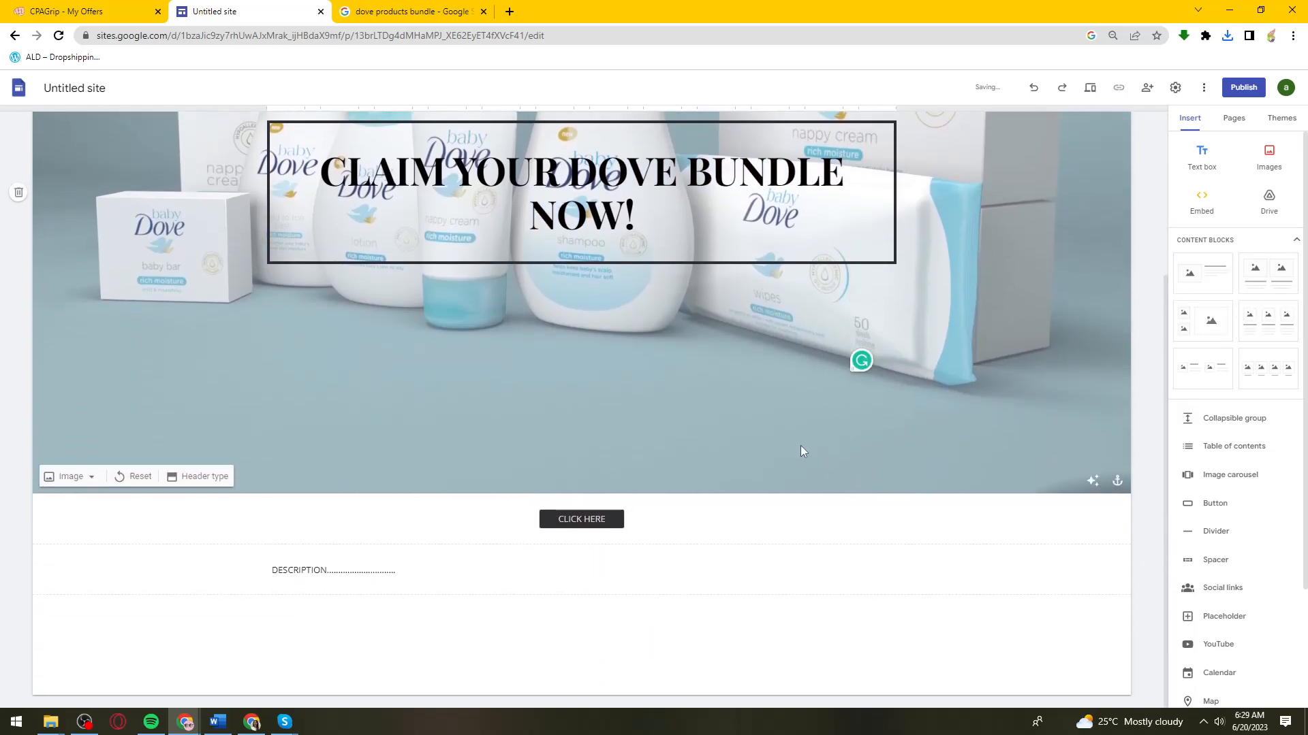
drag(589, 521, 555, 294)
click(1142, 292)
scroll(491, 618, up, 3)
scroll(511, 623, down, 3)
scroll(511, 622, up, 3)
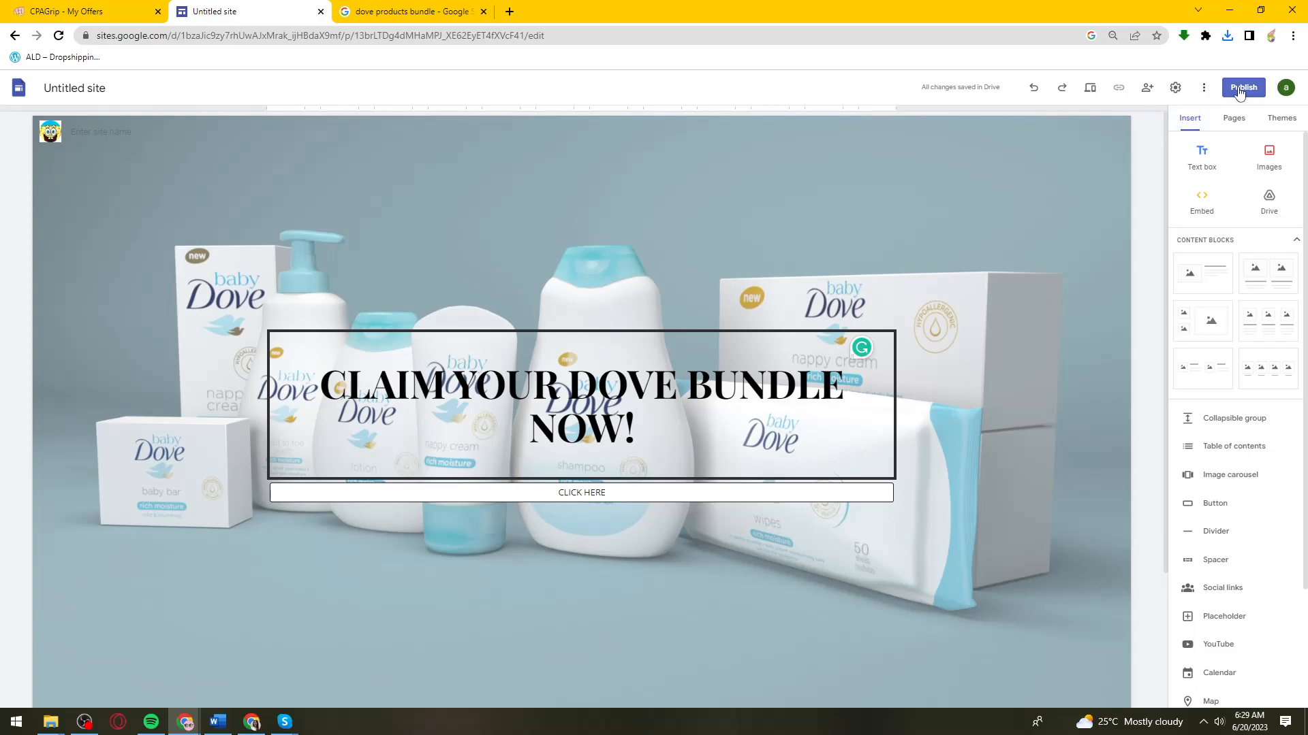
Review the site's Publish to the web settings and close them without publishing.
click(1242, 89)
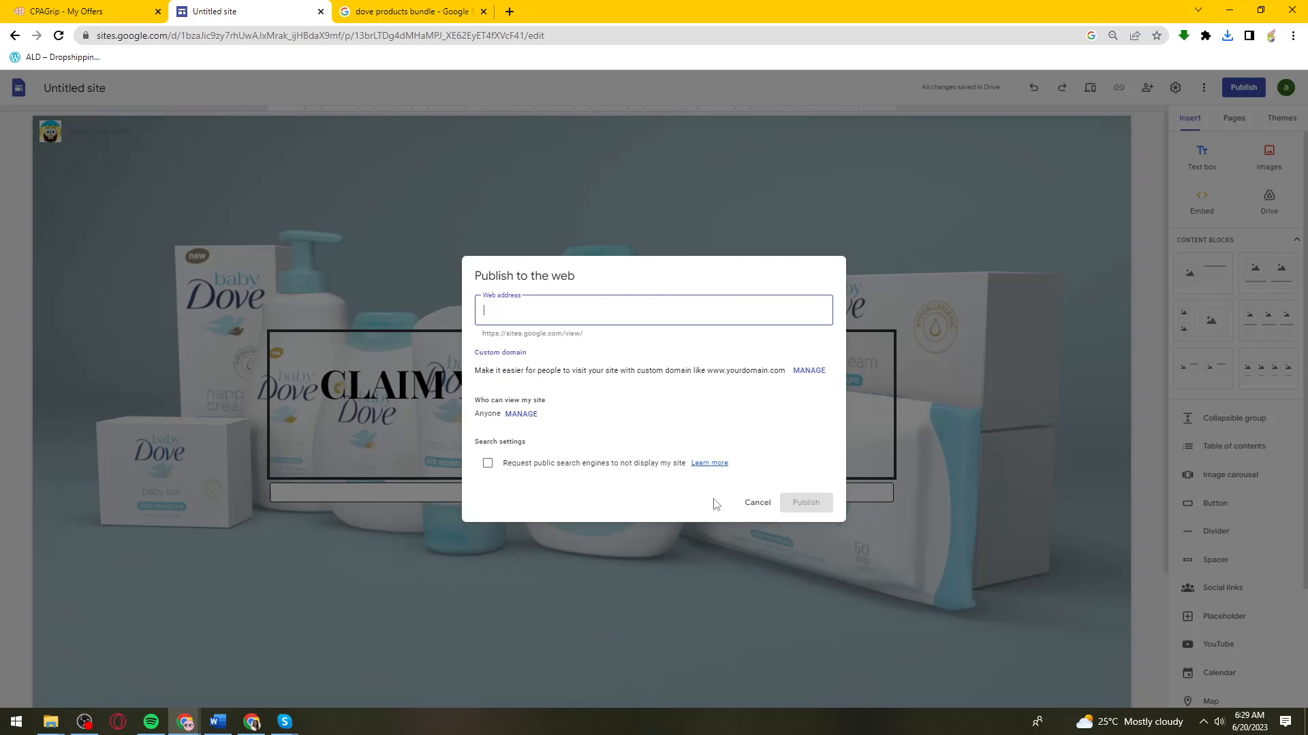
click(754, 505)
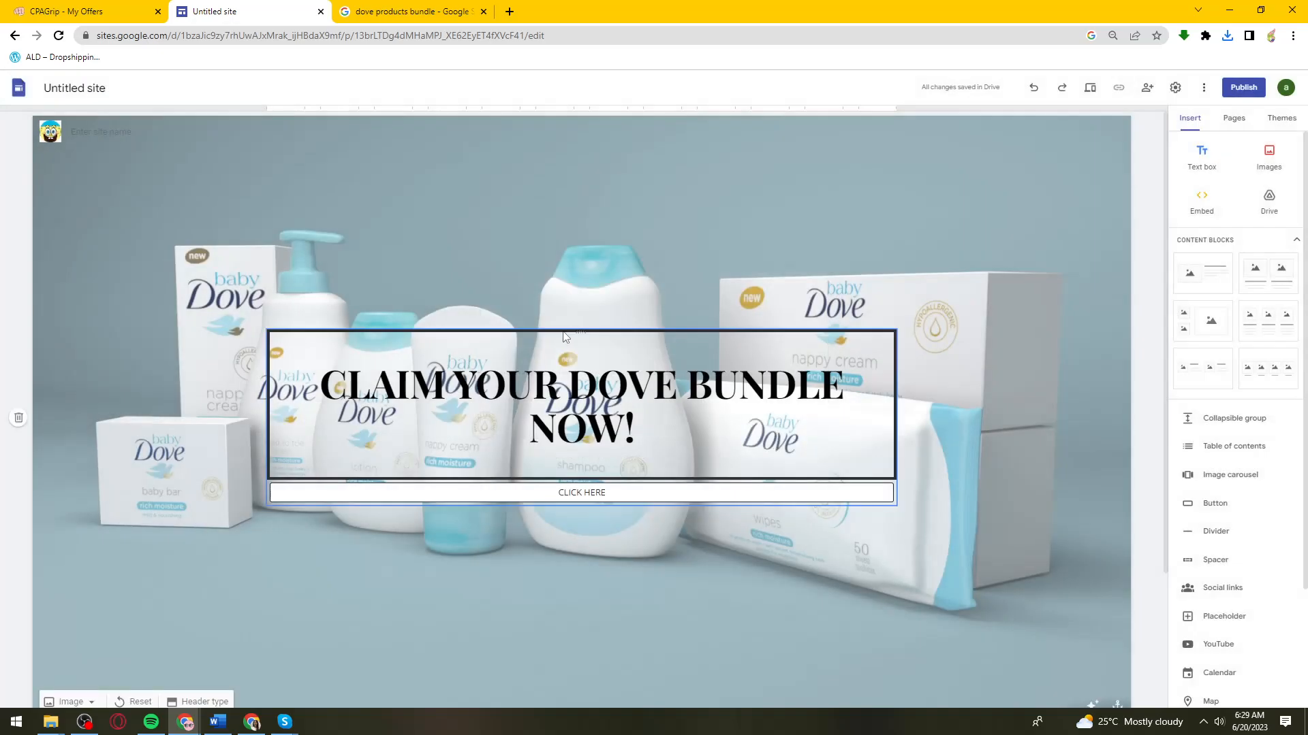